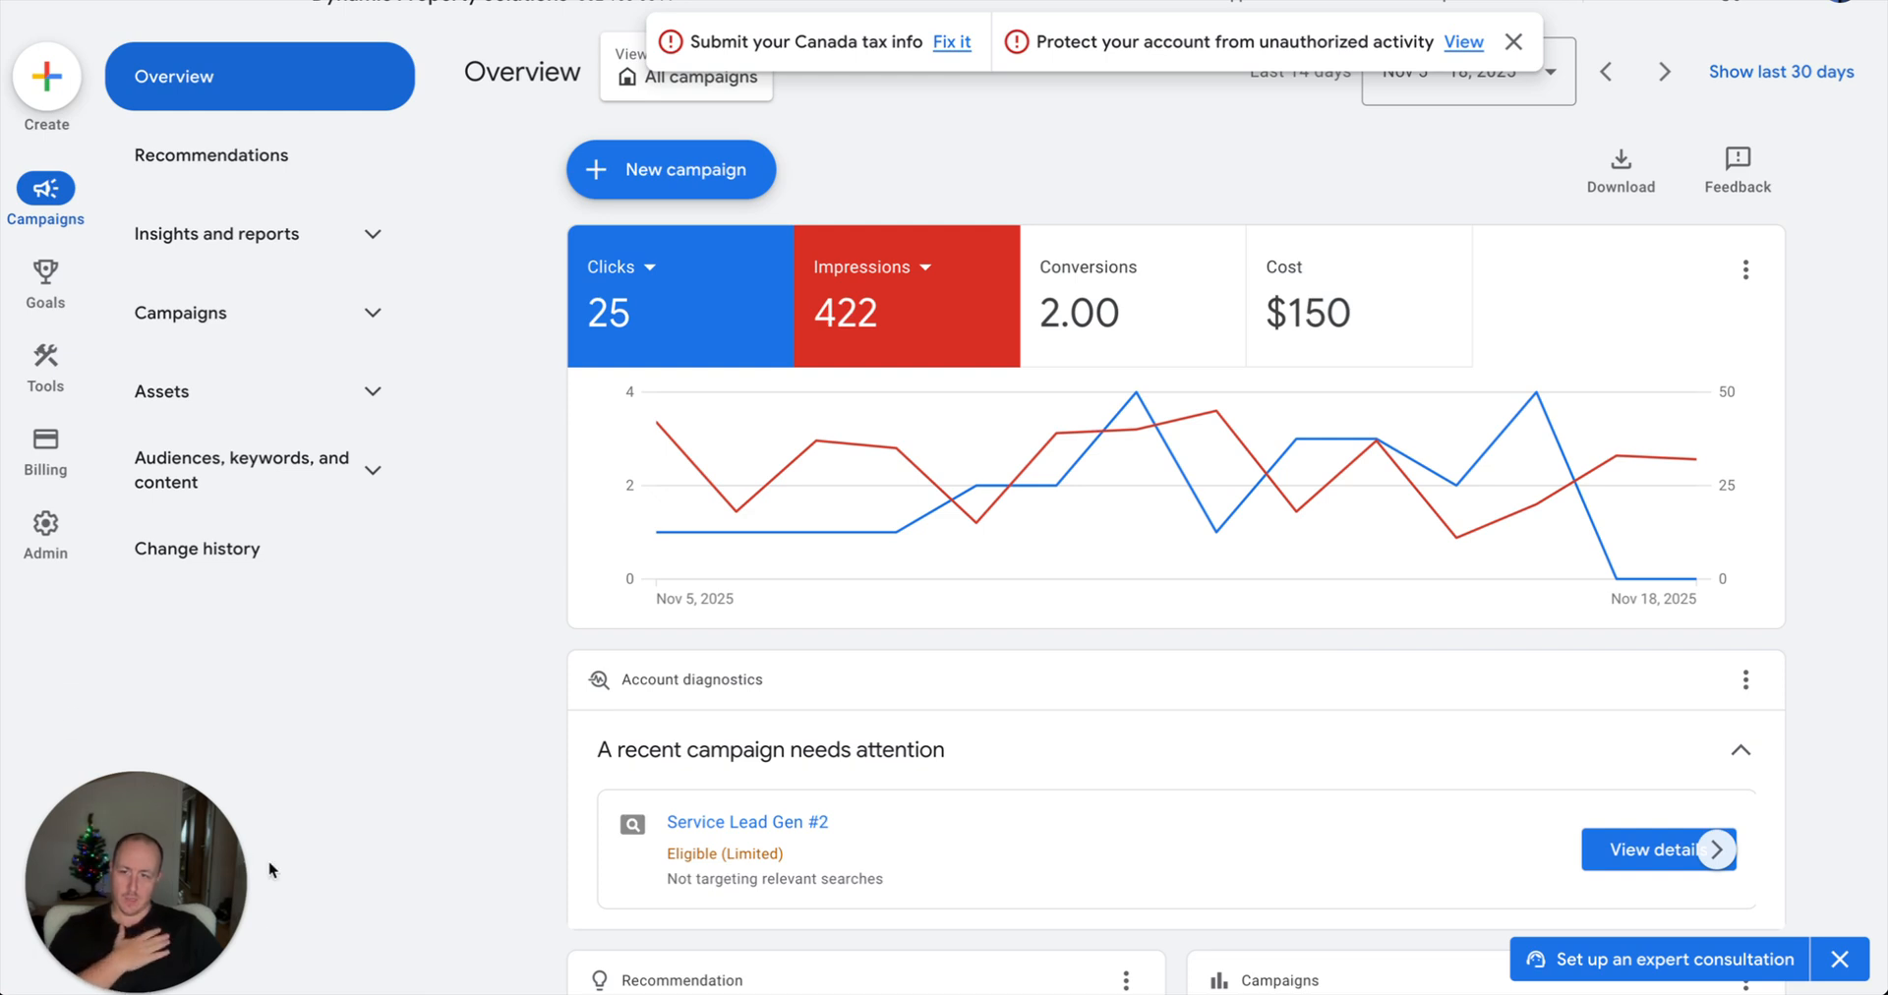
{"action": "left_click_drag", "start_coordinate": [150, 892], "coordinate": [1492, 853]}
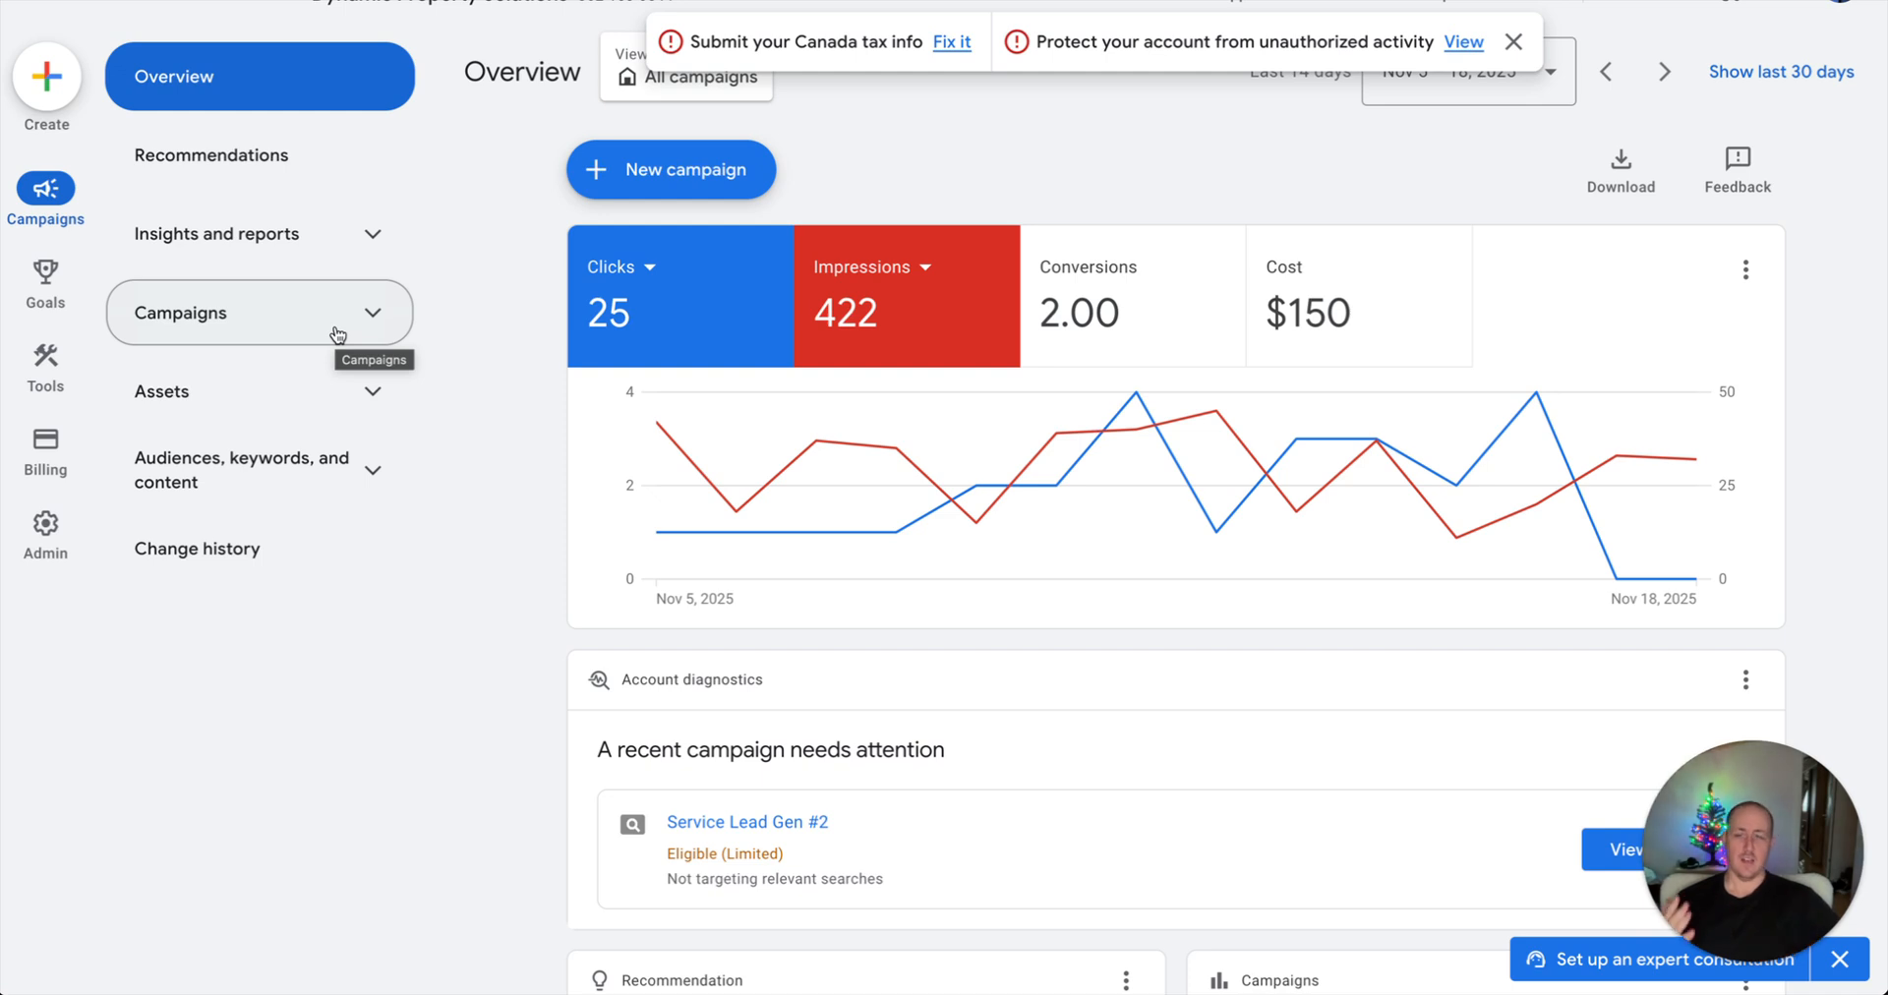
Open the account's campaign experiments page and dismiss the tax and account security notices.
{"action": "left_click", "coordinate": [236, 307]}
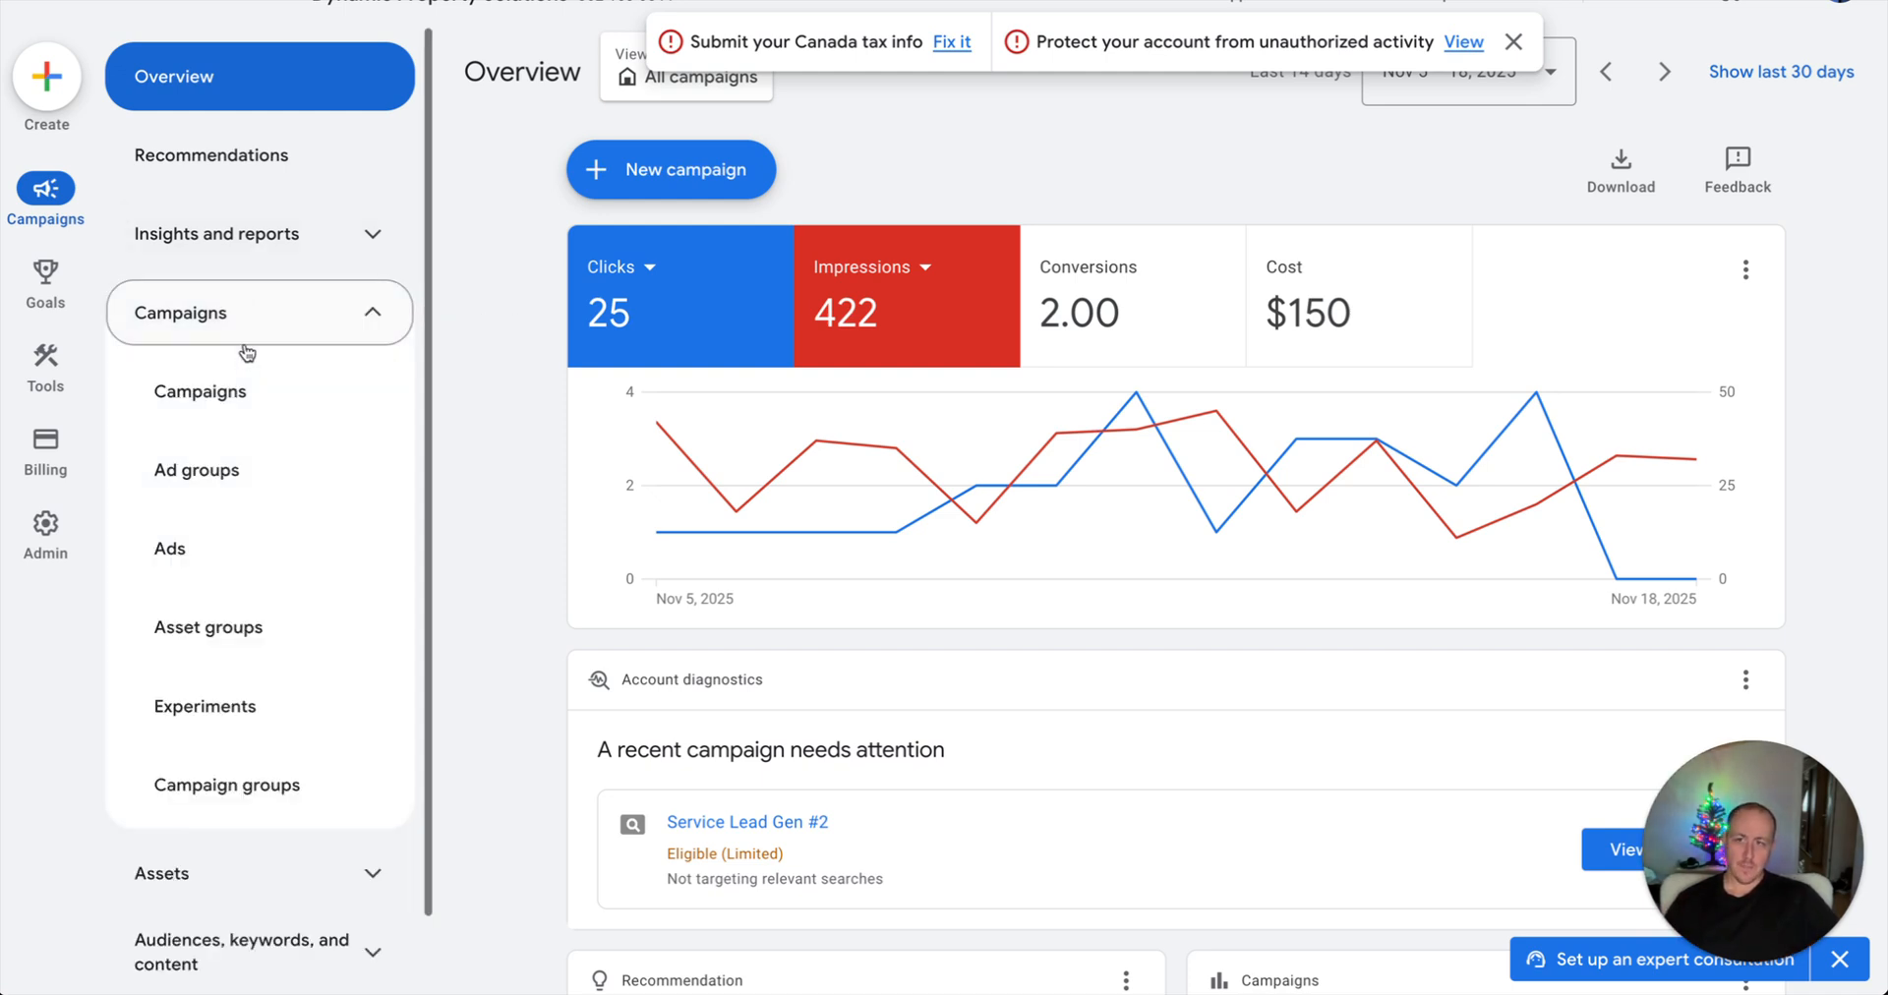
{"action": "left_click", "coordinate": [329, 383]}
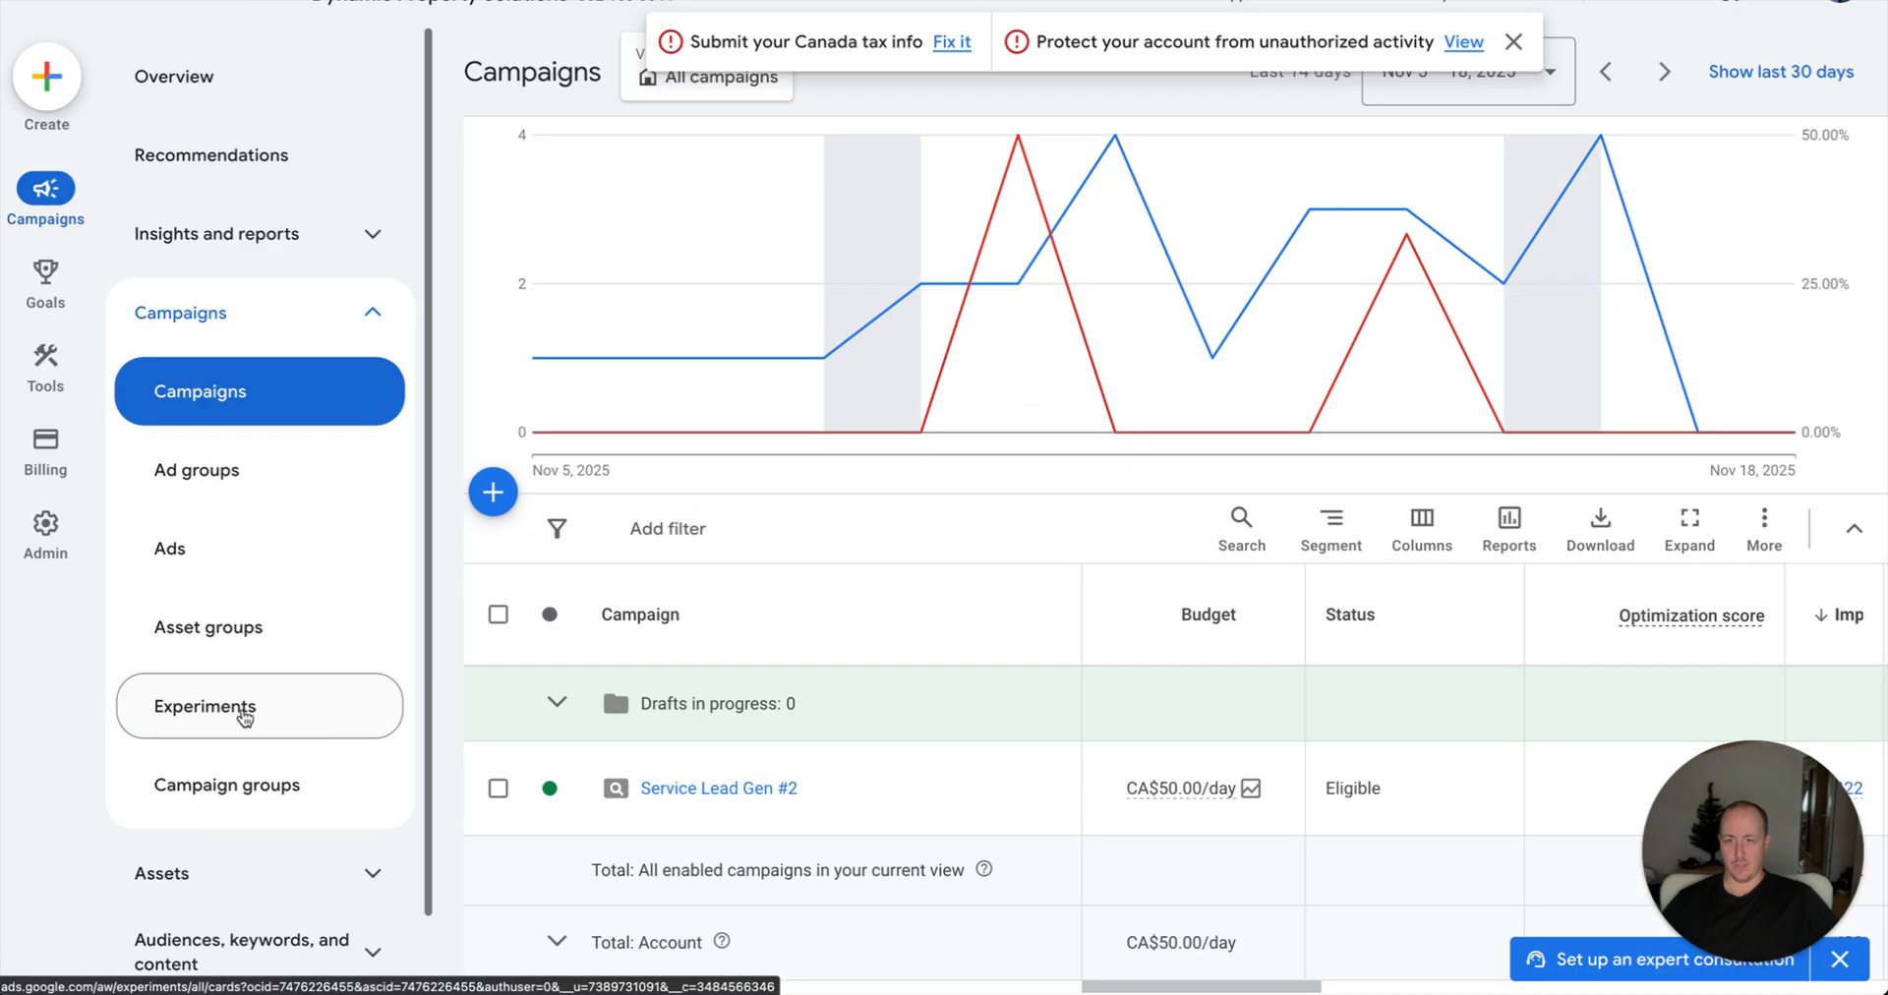
{"action": "left_click", "coordinate": [205, 706]}
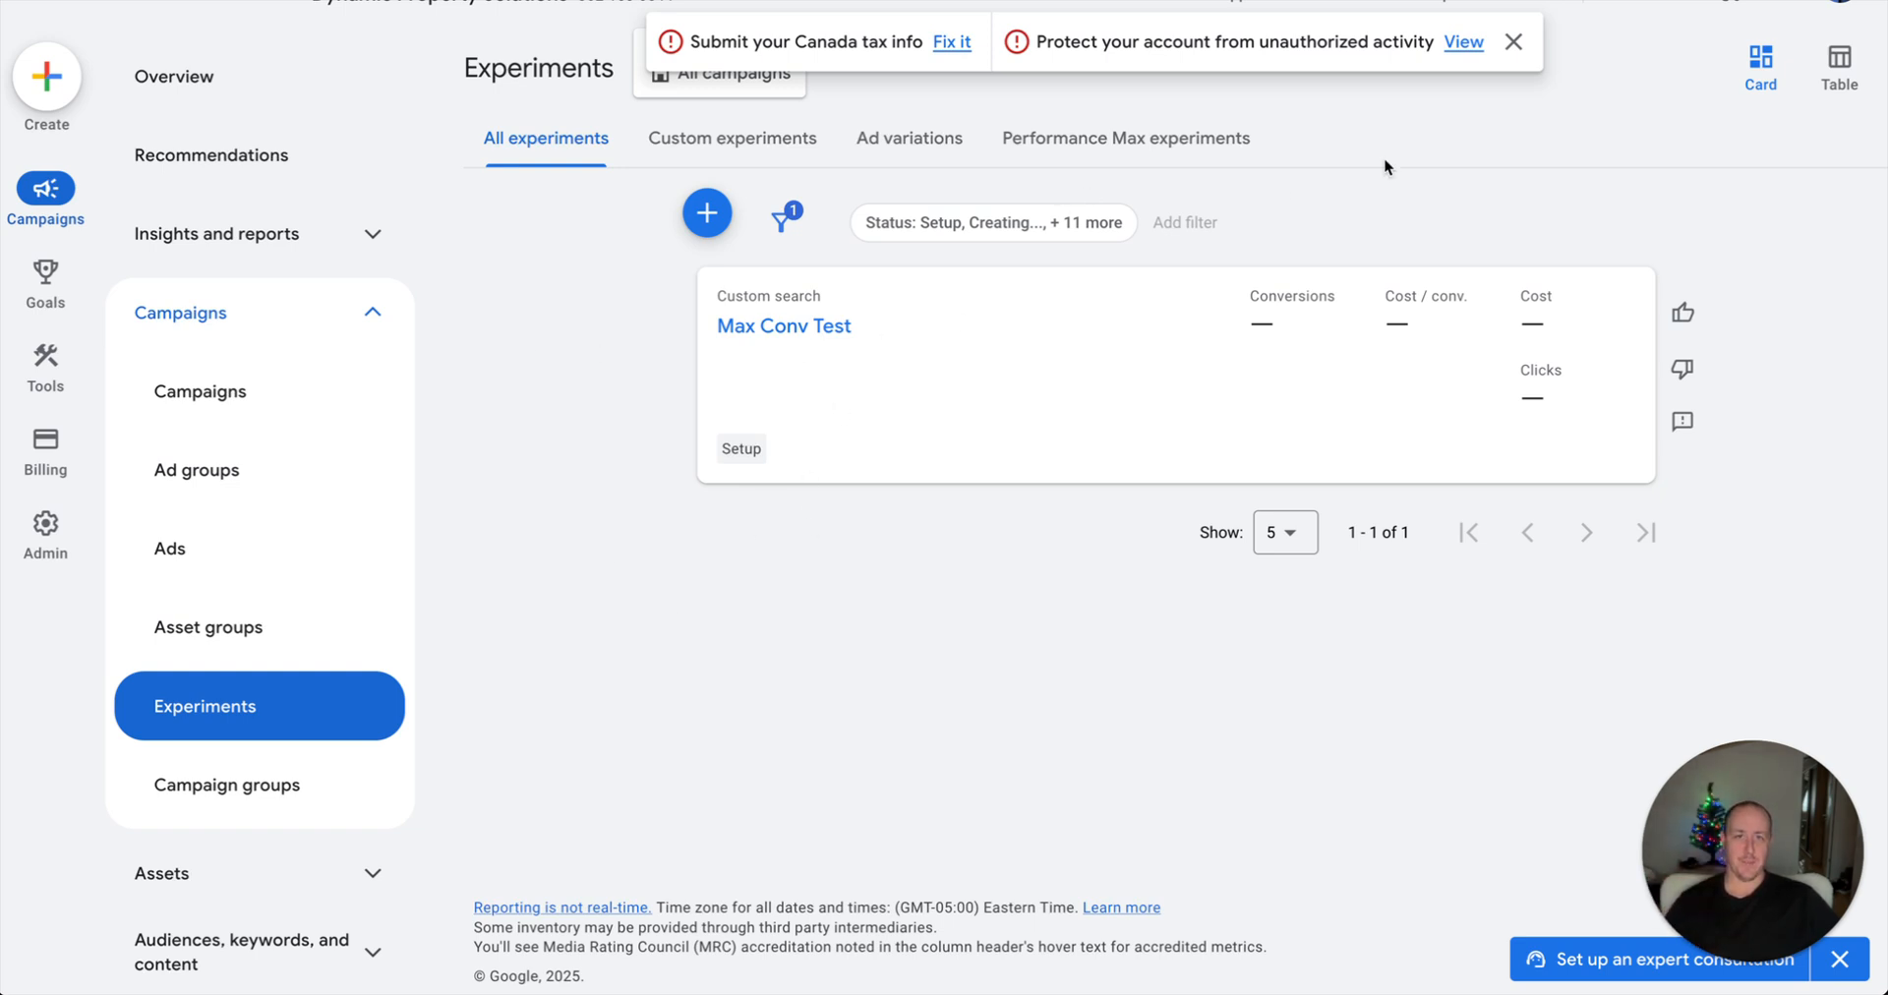
{"action": "left_click", "coordinate": [1516, 43]}
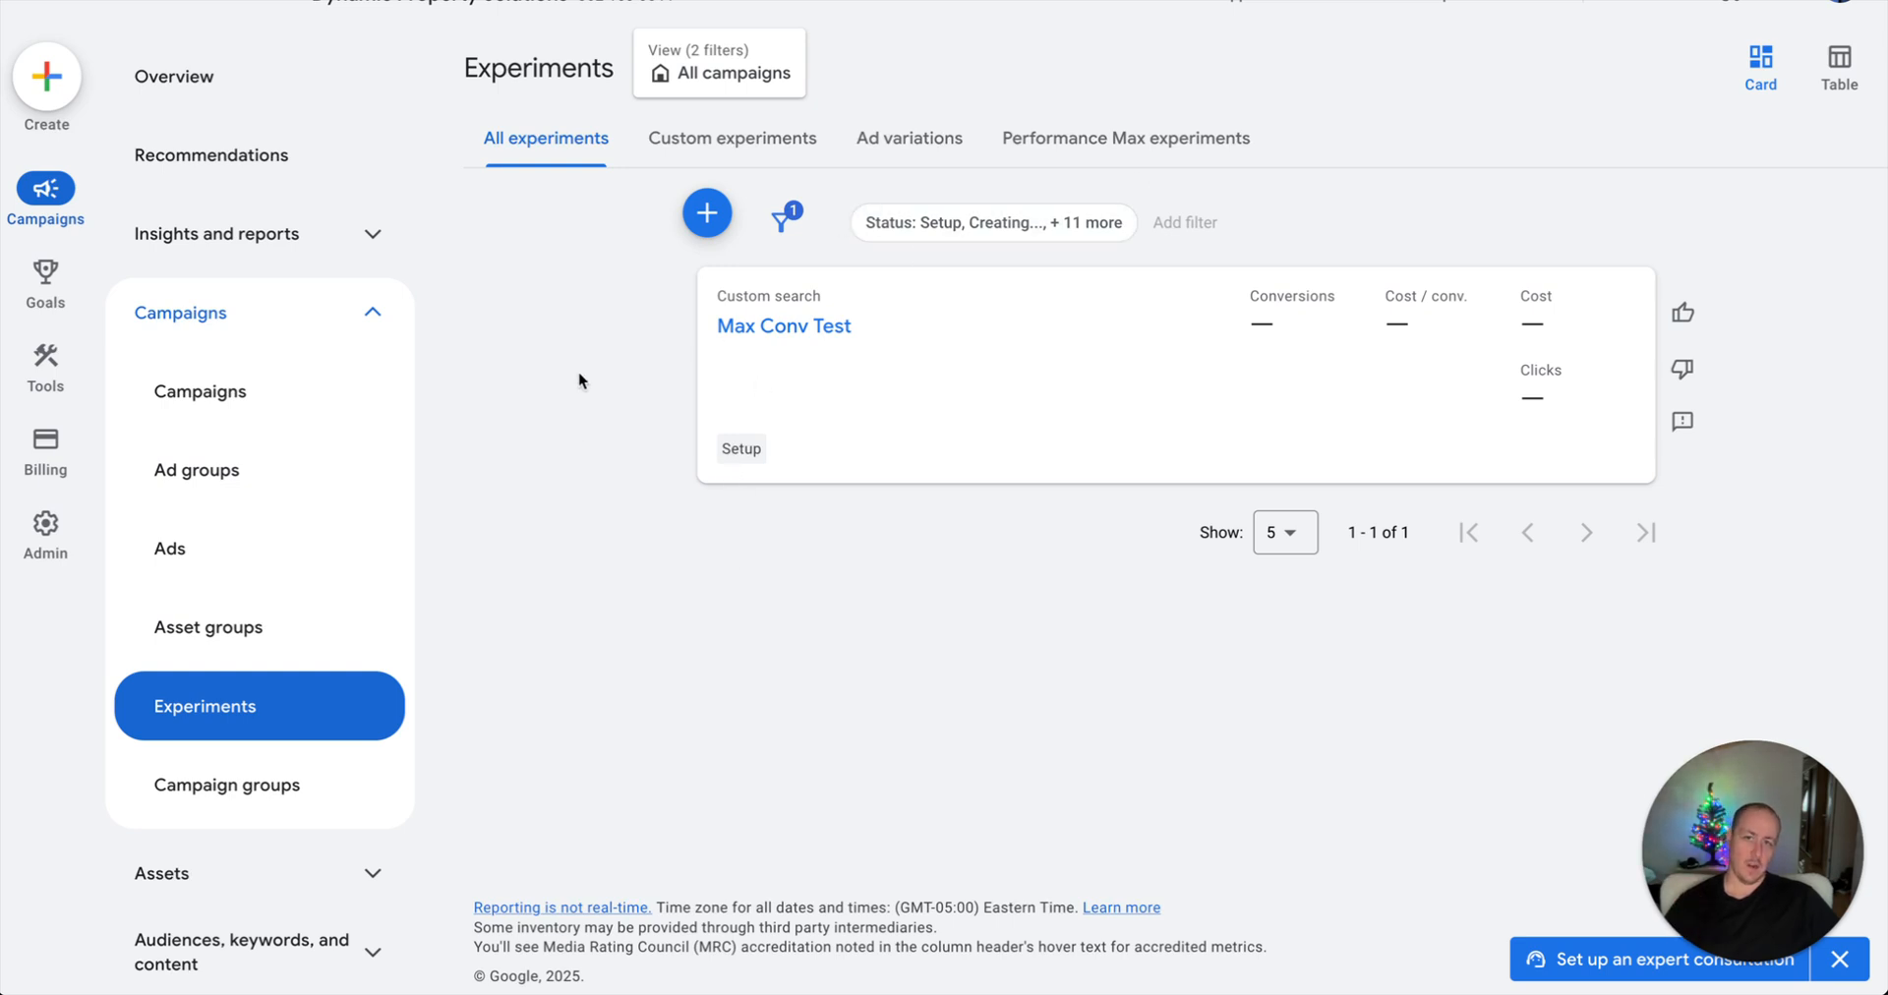
Start a new experiment of type Custom with Search as the campaign type.
{"action": "left_click", "coordinate": [700, 216]}
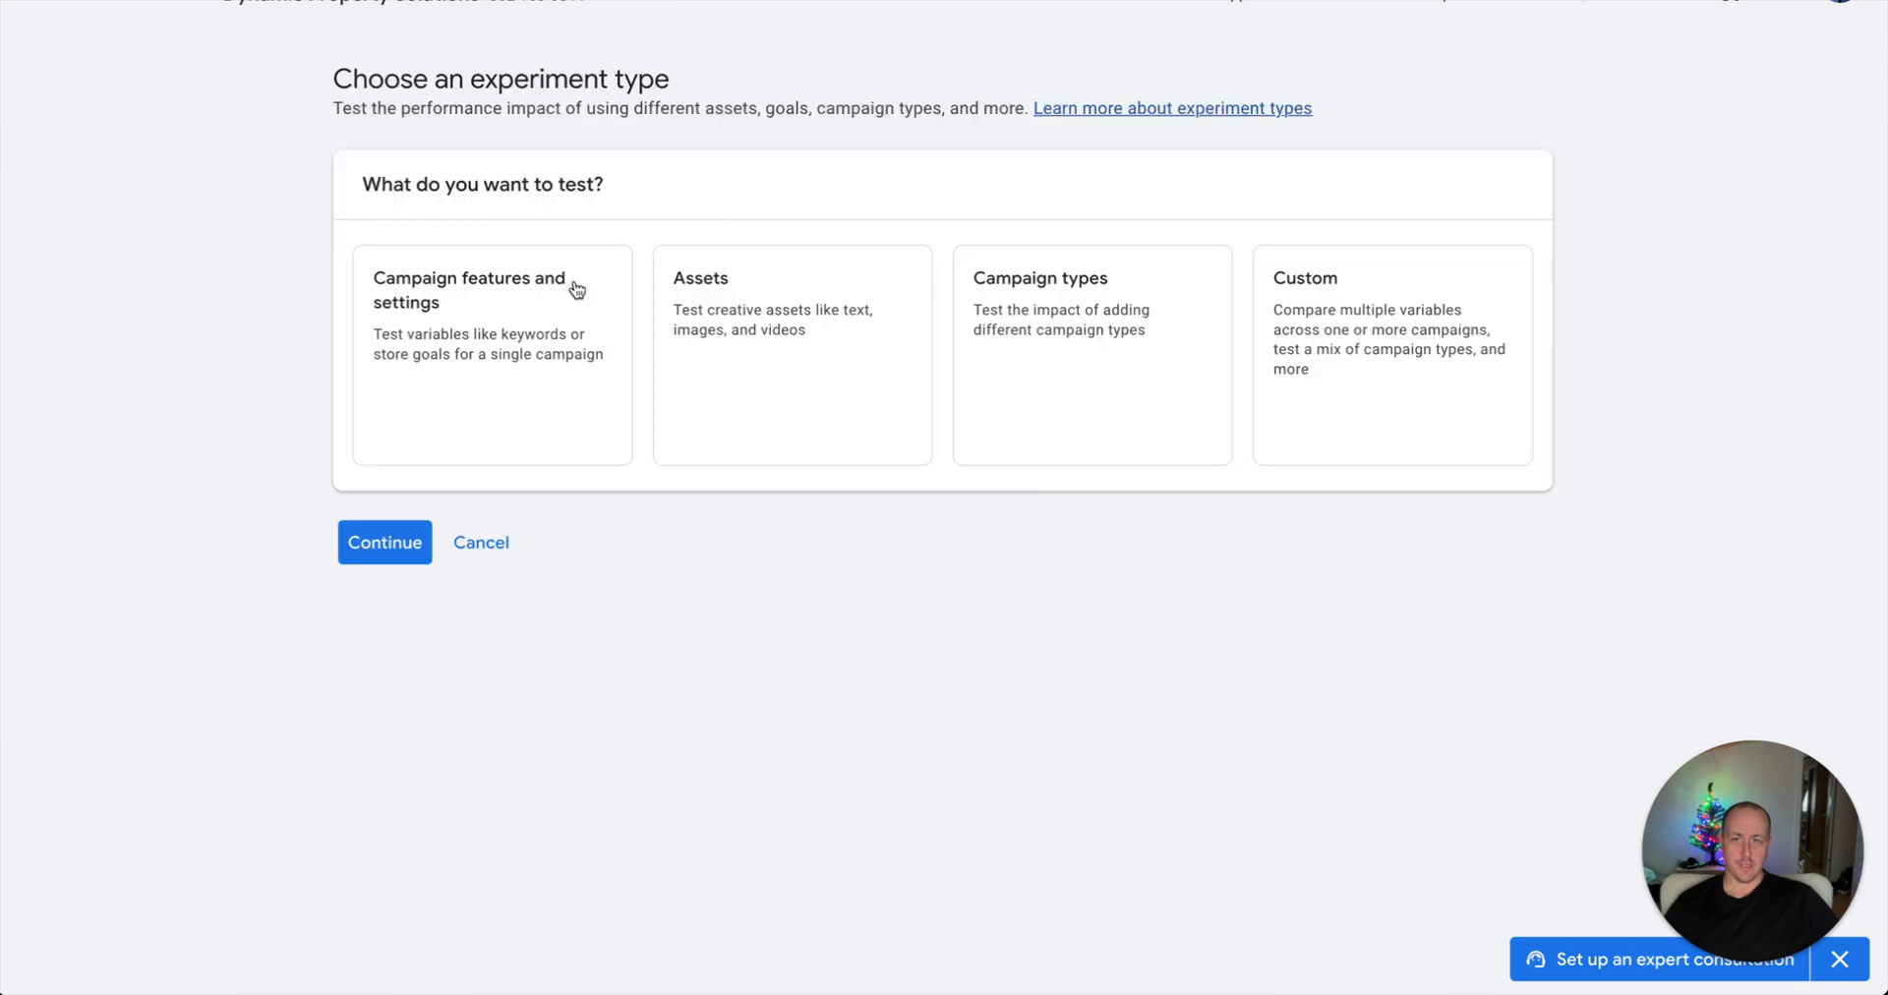
{"action": "left_click", "coordinate": [787, 394]}
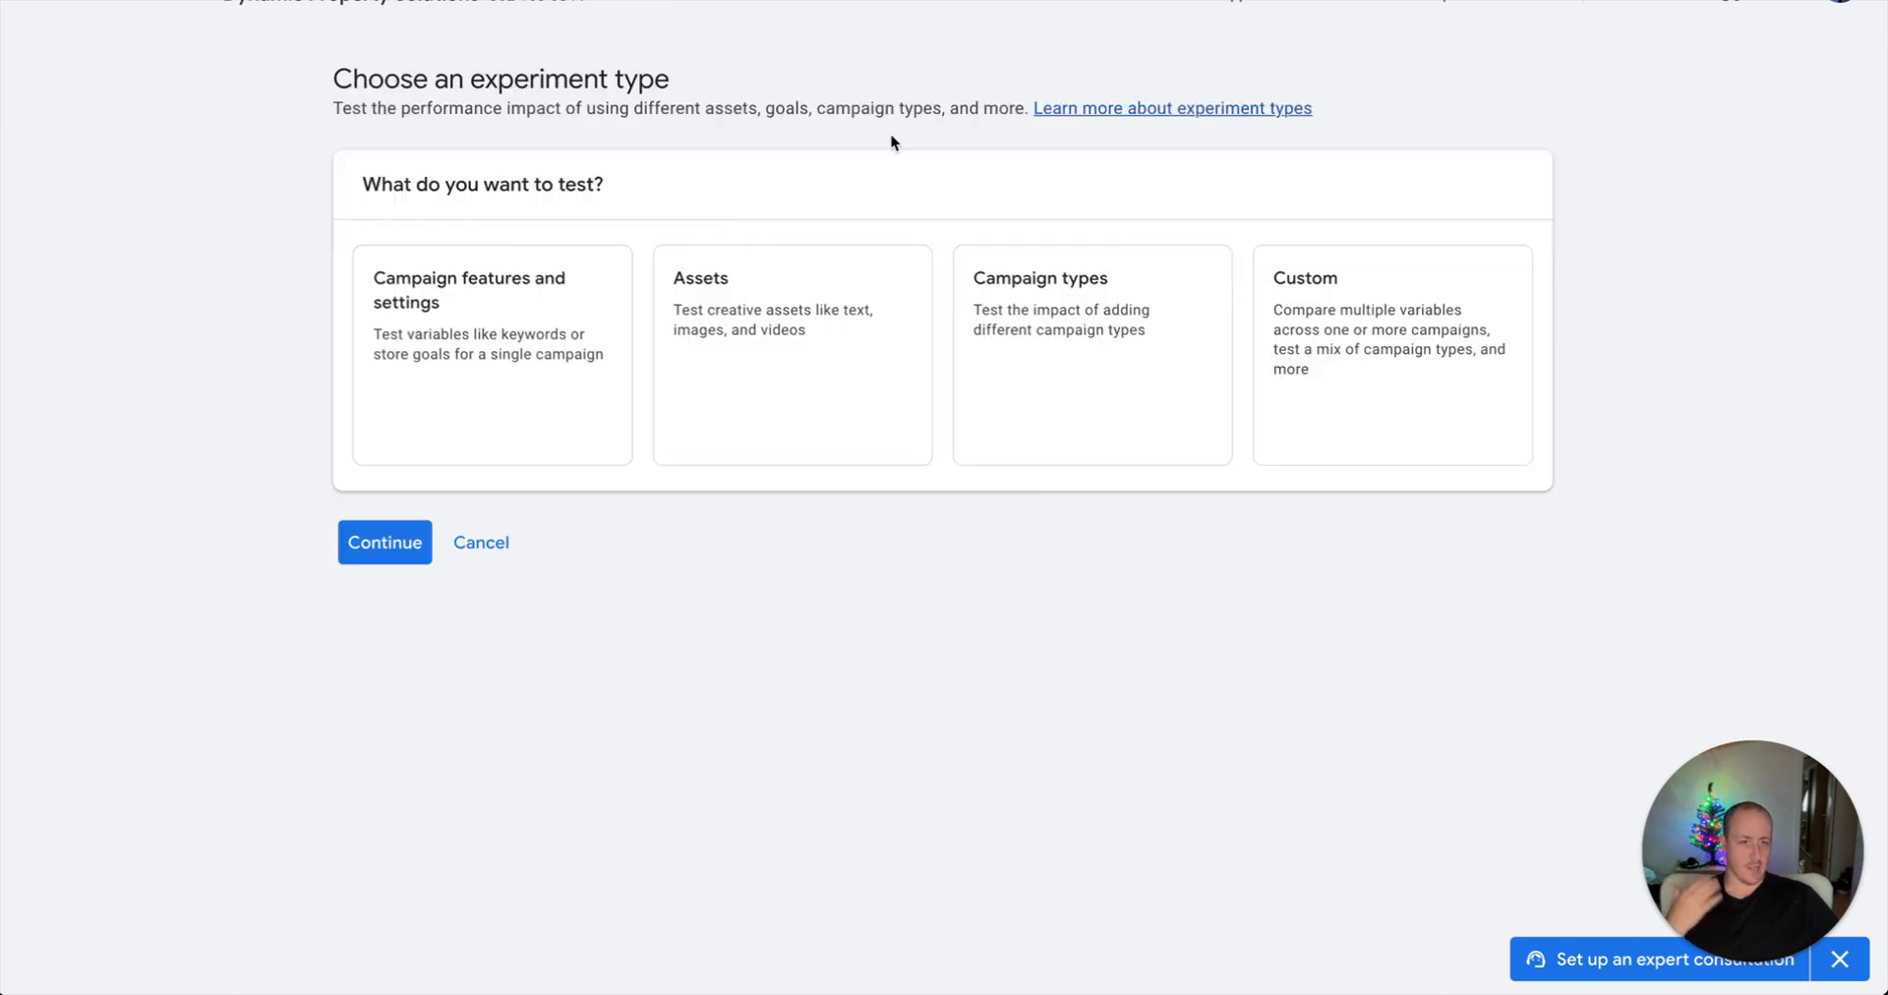
{"action": "left_click", "coordinate": [515, 366]}
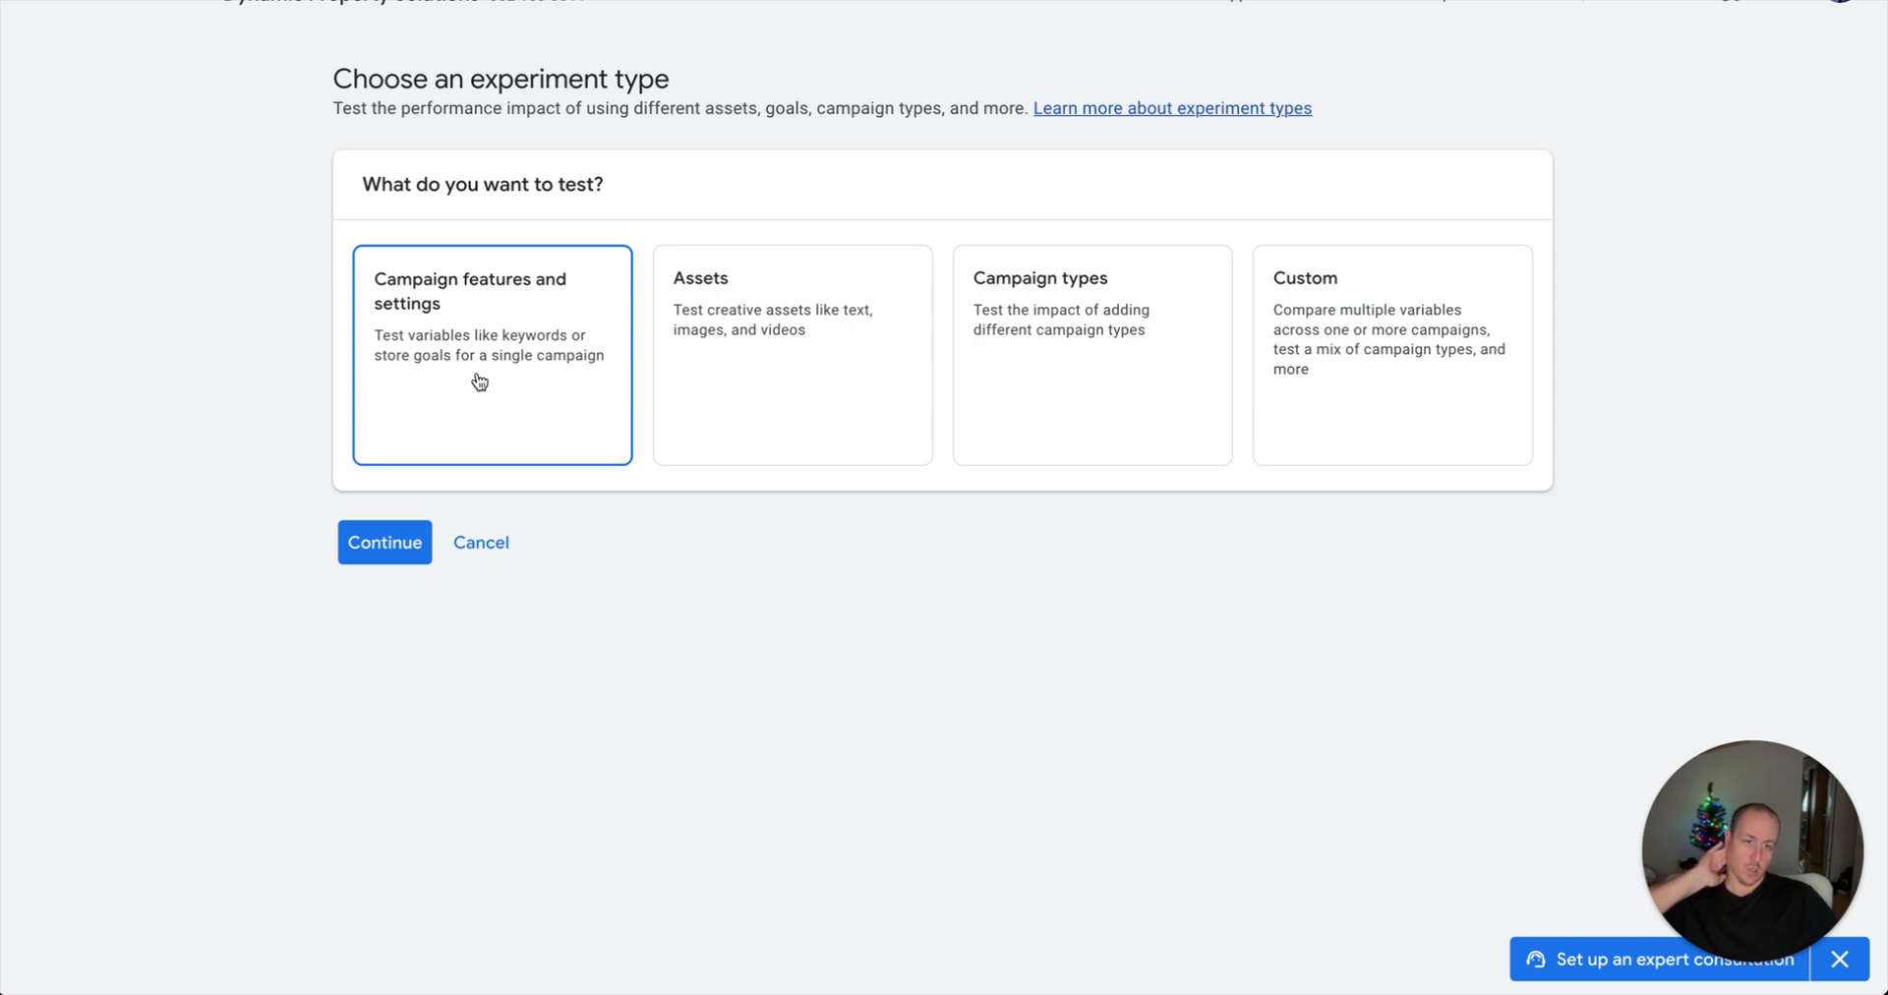
{"action": "left_click", "coordinate": [777, 373]}
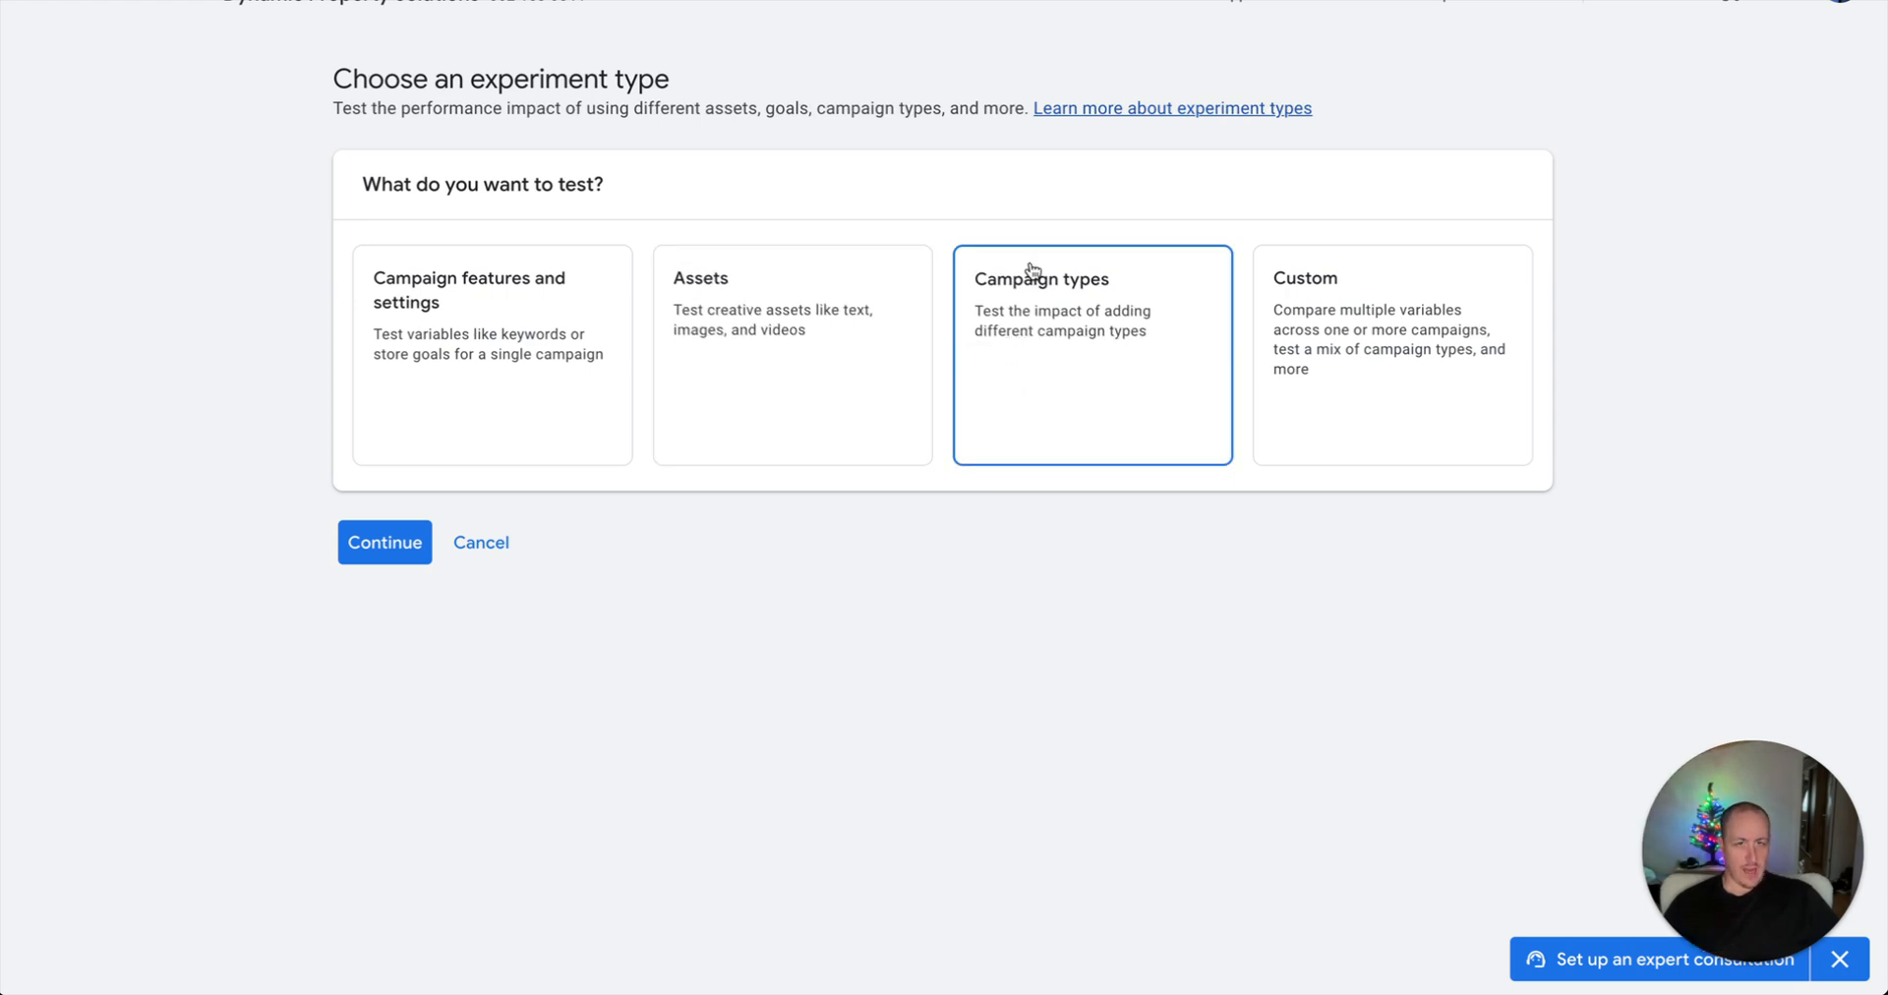
{"action": "left_click", "coordinate": [1310, 379]}
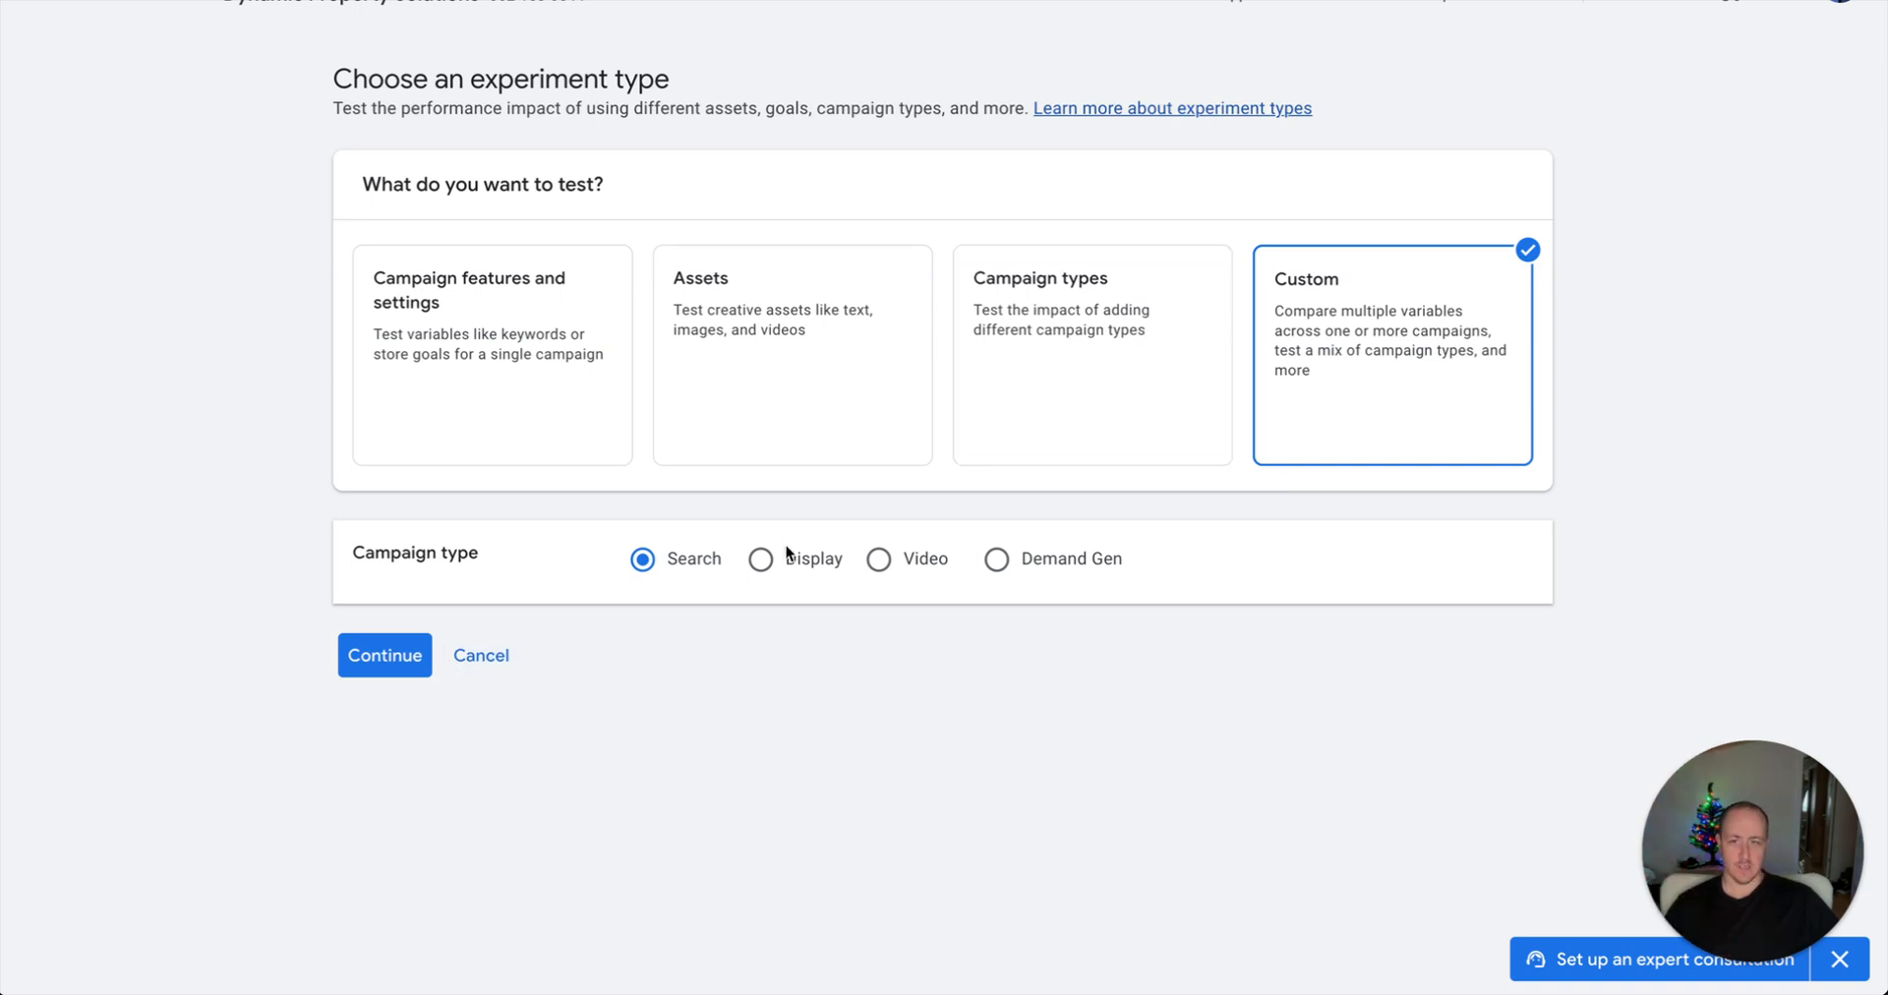
{"action": "left_click", "coordinate": [394, 659]}
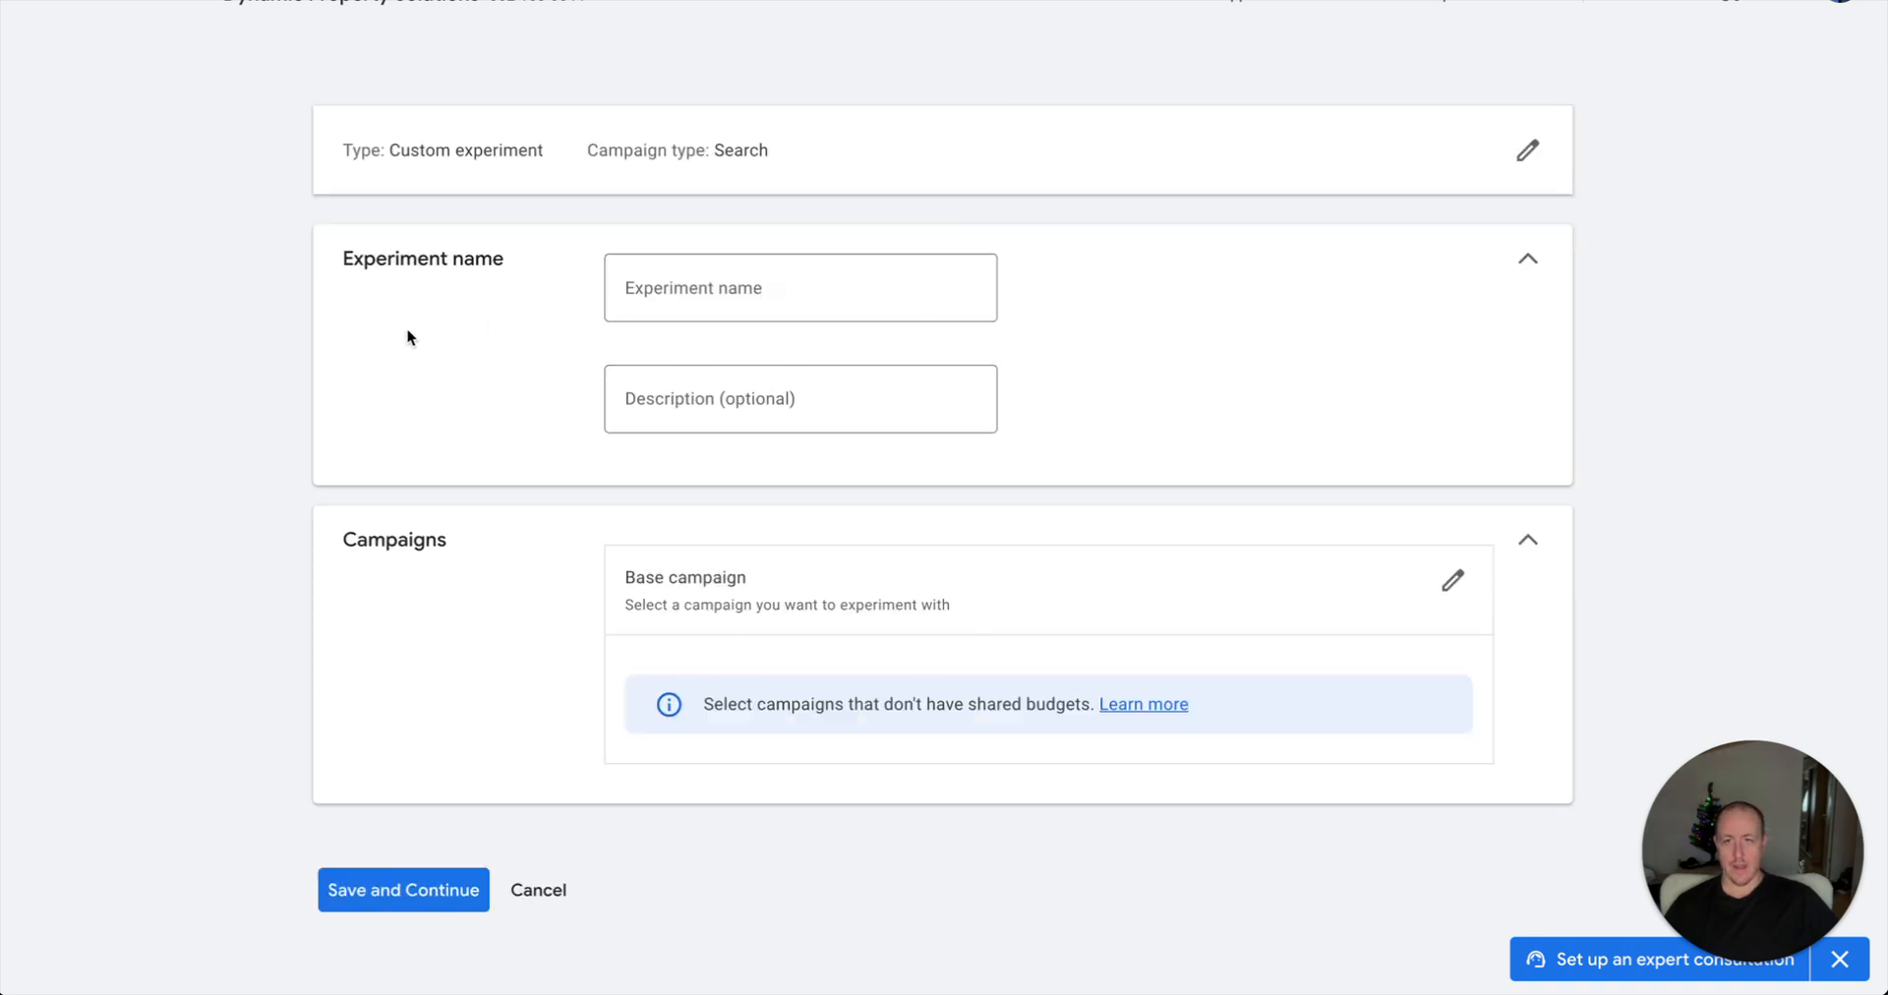
Name the experiment "Max Conversions Test".
{"action": "left_click", "coordinate": [709, 279]}
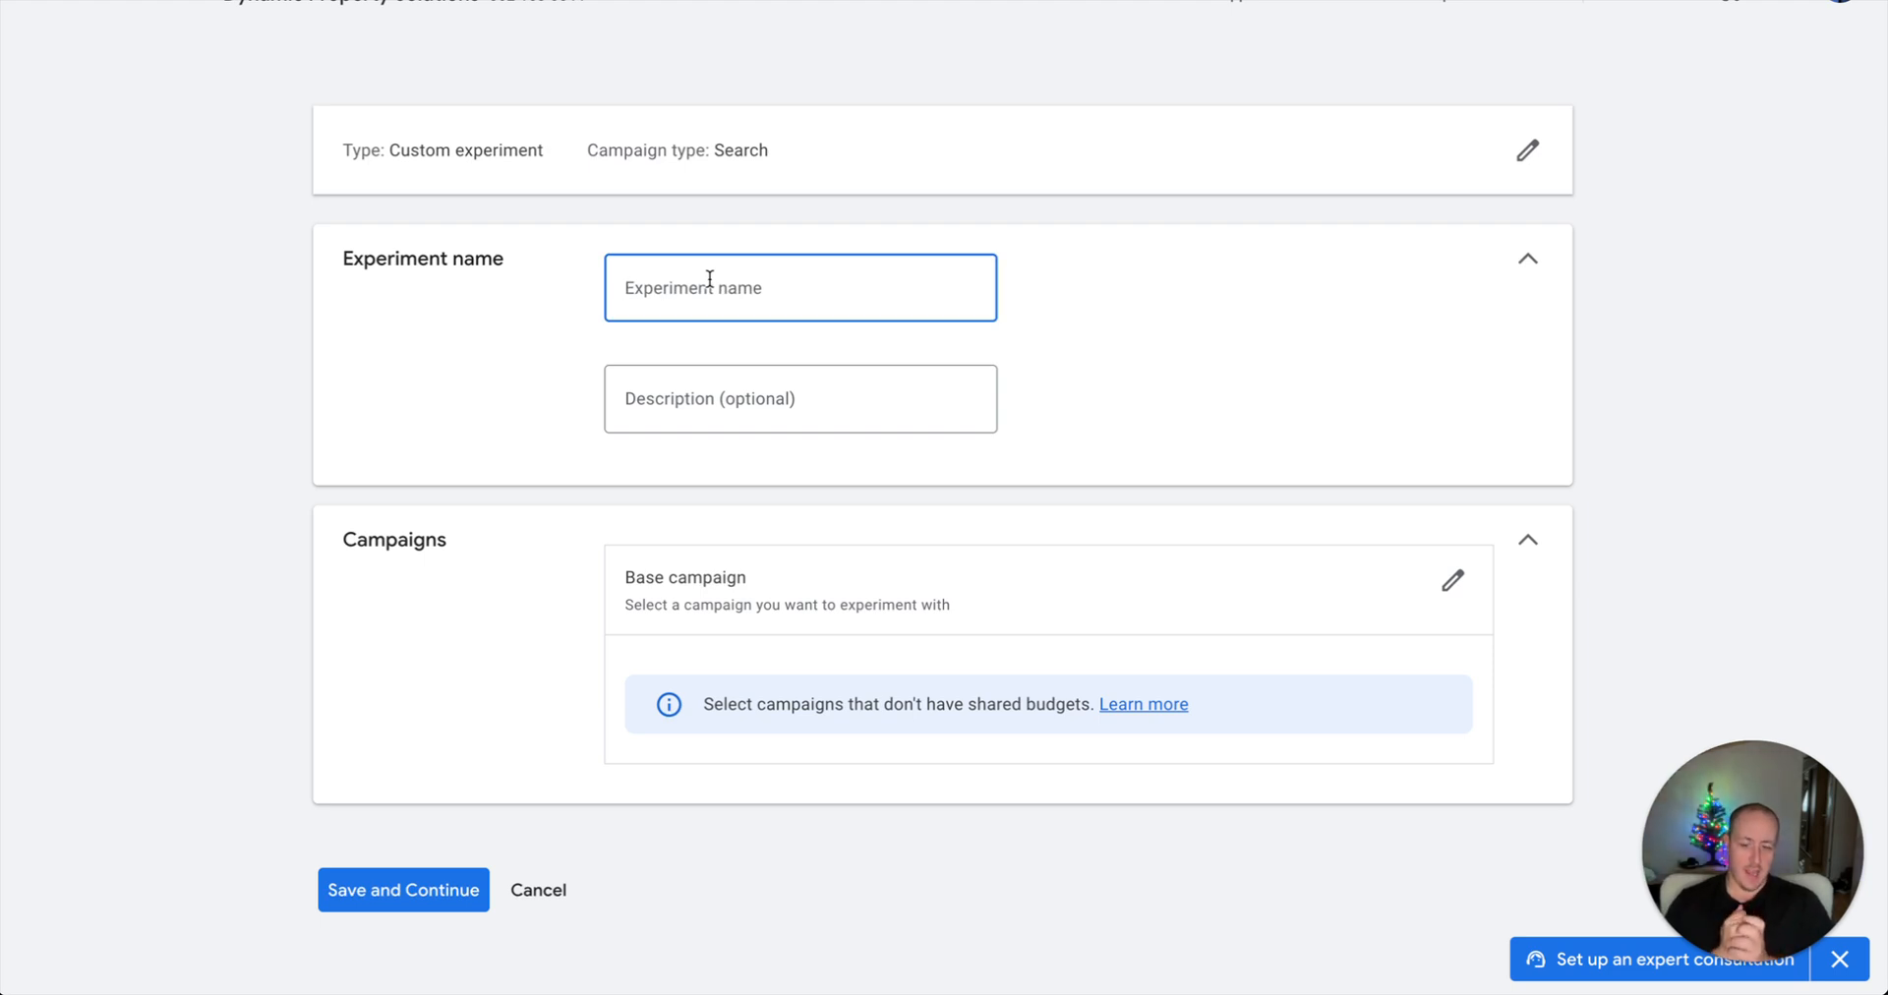
{"action": "type", "text": "Max C"}
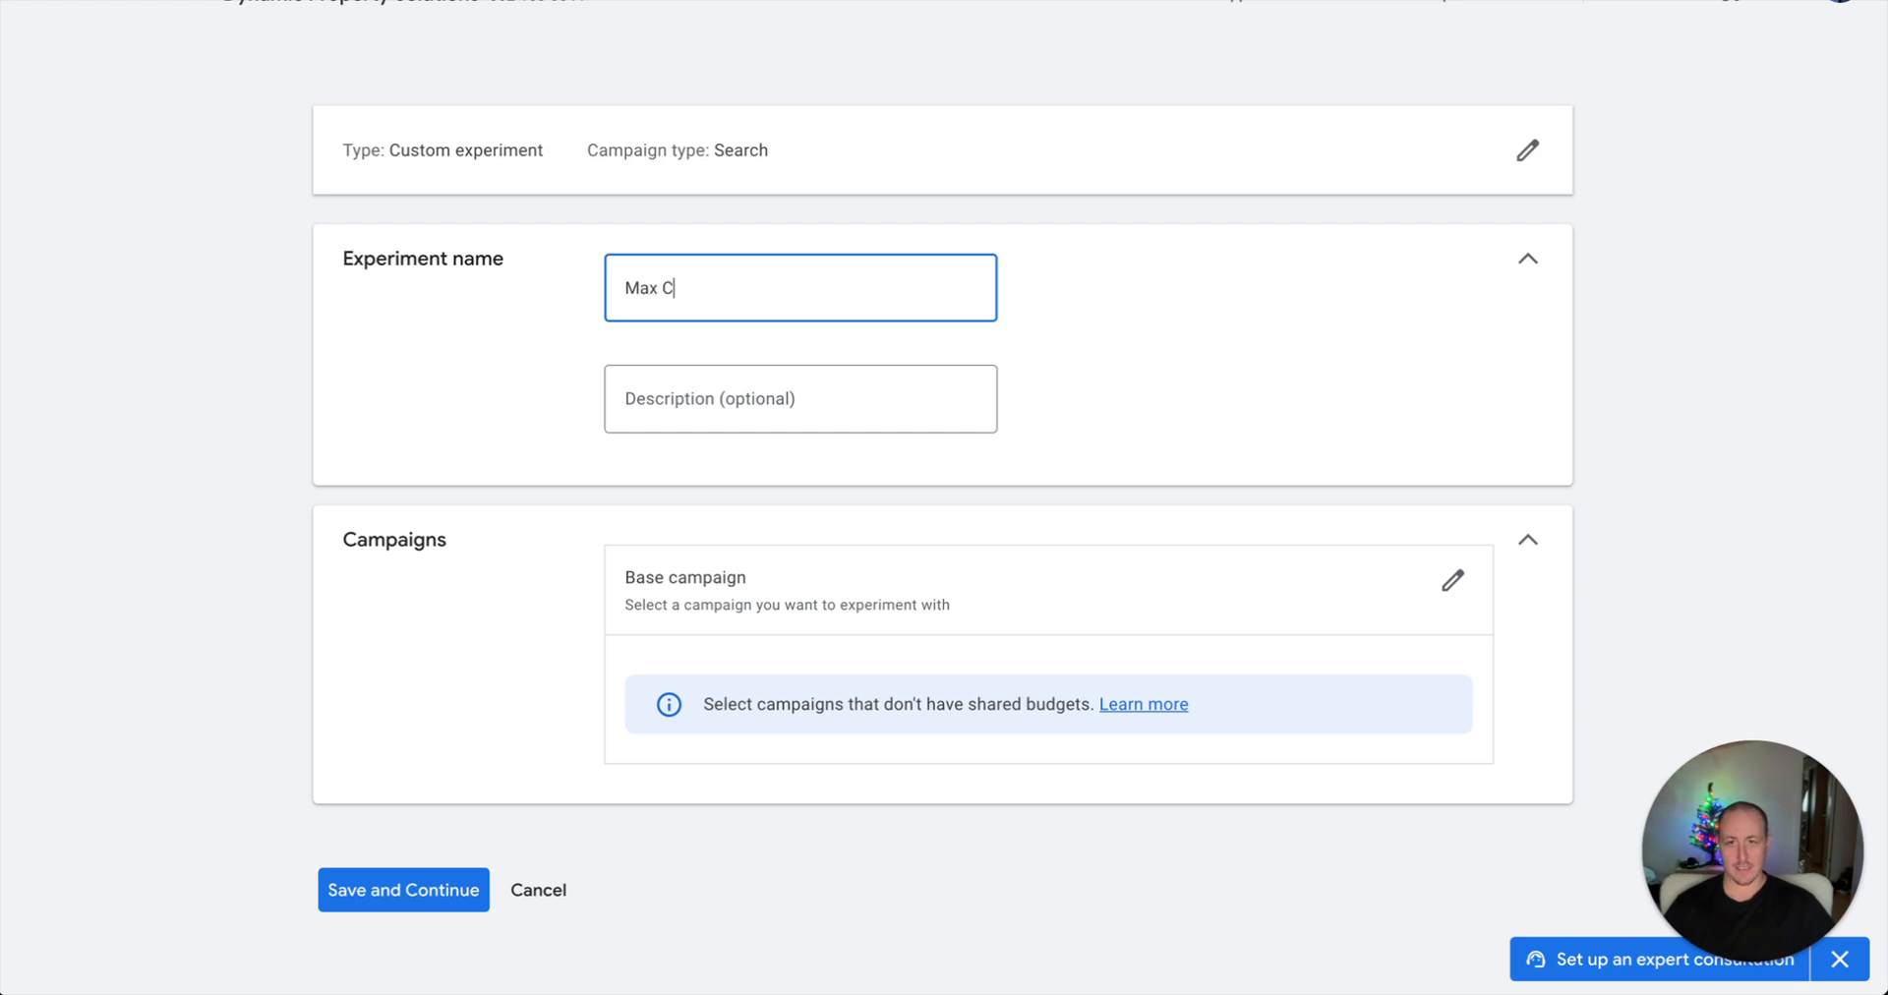
{"action": "type", "text": "licks Test"}
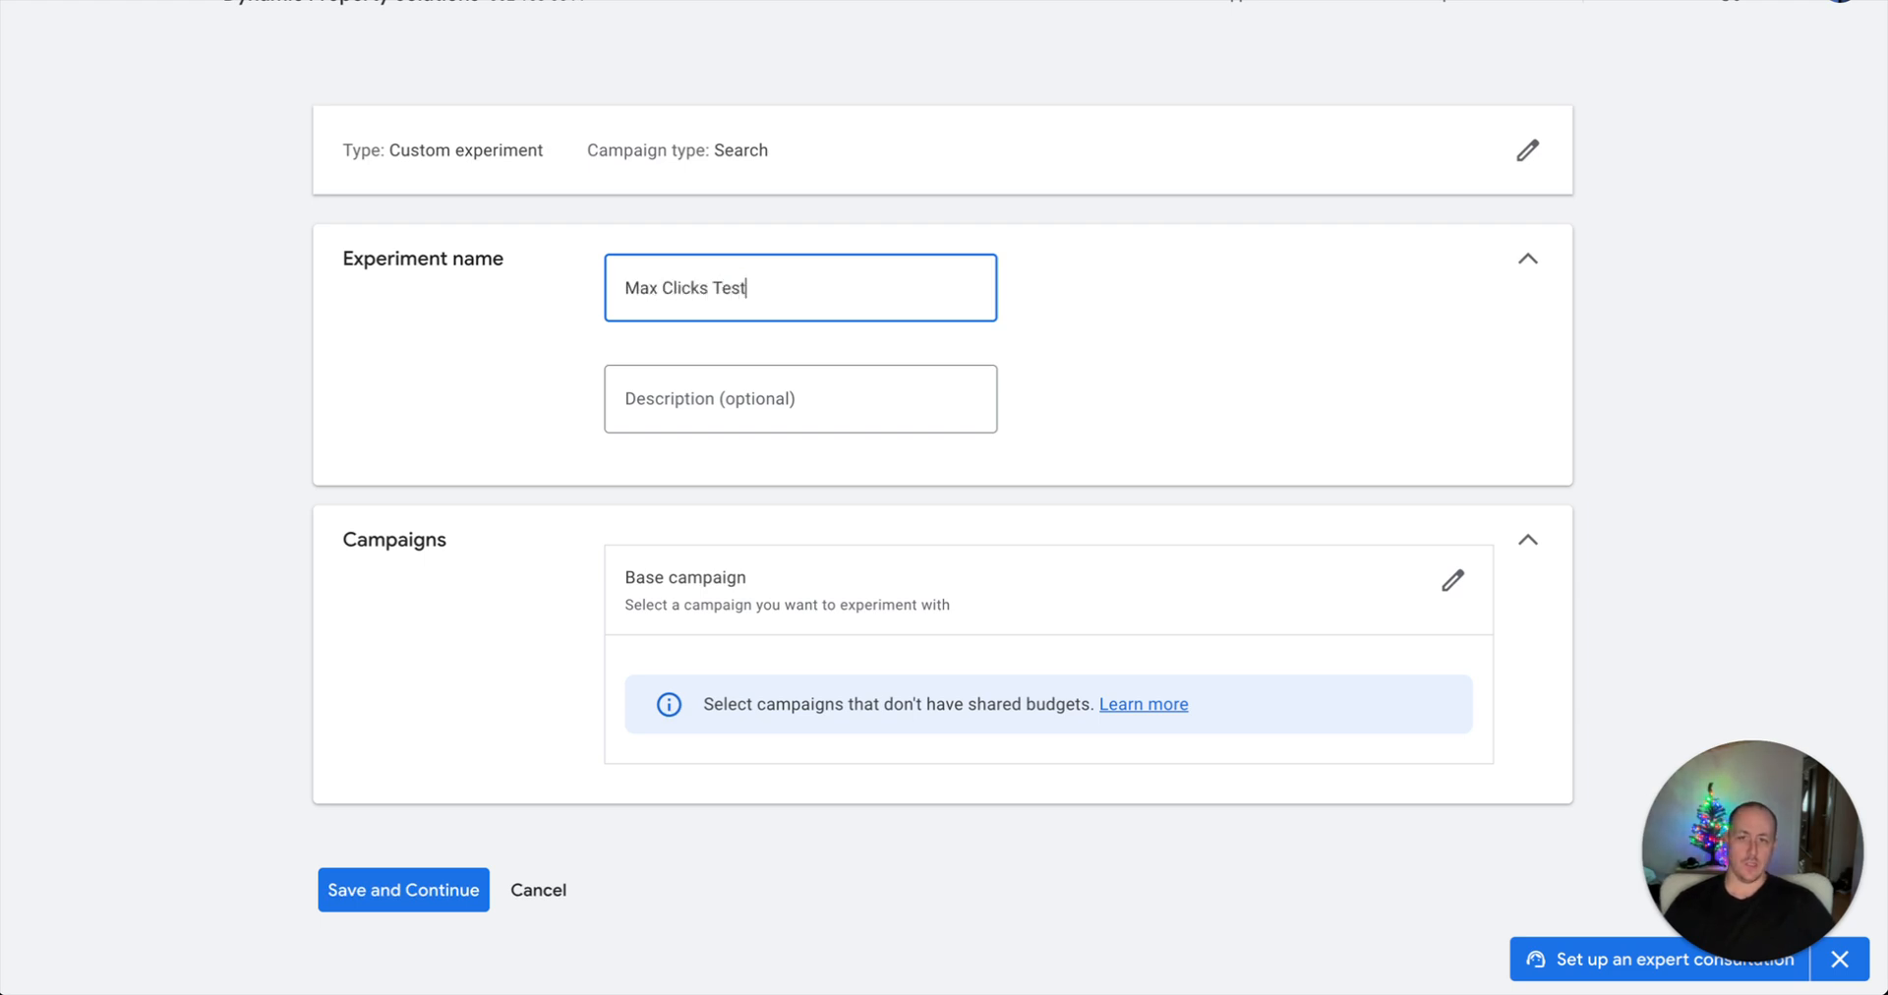
{"action": "key", "text": "ctrl+a"}
{"action": "type", "text": "Max"}
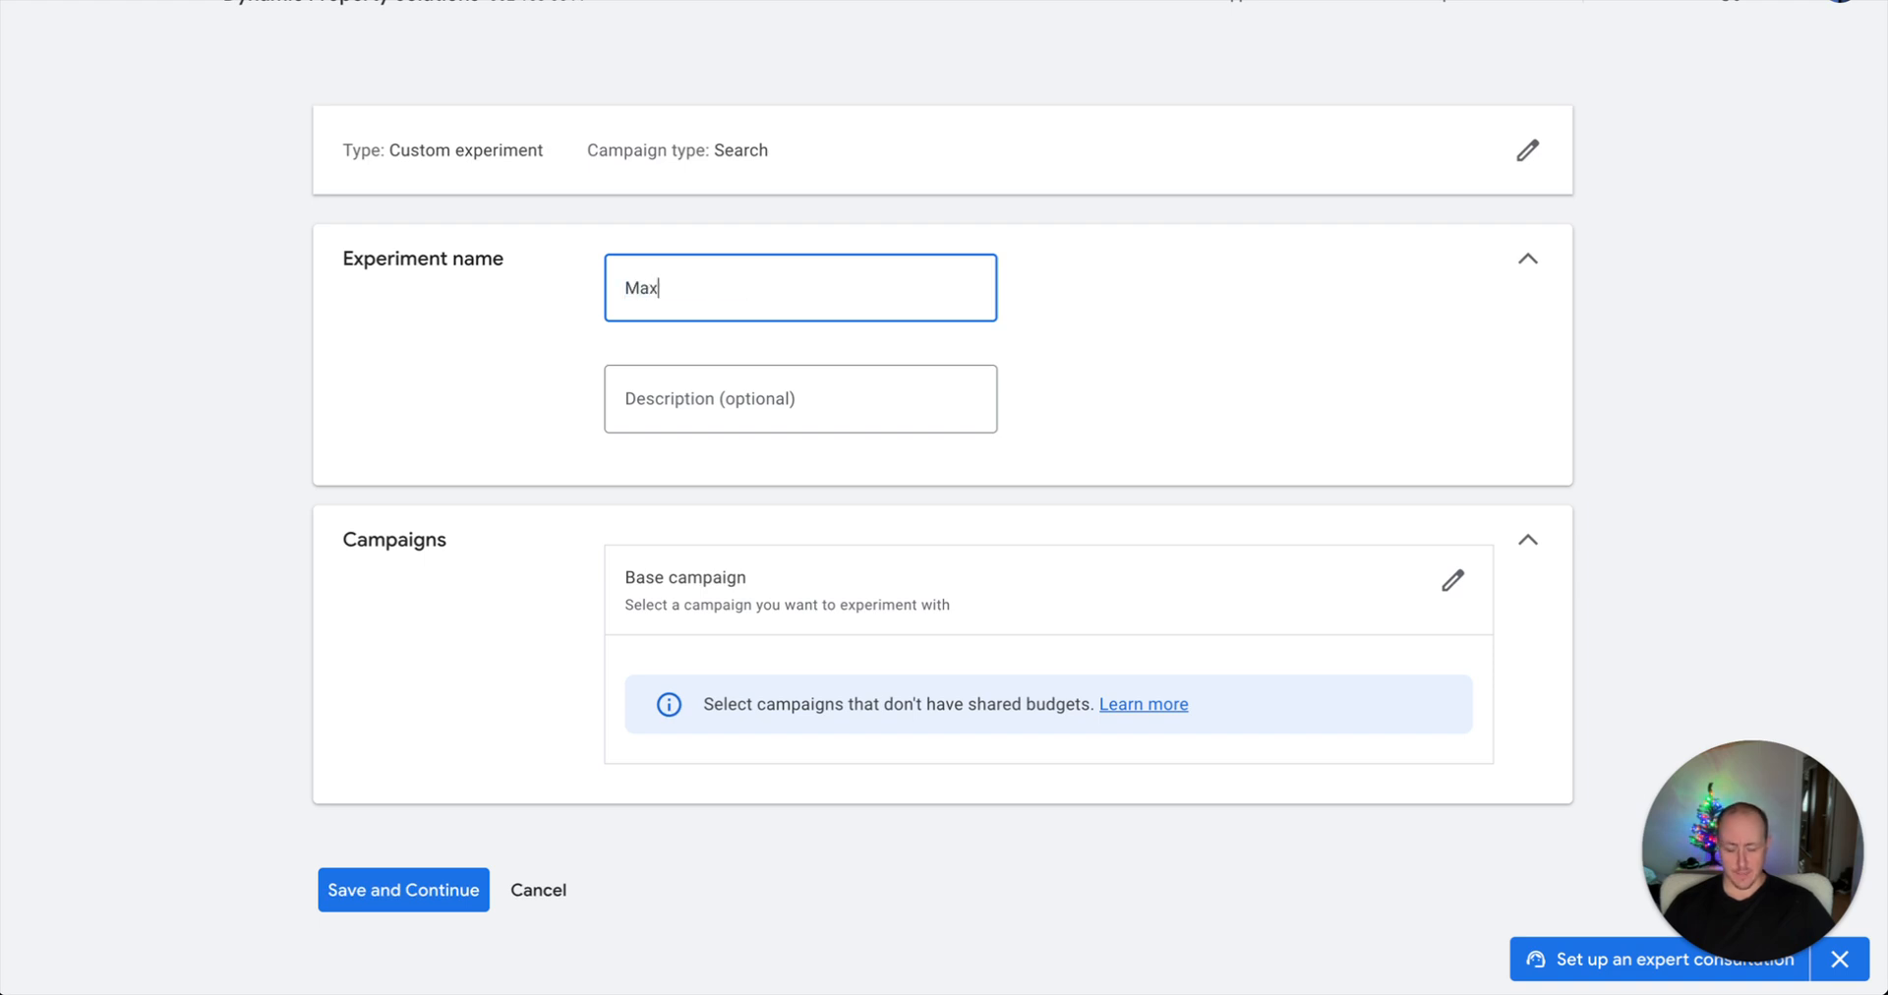
{"action": "type", "text": " Conversions T"}
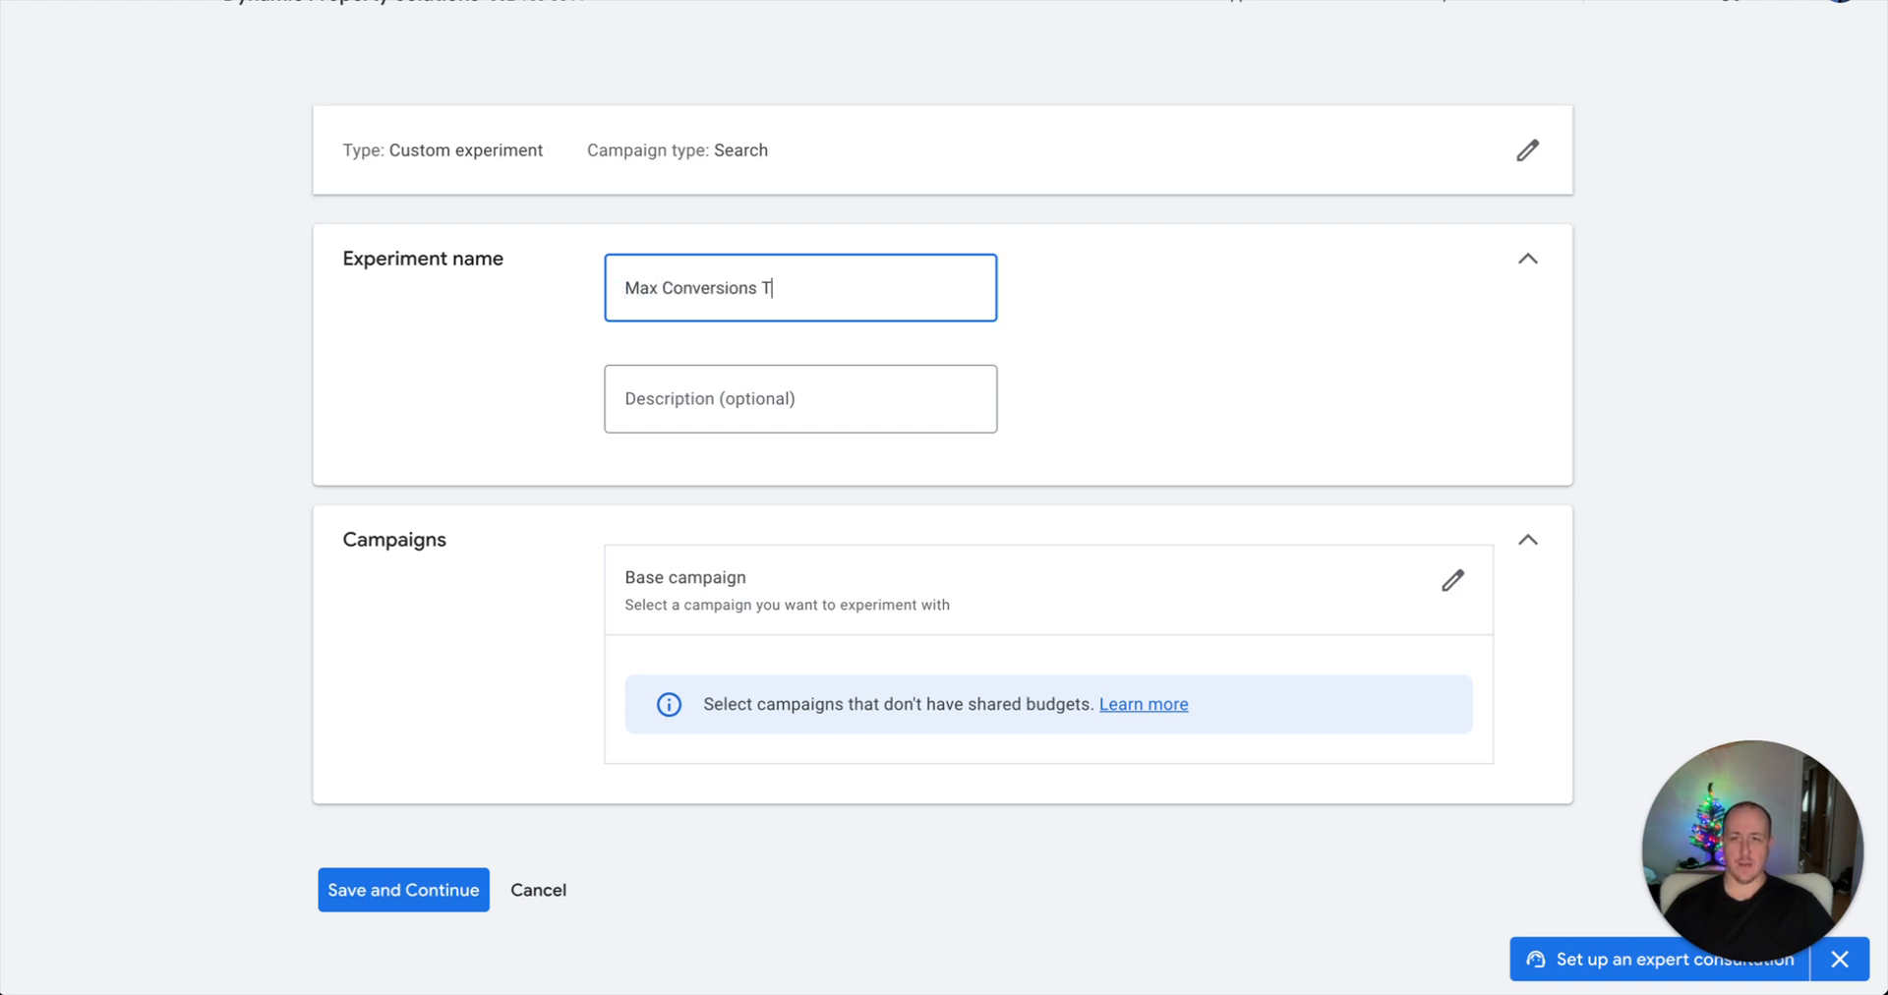
{"action": "type", "text": "ext"}
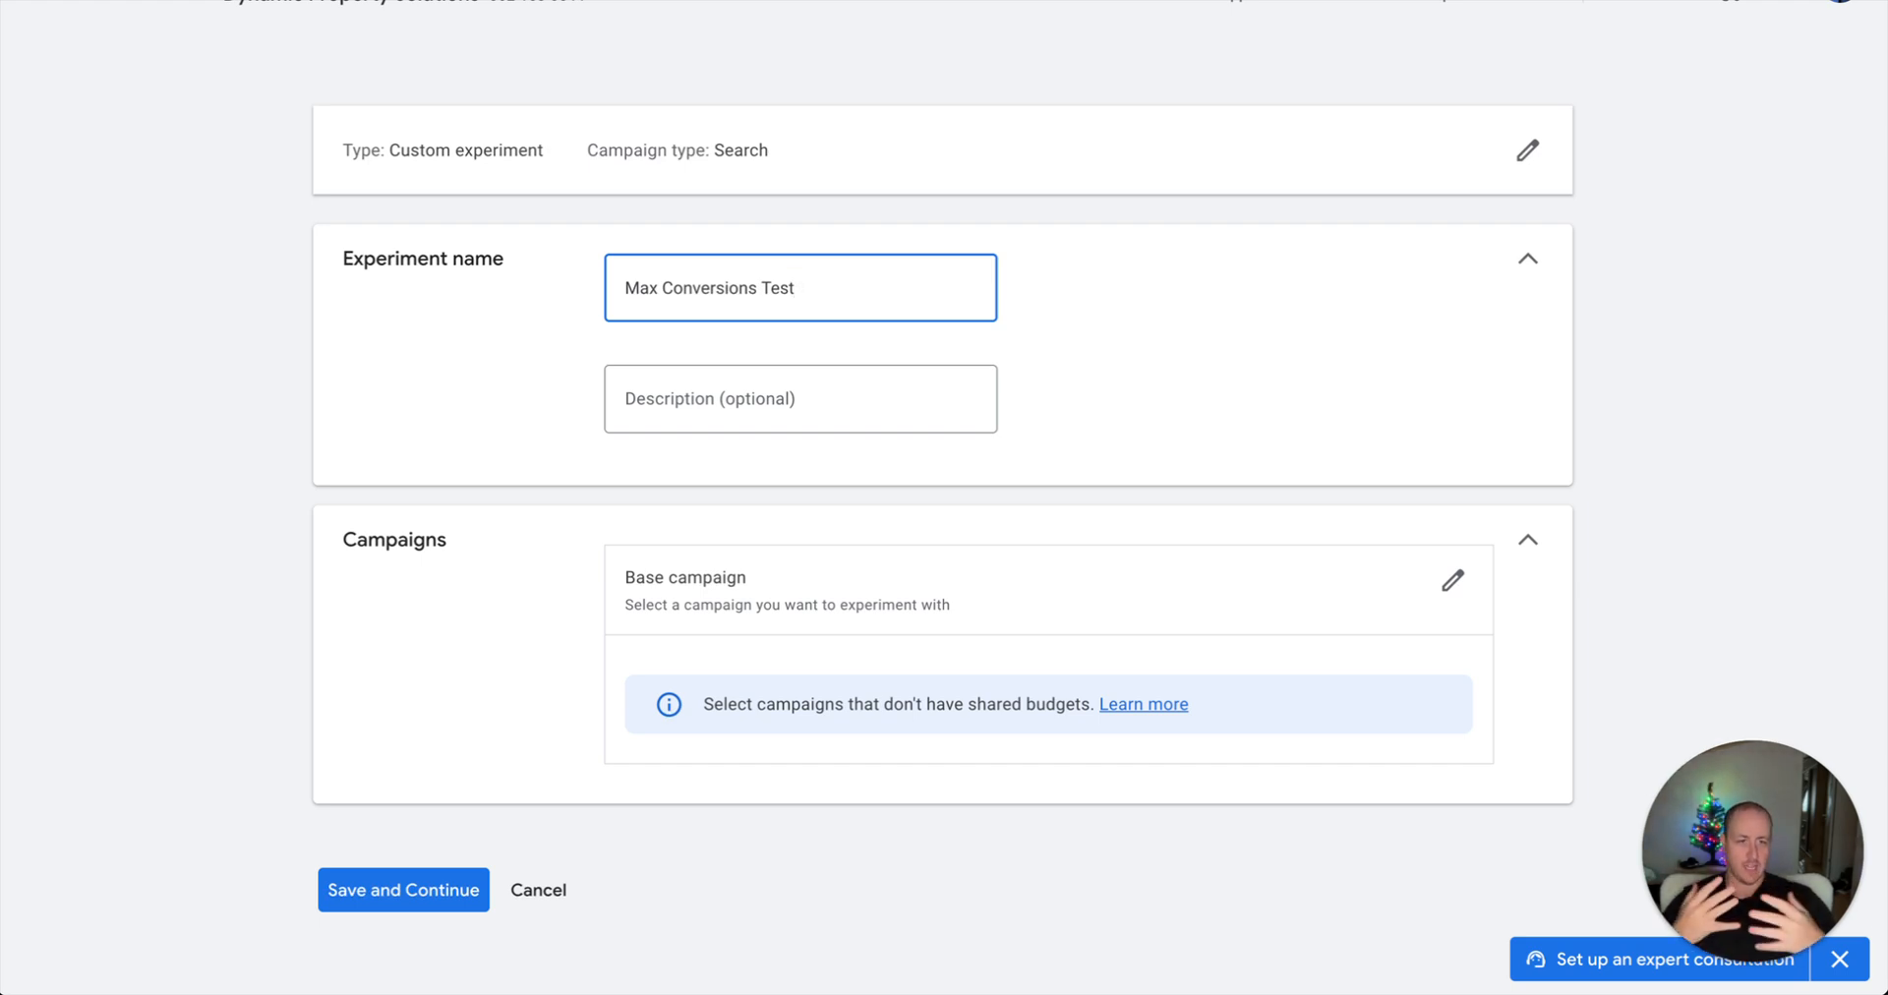
{"action": "type", "text": "(part 2"}
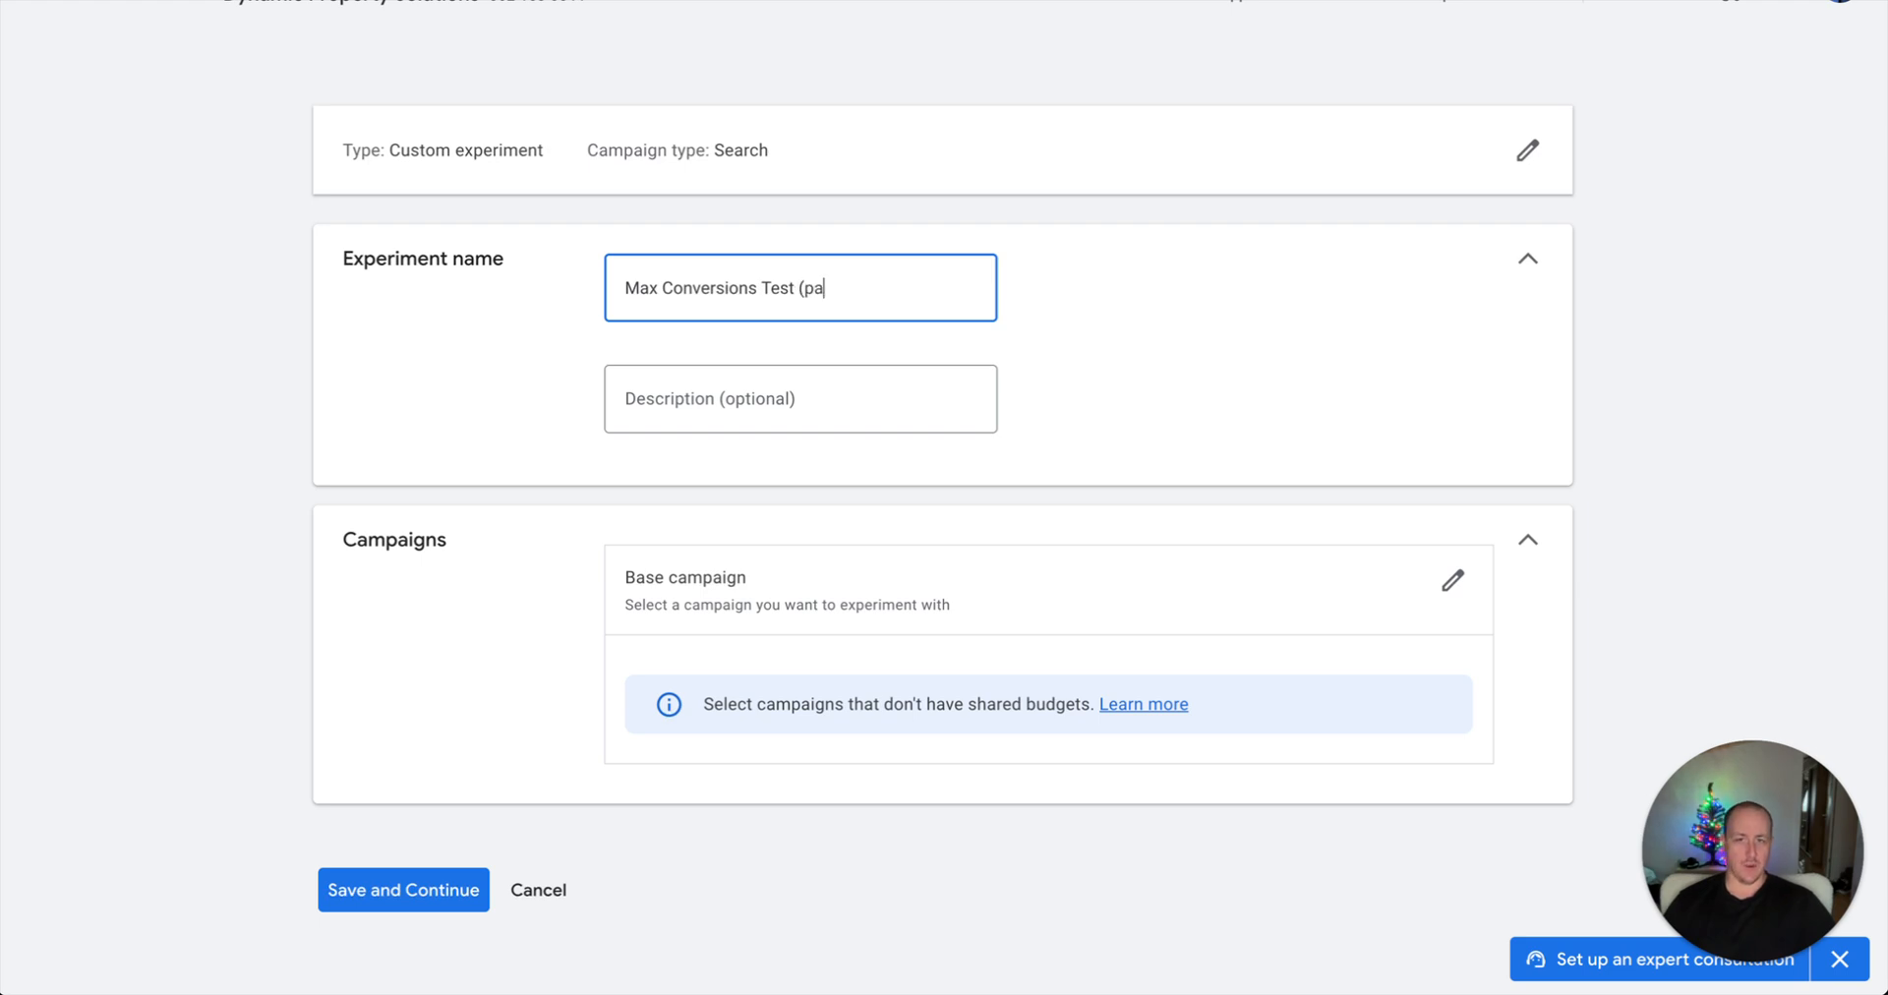
{"action": "key", "text": "BackSpace"}
{"action": "key", "text": "BackSpace"}
{"action": "key", "text": "BackSpace"}
{"action": "key", "text": "BackSpace"}
{"action": "key", "text": "BackSpace"}
{"action": "key", "text": "BackSpace"}
{"action": "key", "text": "BackSpace"}
{"action": "key", "text": "BackSpace"}
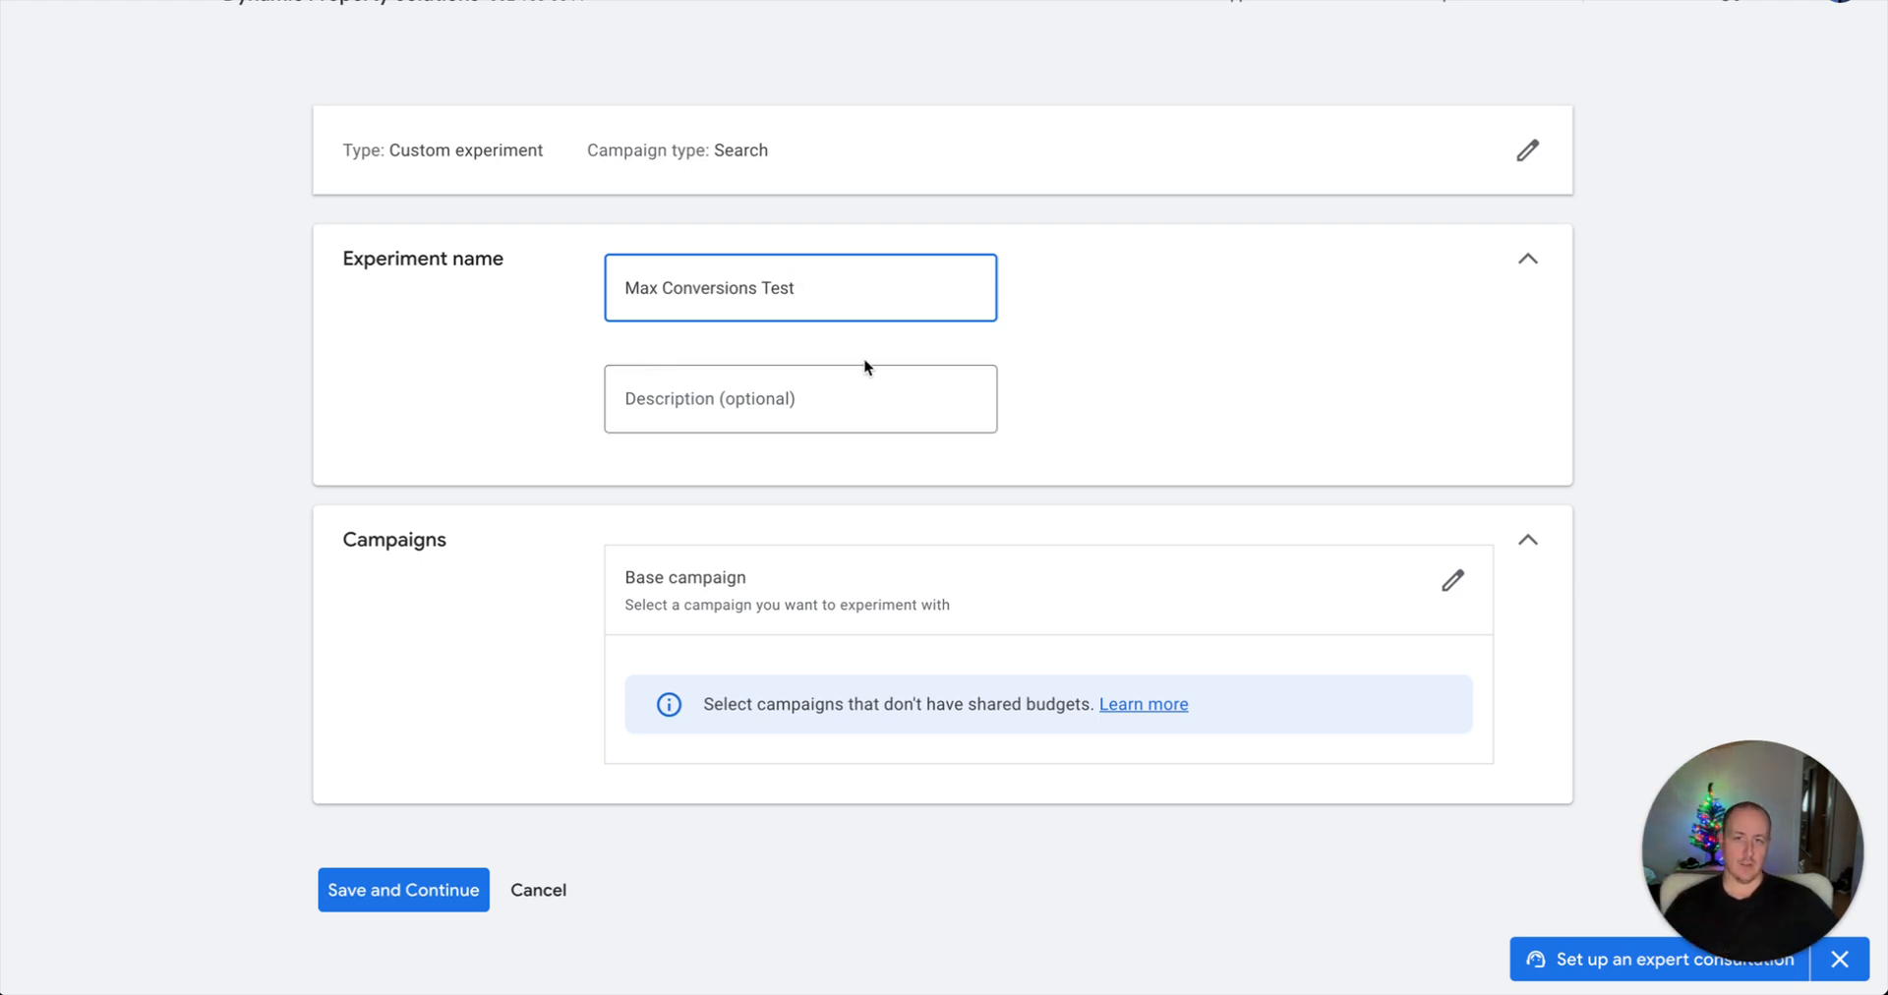
Select Service Lead Gen #2 as the experiment's base campaign and save the setup to continue to making changes.
{"action": "left_click", "coordinate": [1259, 491]}
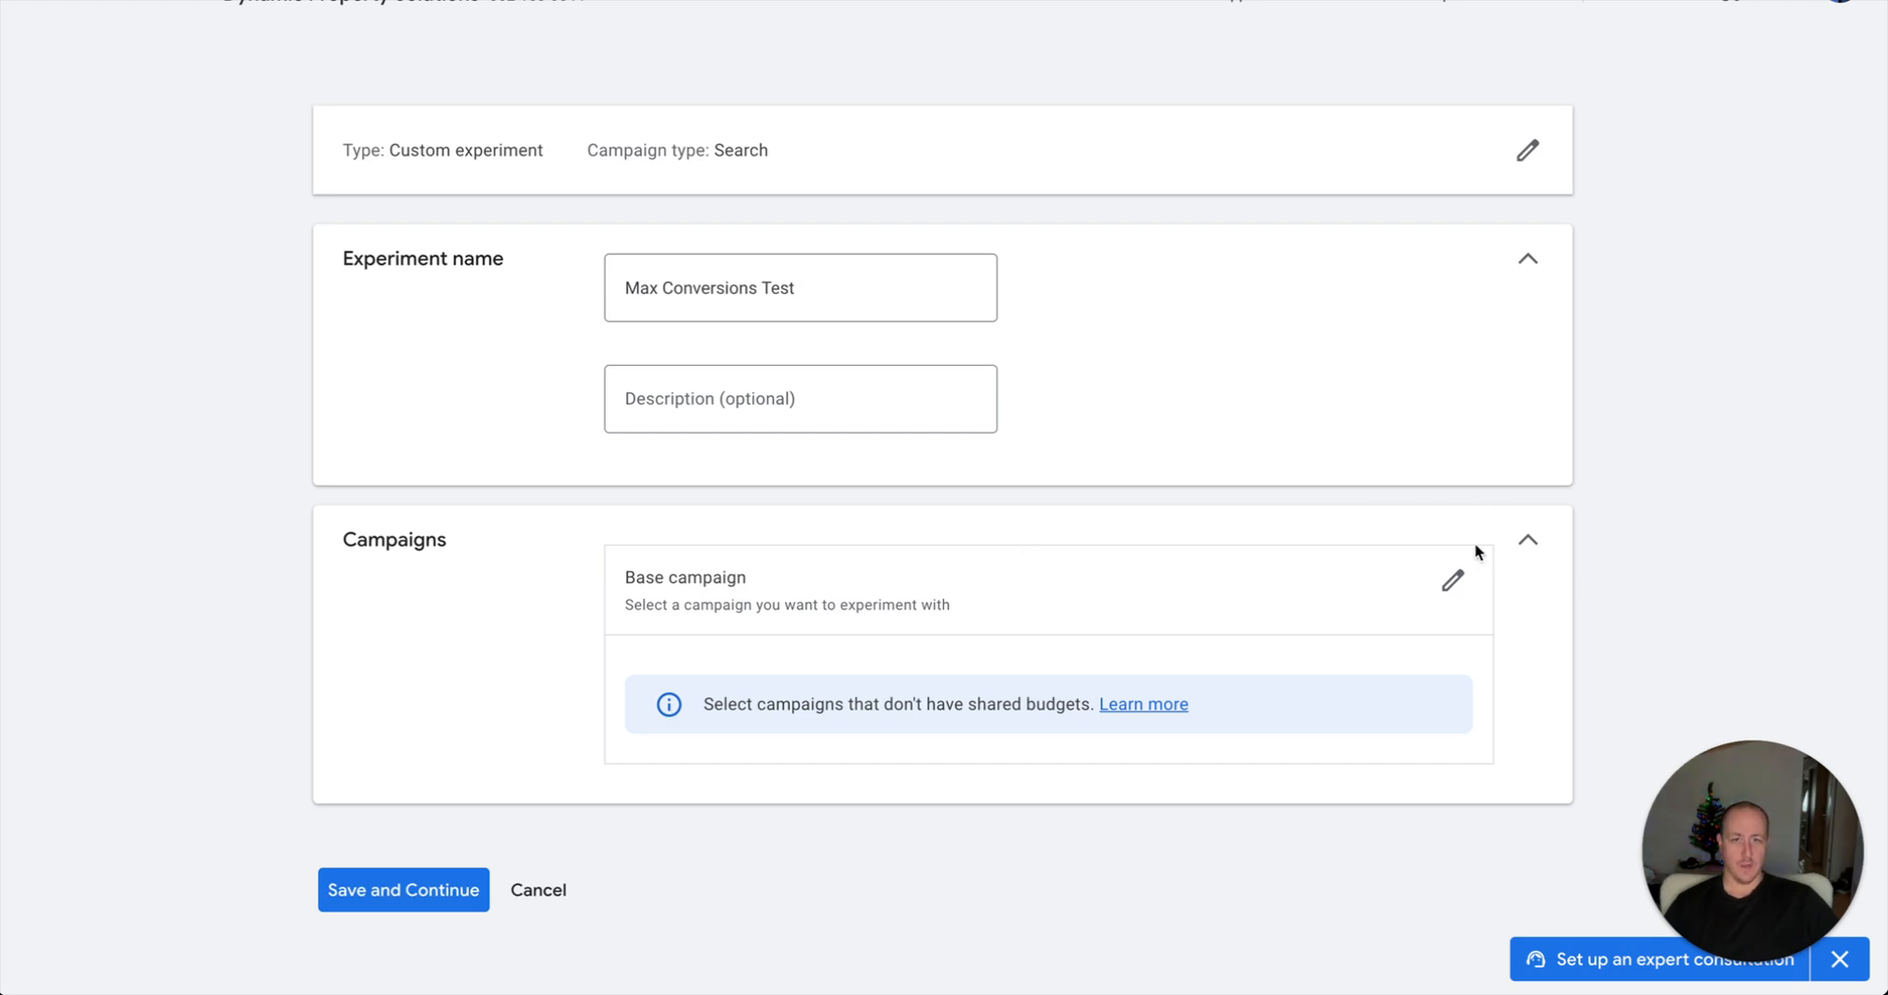
{"action": "left_click", "coordinate": [1453, 580]}
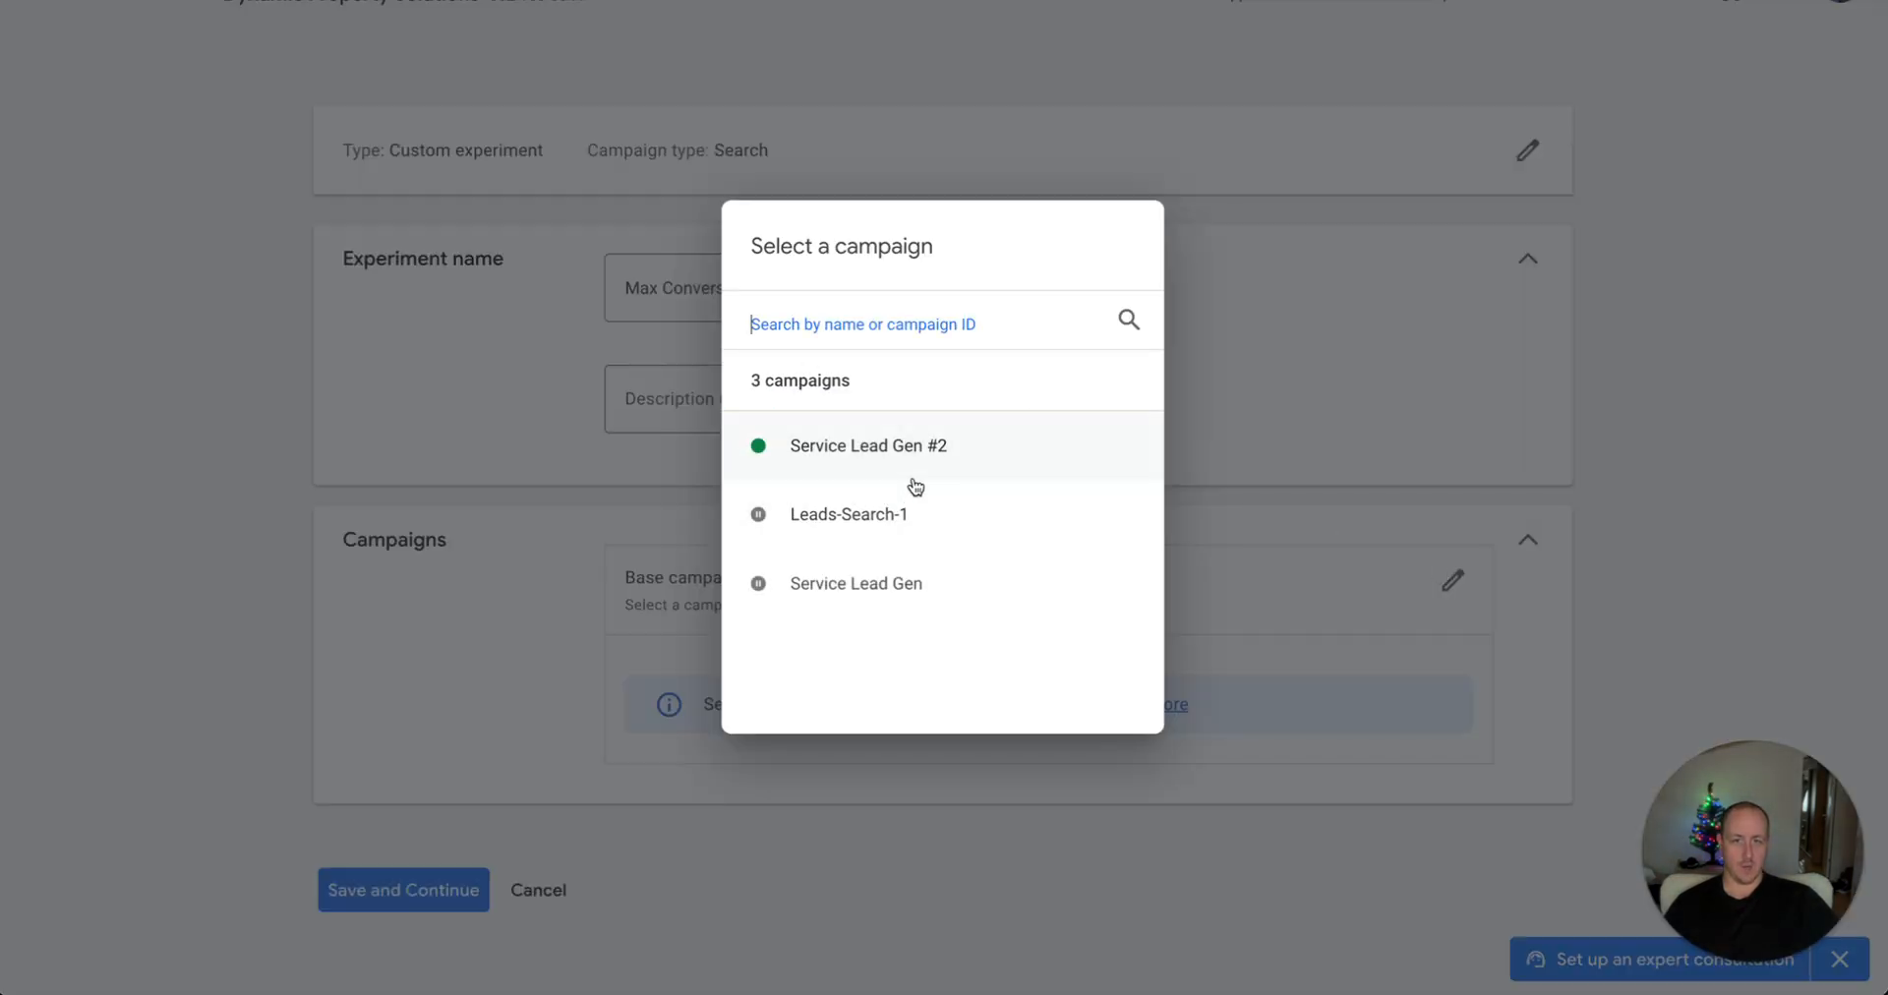
{"action": "left_click", "coordinate": [913, 474]}
{"action": "scroll", "coordinate": [911, 472], "scroll_direction": "down", "scroll_amount": 3}
{"action": "left_click", "coordinate": [939, 716]}
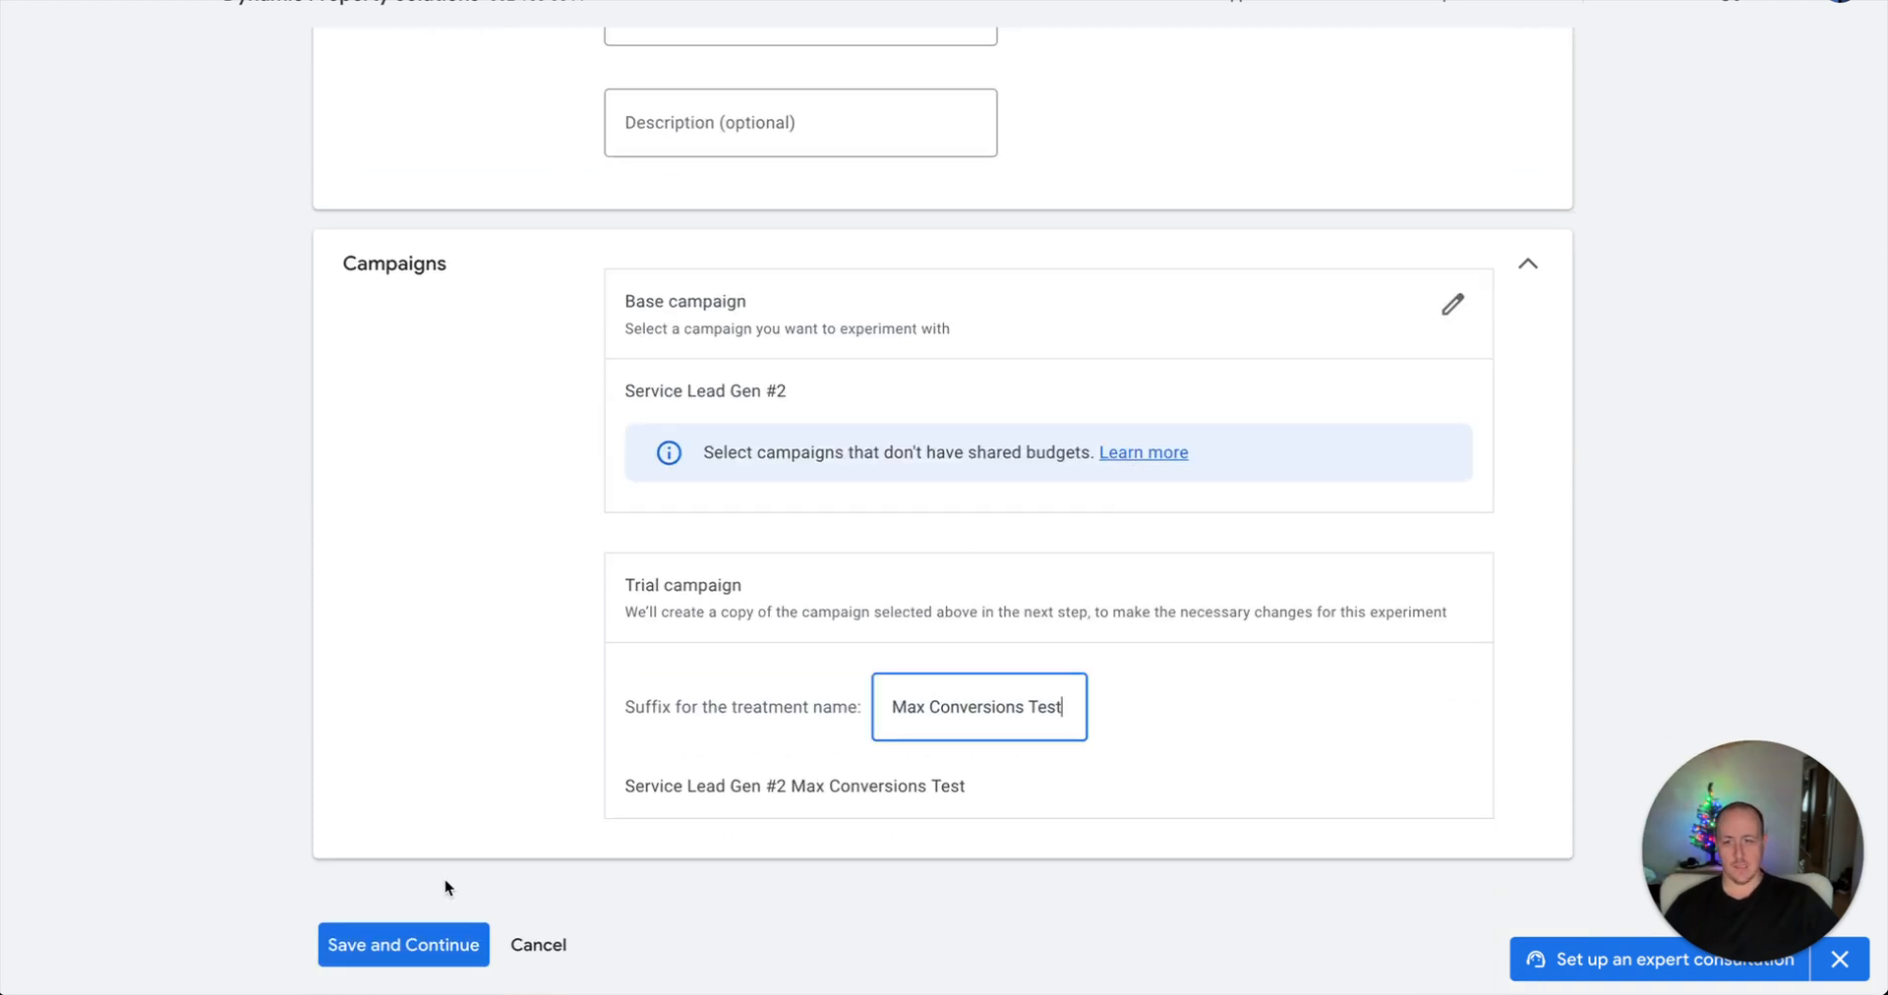
{"action": "left_click", "coordinate": [433, 942]}
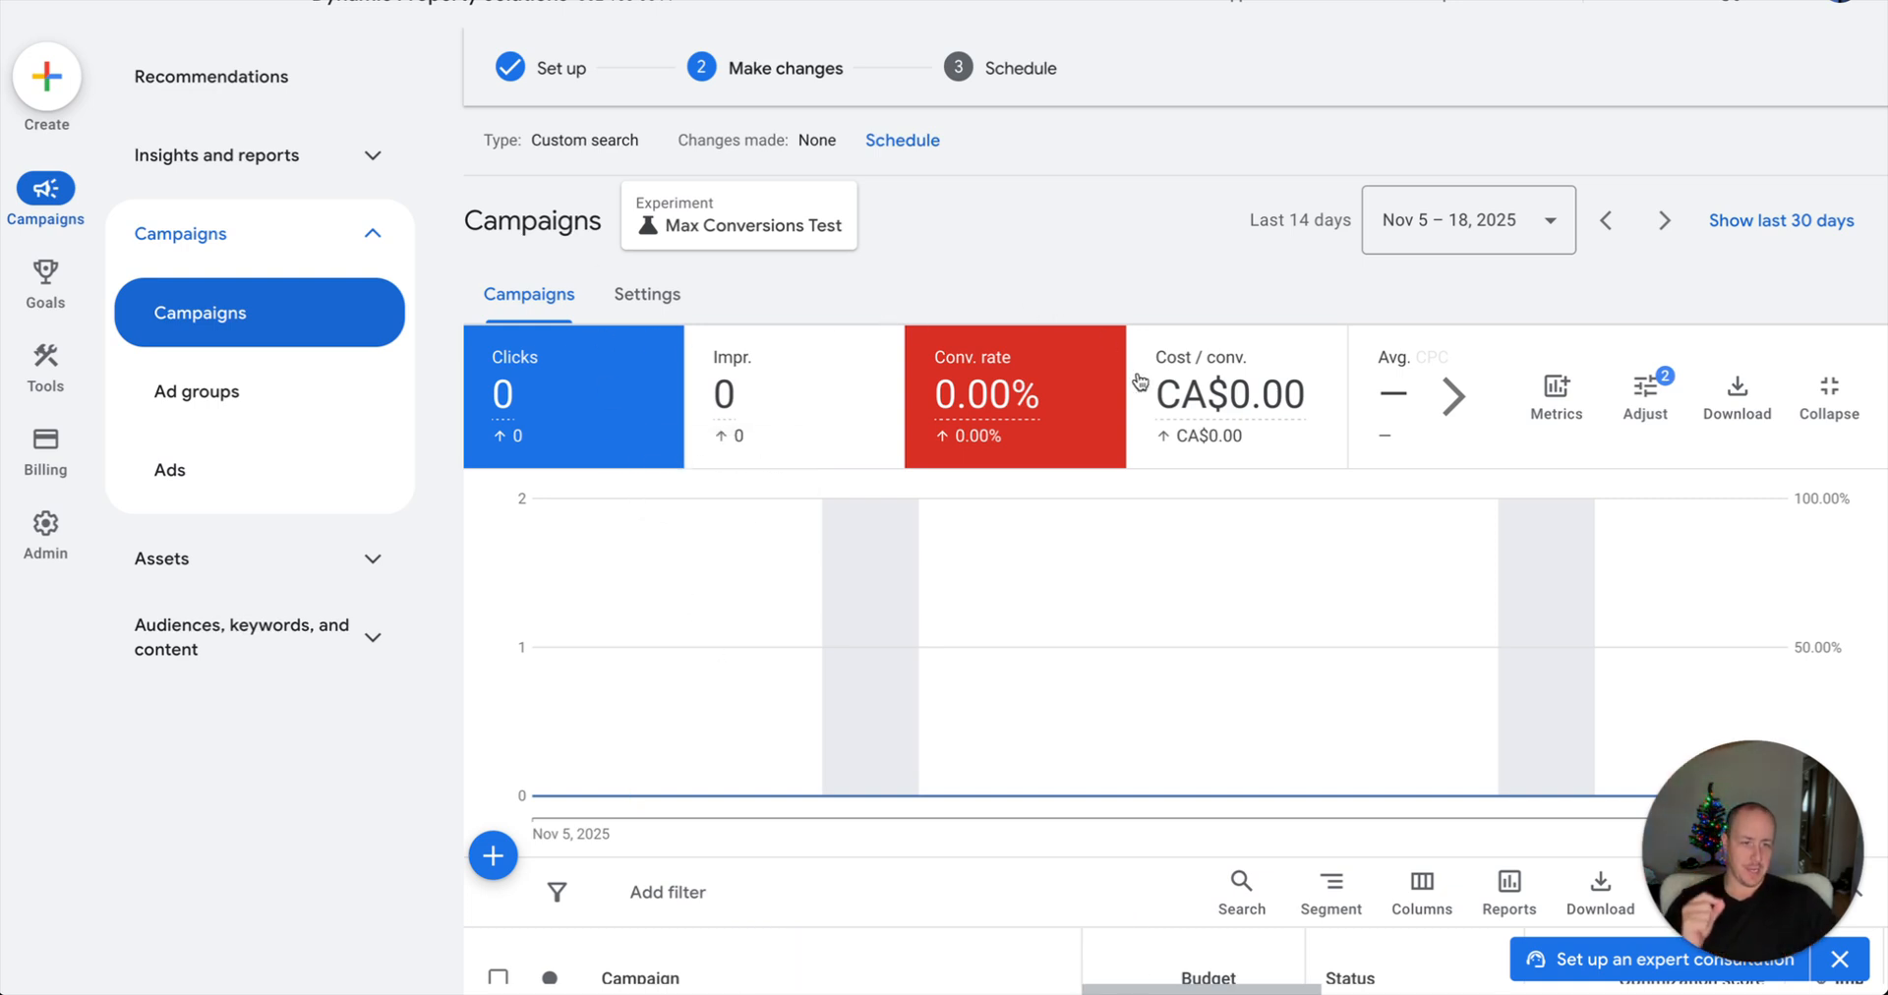
Open the settings of the trial campaign Service Lead Gen #2 Max Conversions Test.
{"action": "scroll", "coordinate": [1229, 393], "scroll_direction": "down", "scroll_amount": 5}
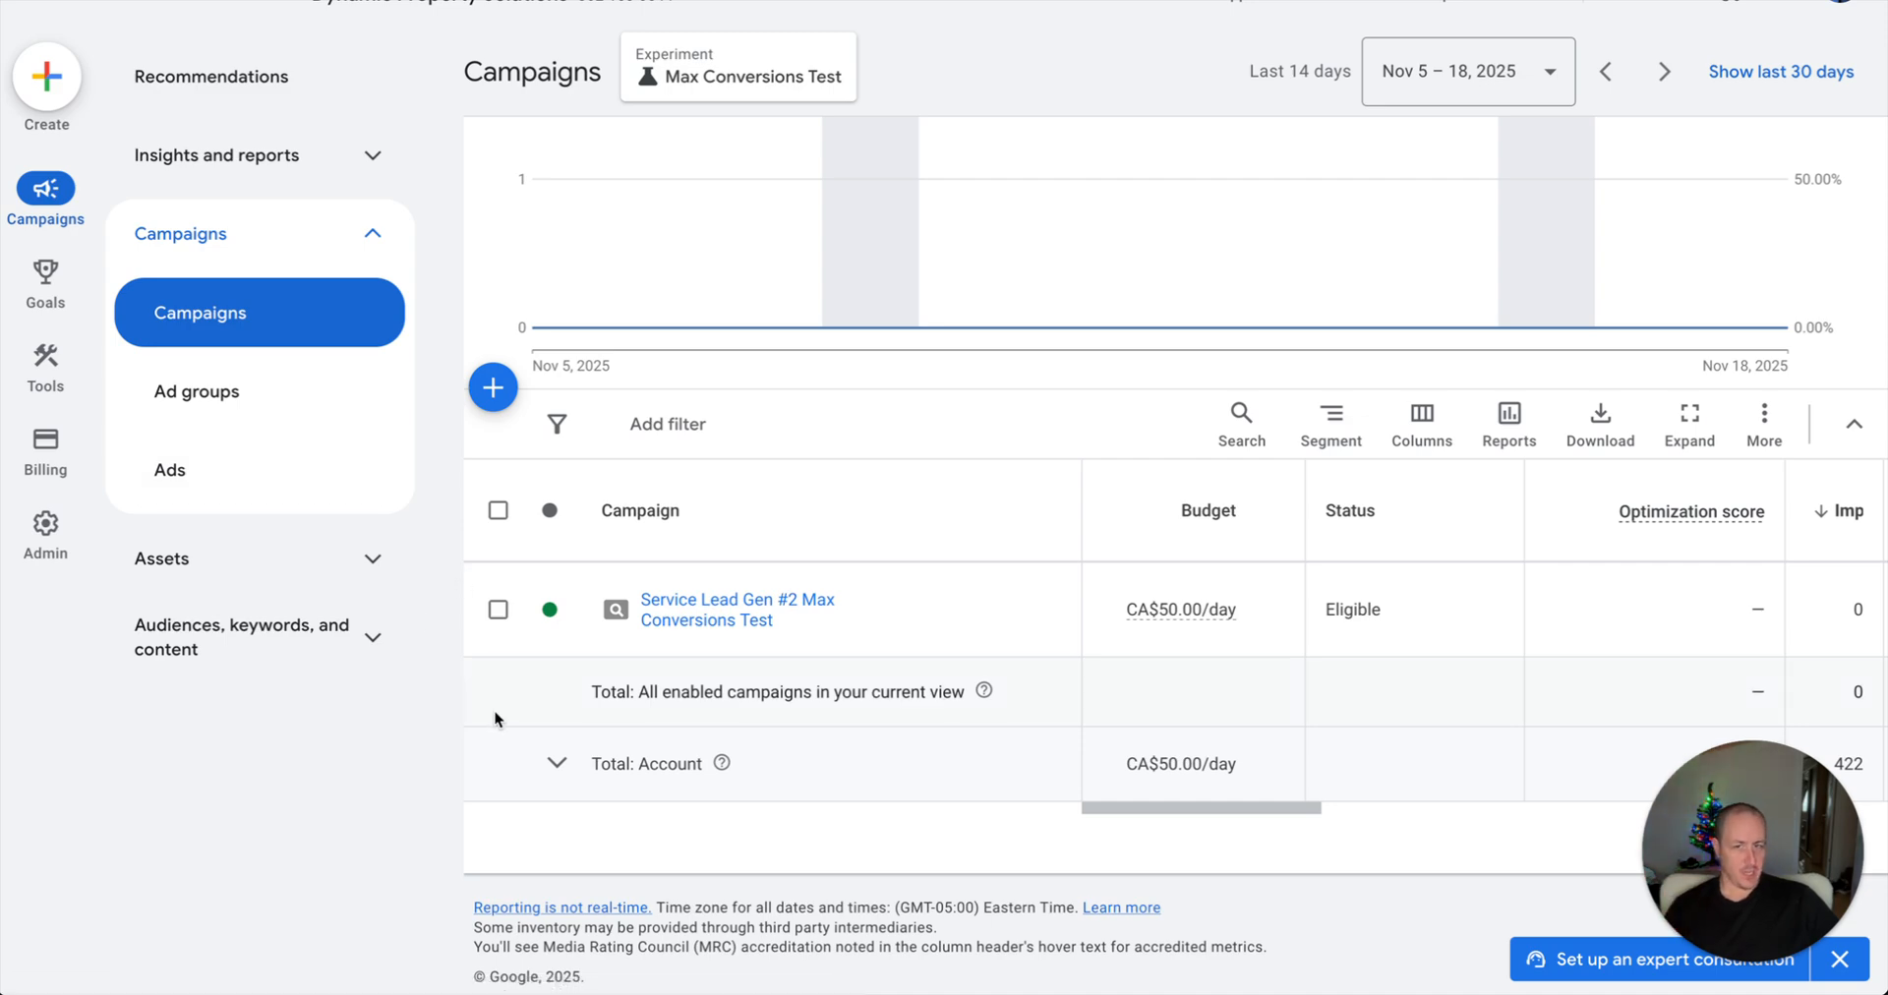
{"action": "scroll", "coordinate": [482, 649], "scroll_direction": "up", "scroll_amount": 4}
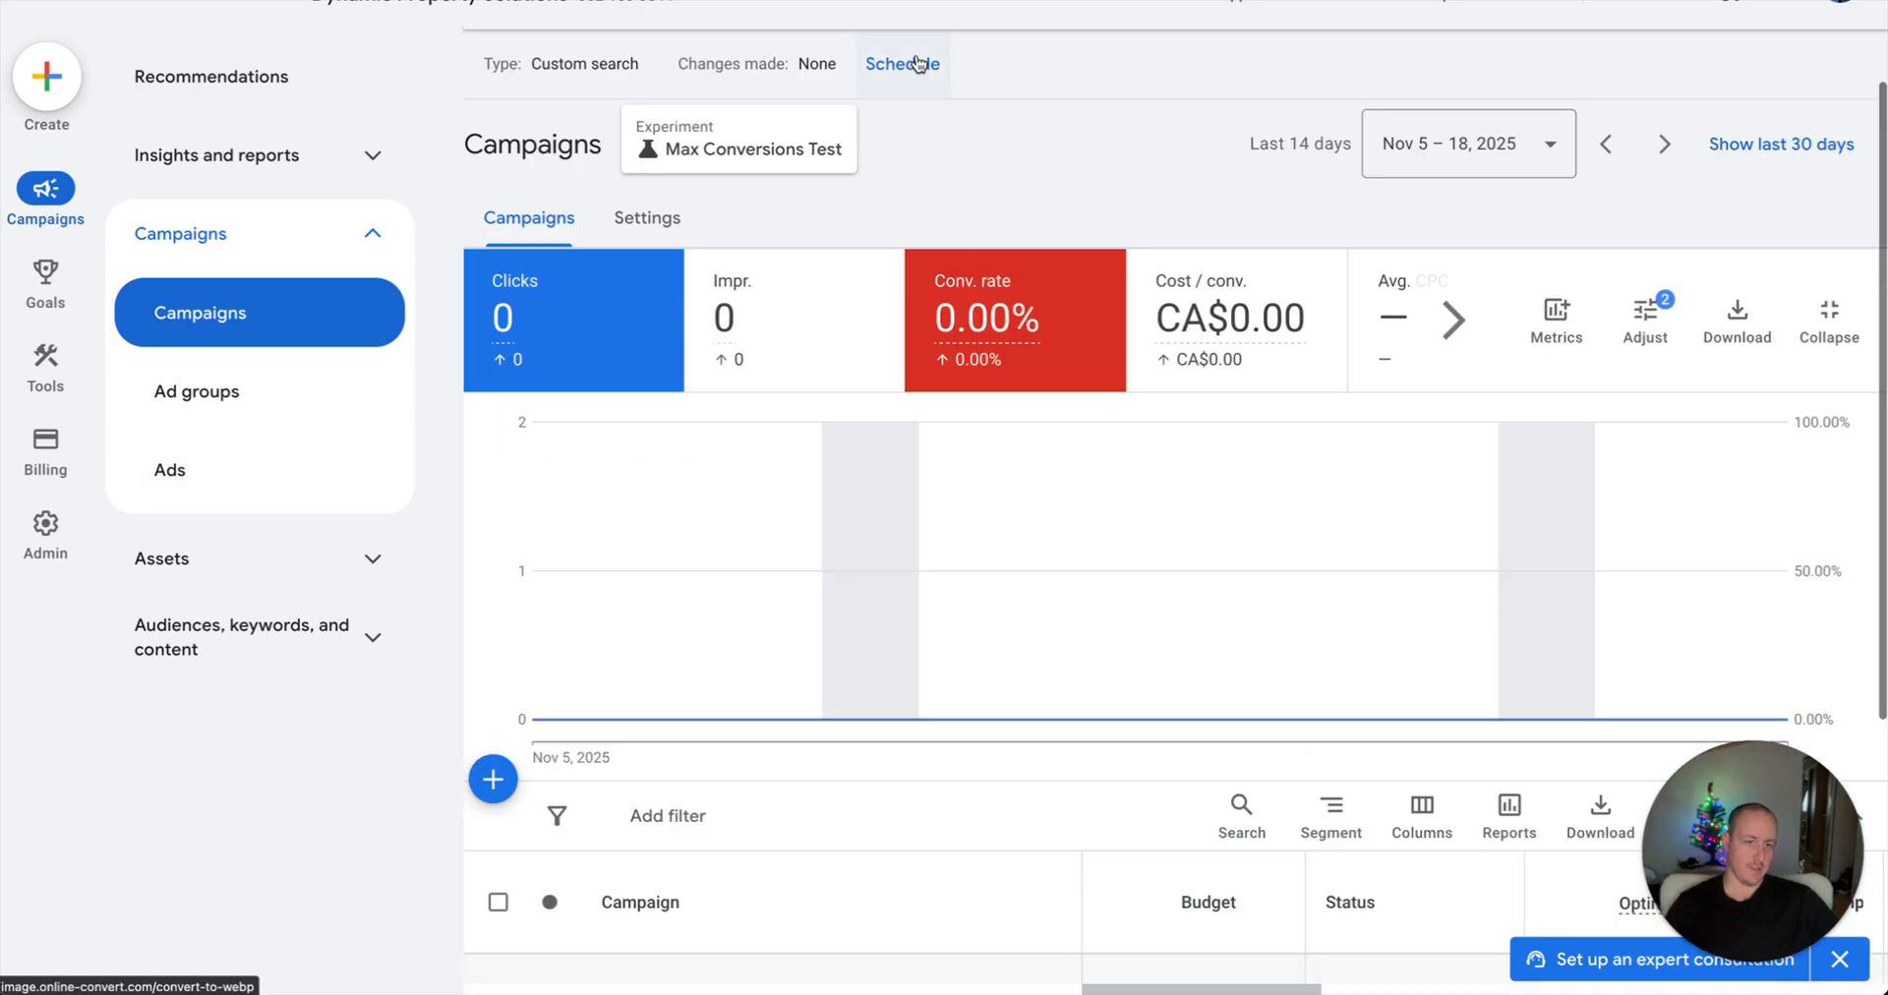
{"action": "scroll", "coordinate": [963, 191], "scroll_direction": "down", "scroll_amount": 3}
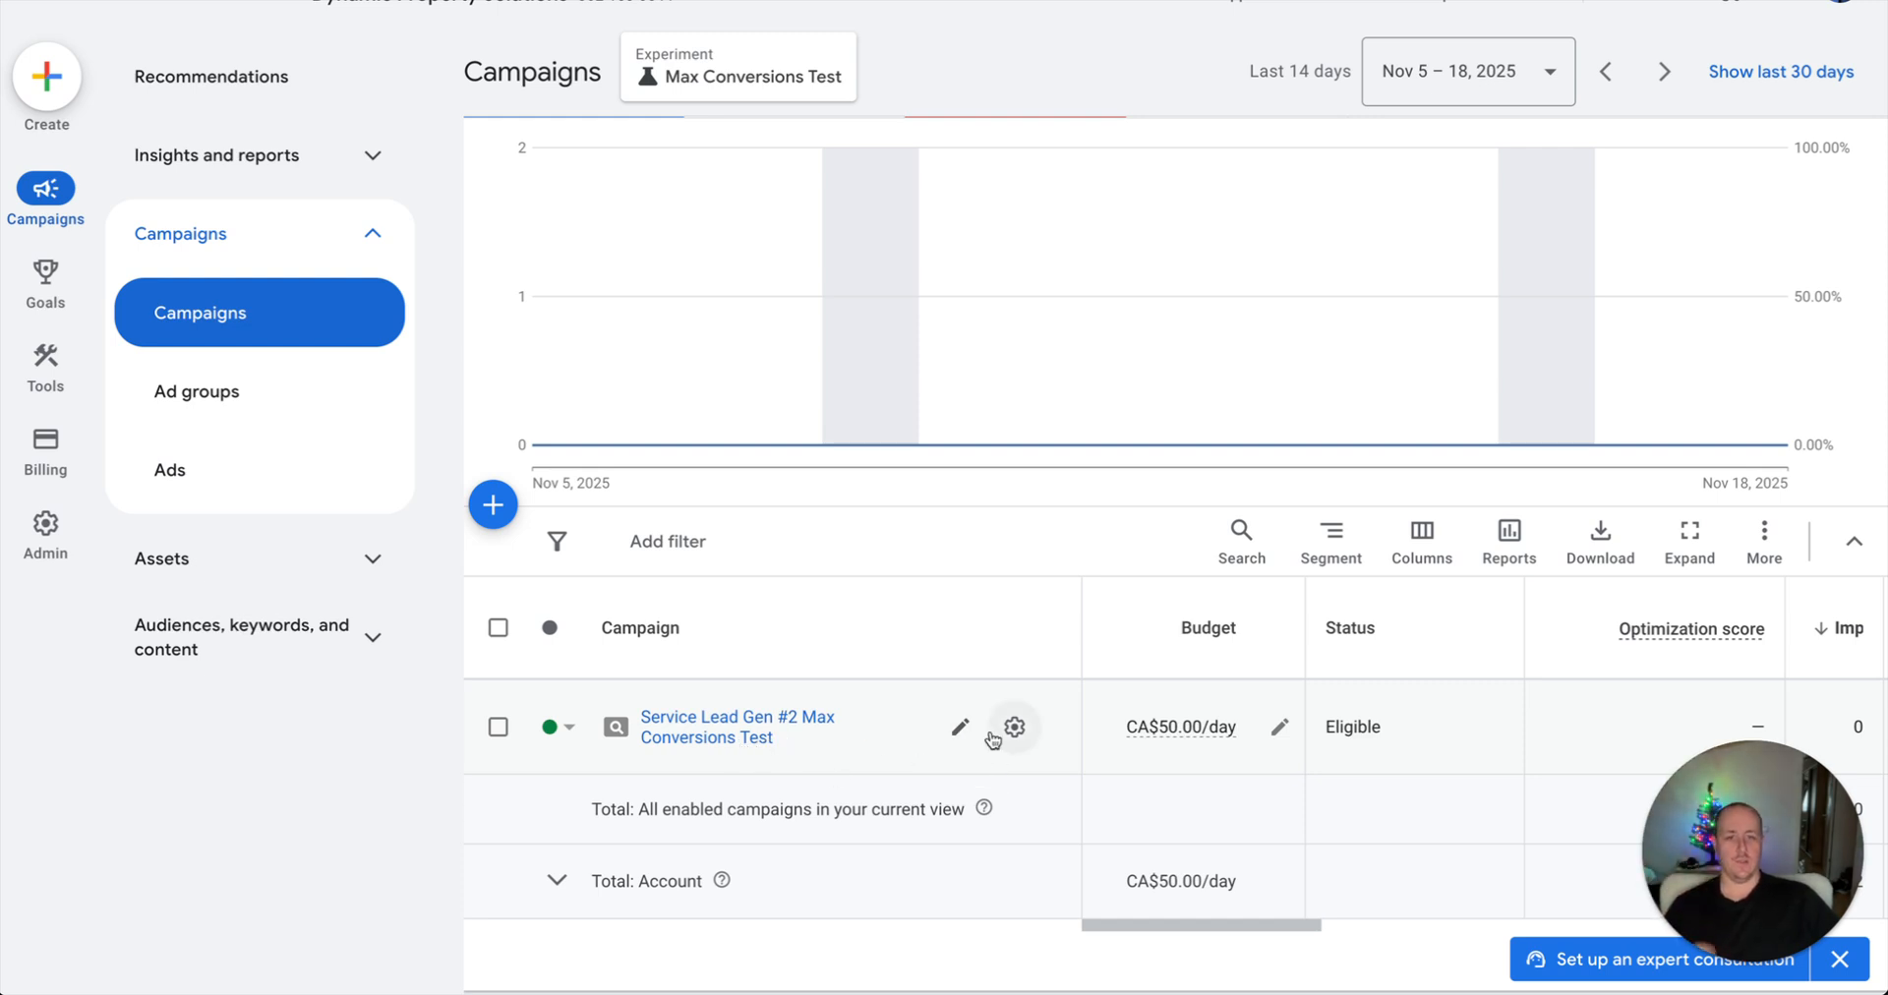
{"action": "left_click", "coordinate": [1031, 738]}
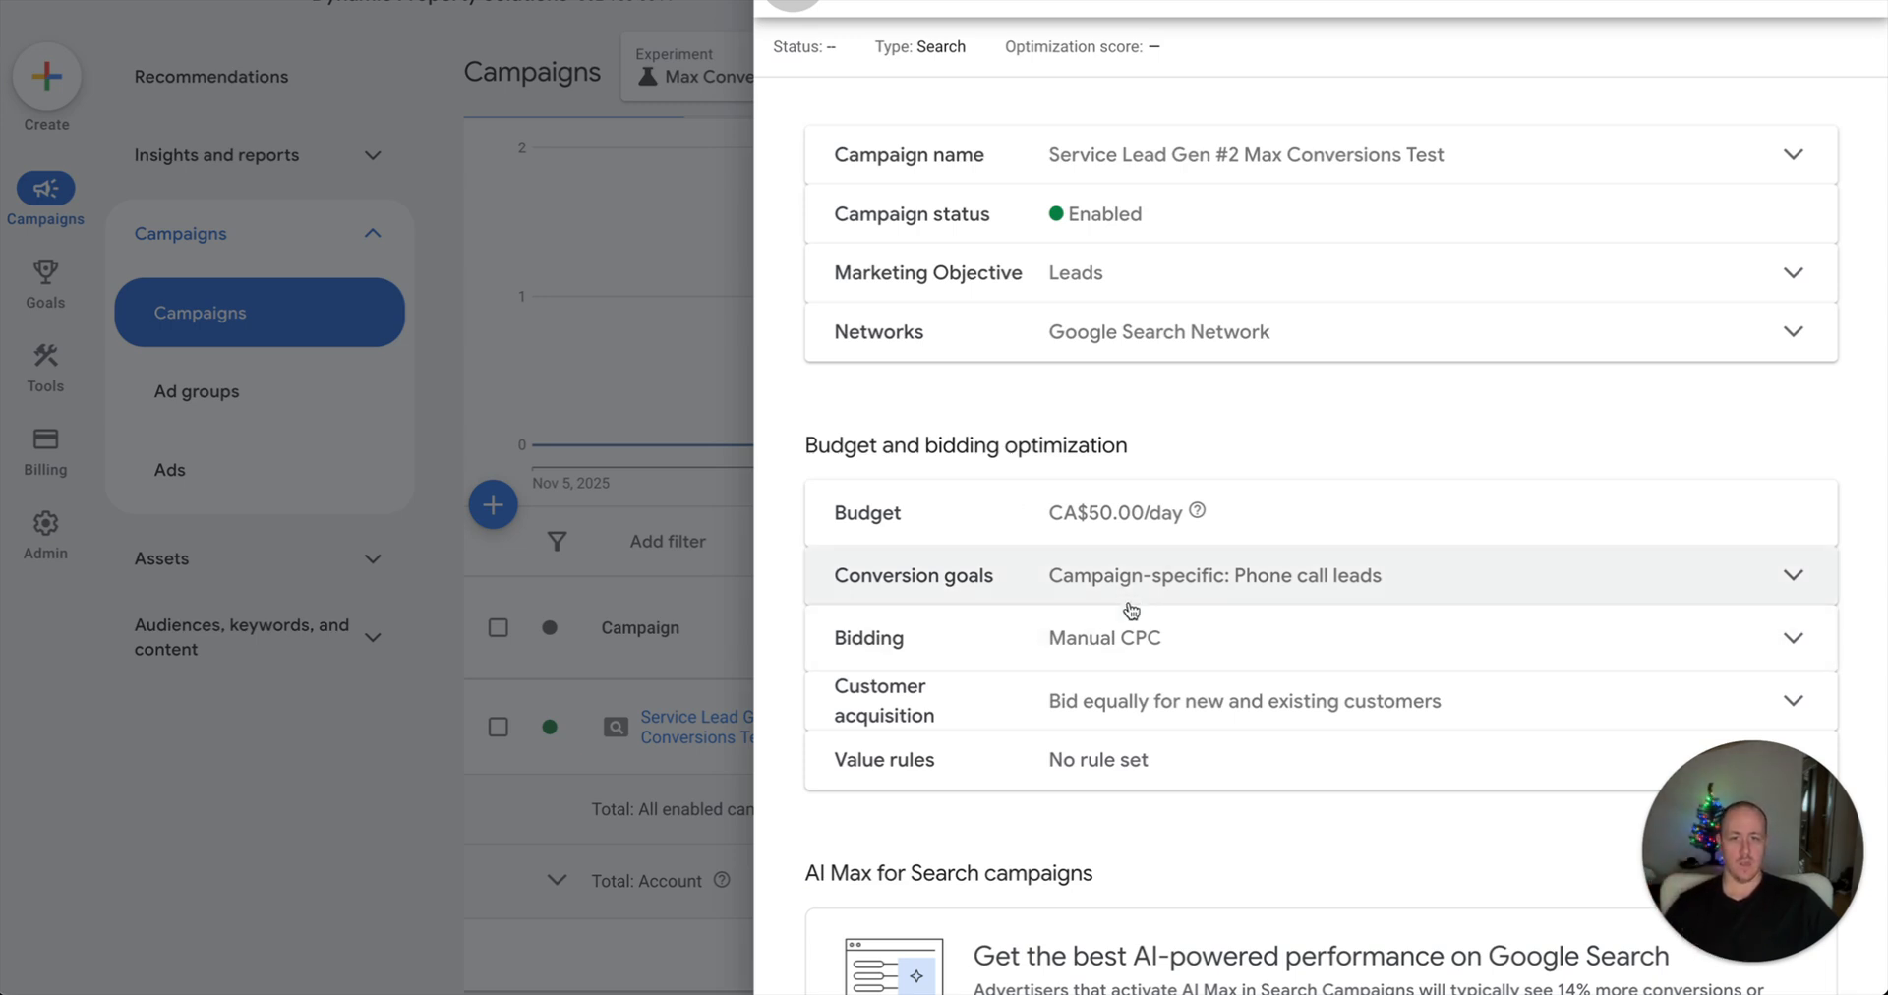
Change the trial campaign's bidding strategy to Maximize conversions and enable the optional target cost per action.
{"action": "scroll", "coordinate": [1127, 543], "scroll_direction": "down", "scroll_amount": 3}
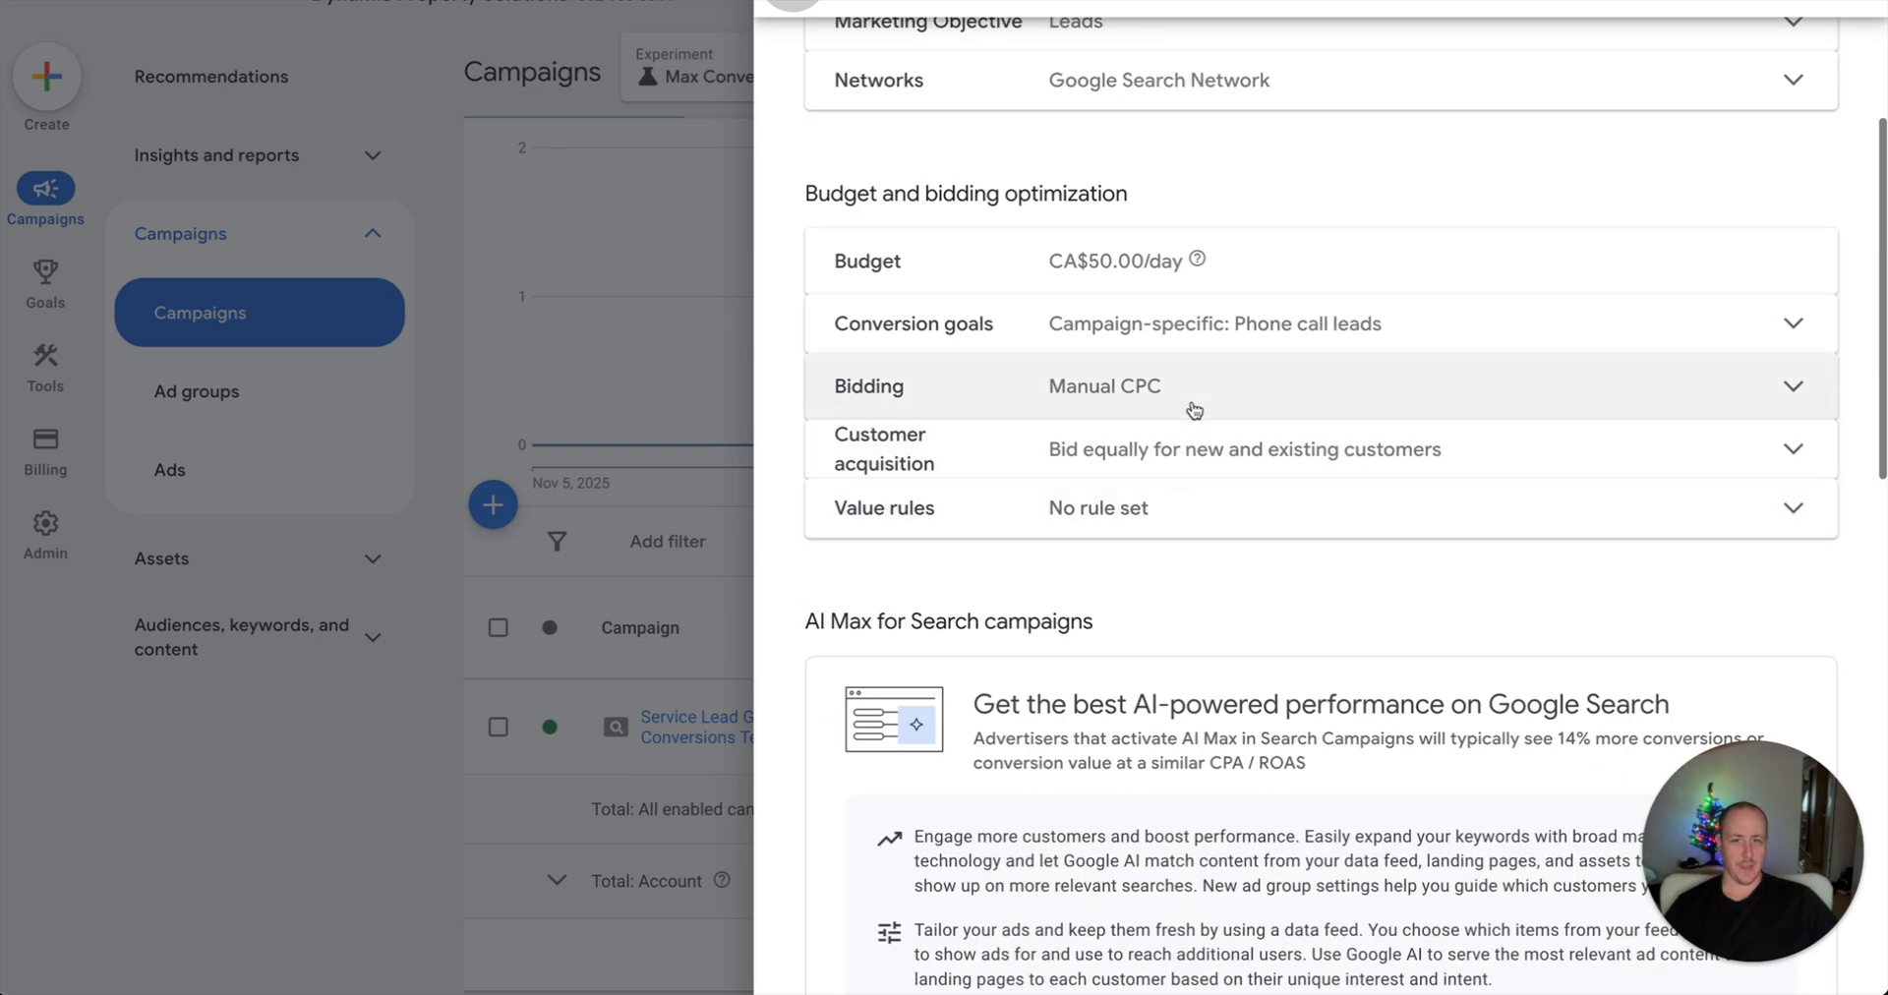
{"action": "left_click", "coordinate": [1262, 398]}
{"action": "left_click", "coordinate": [1140, 449]}
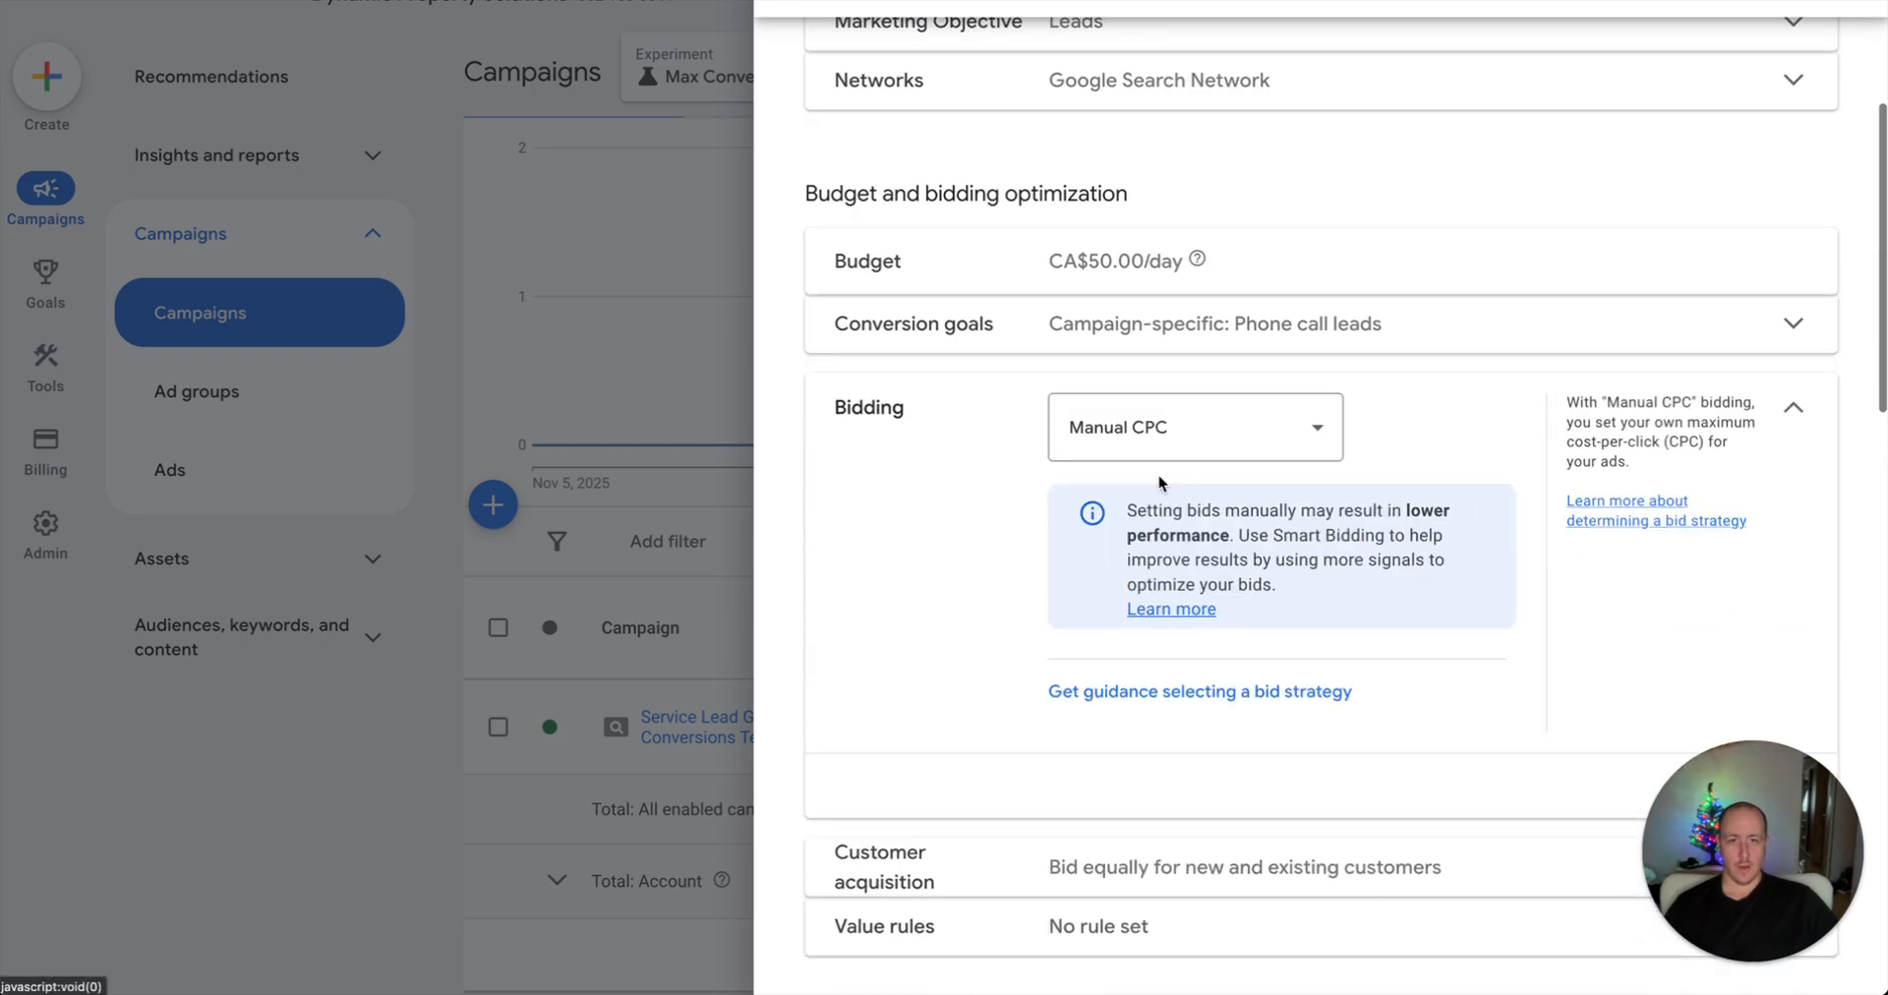
{"action": "left_click", "coordinate": [1170, 423]}
{"action": "left_click", "coordinate": [1126, 571]}
{"action": "left_click", "coordinate": [1156, 532]}
{"action": "scroll", "coordinate": [1157, 532], "scroll_direction": "down", "scroll_amount": 1}
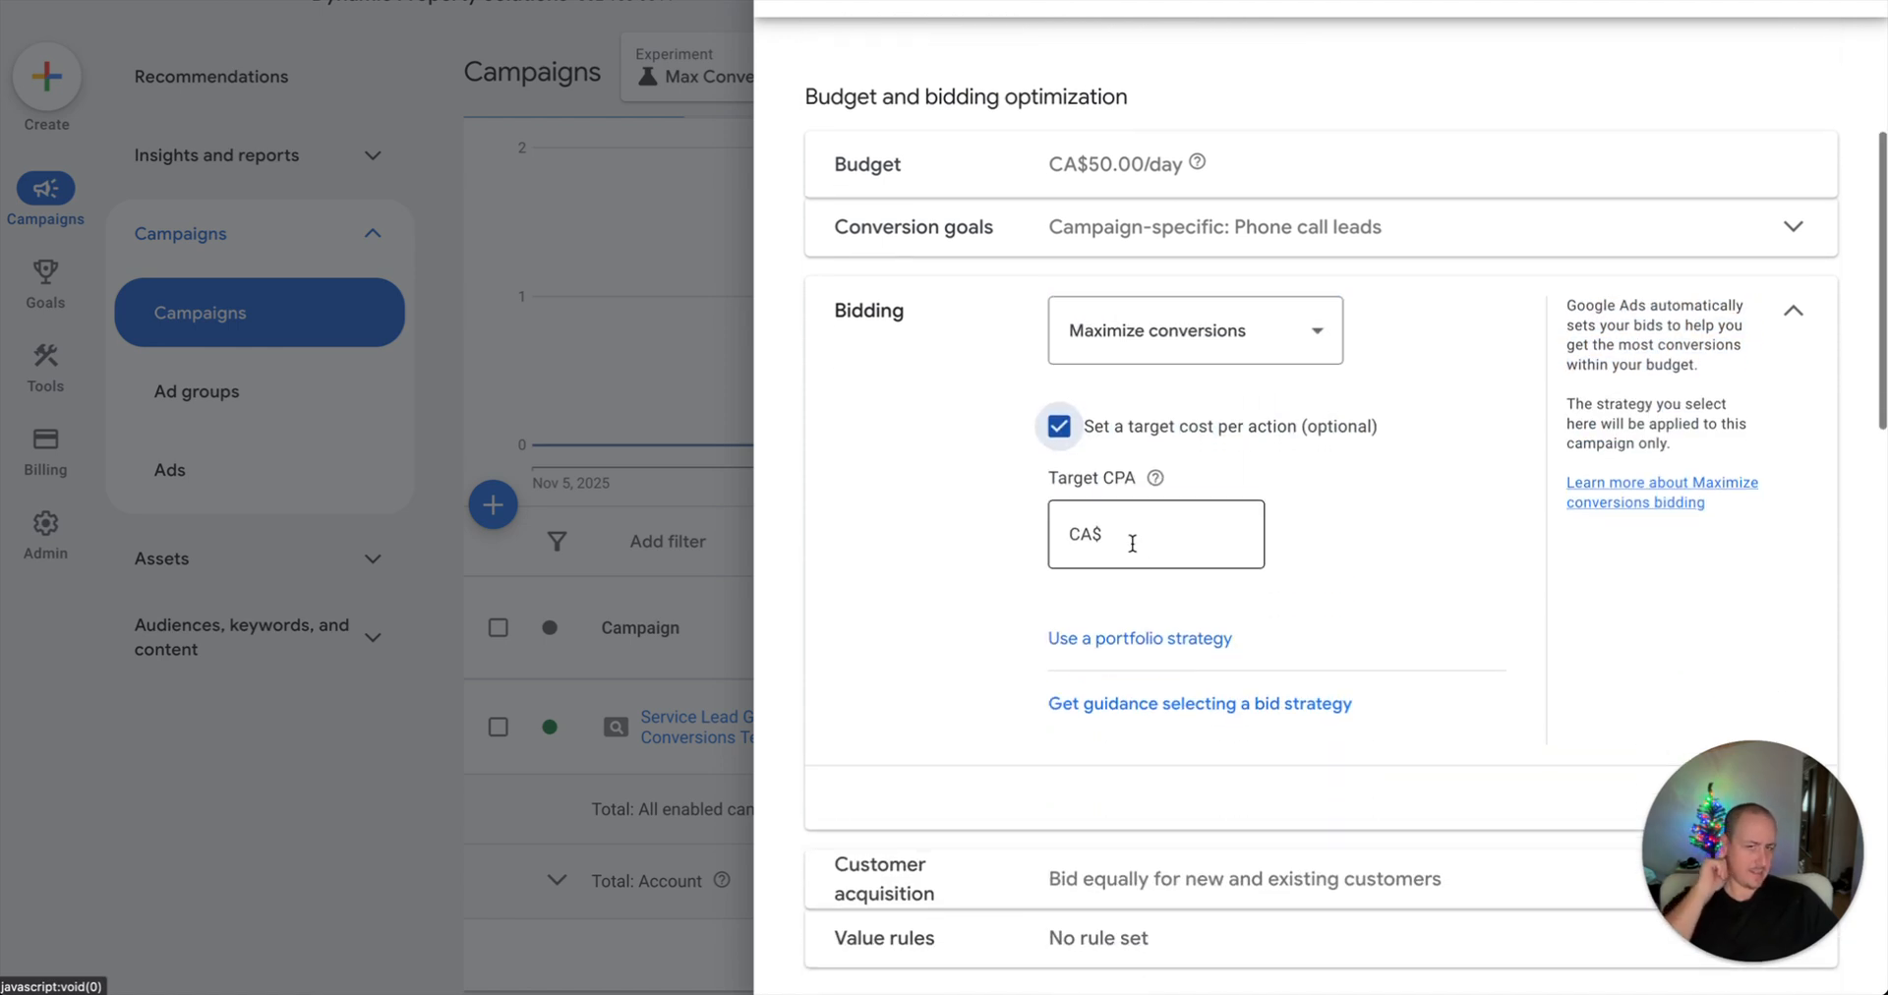
Set the target CPA to CA$35, save the bidding change and close the trial campaign's settings.
{"action": "left_click", "coordinate": [1133, 543]}
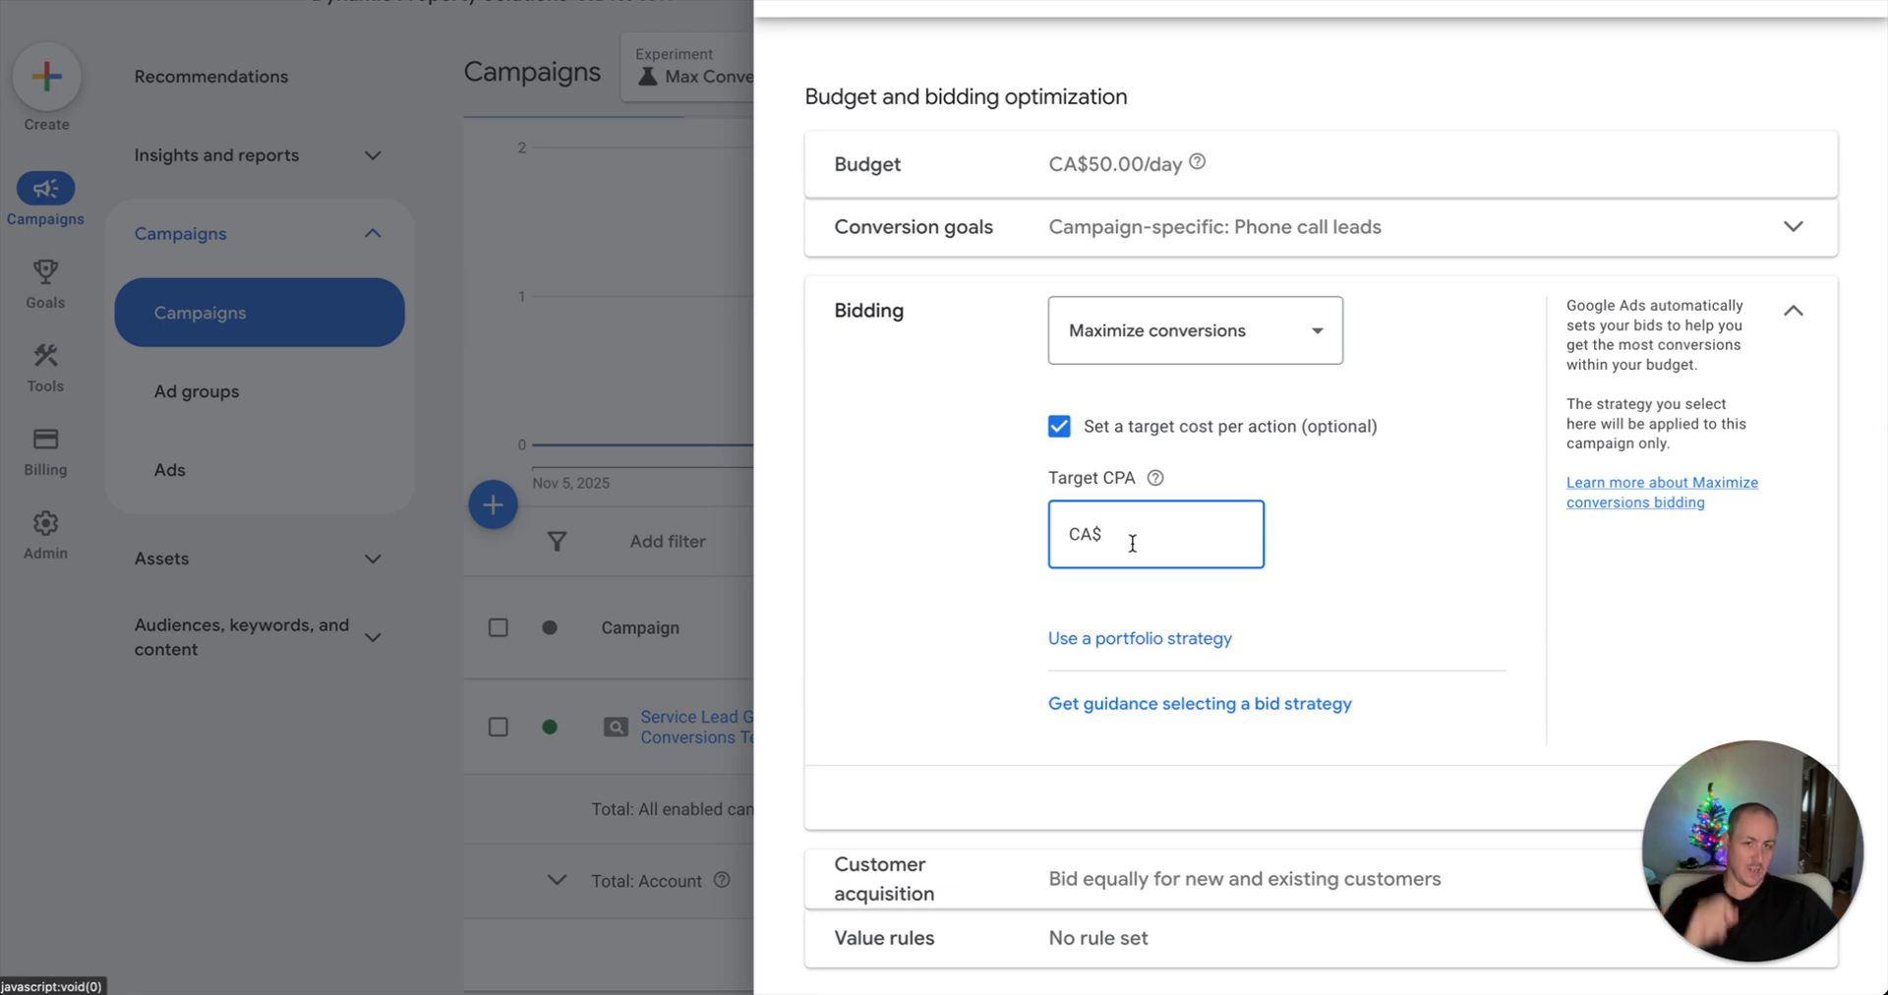
{"action": "type", "text": "35"}
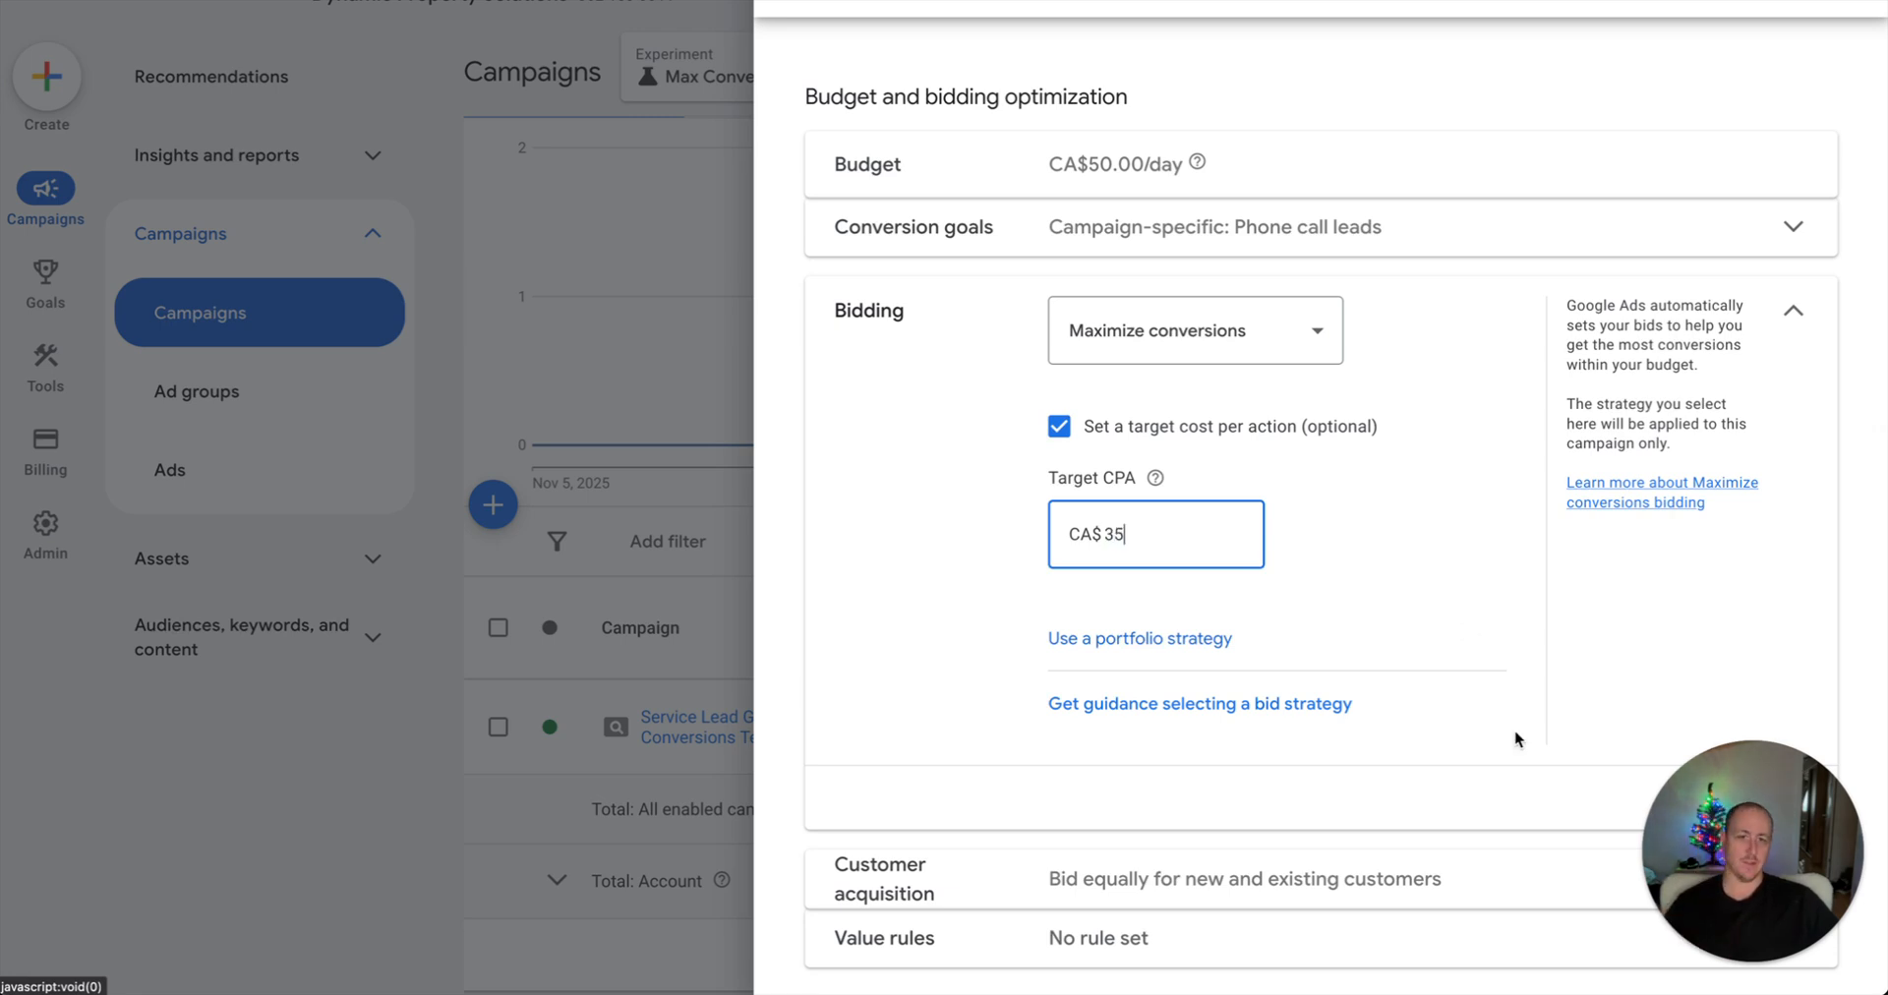
{"action": "left_click_drag", "start_coordinate": [1662, 860], "coordinate": [1392, 839]}
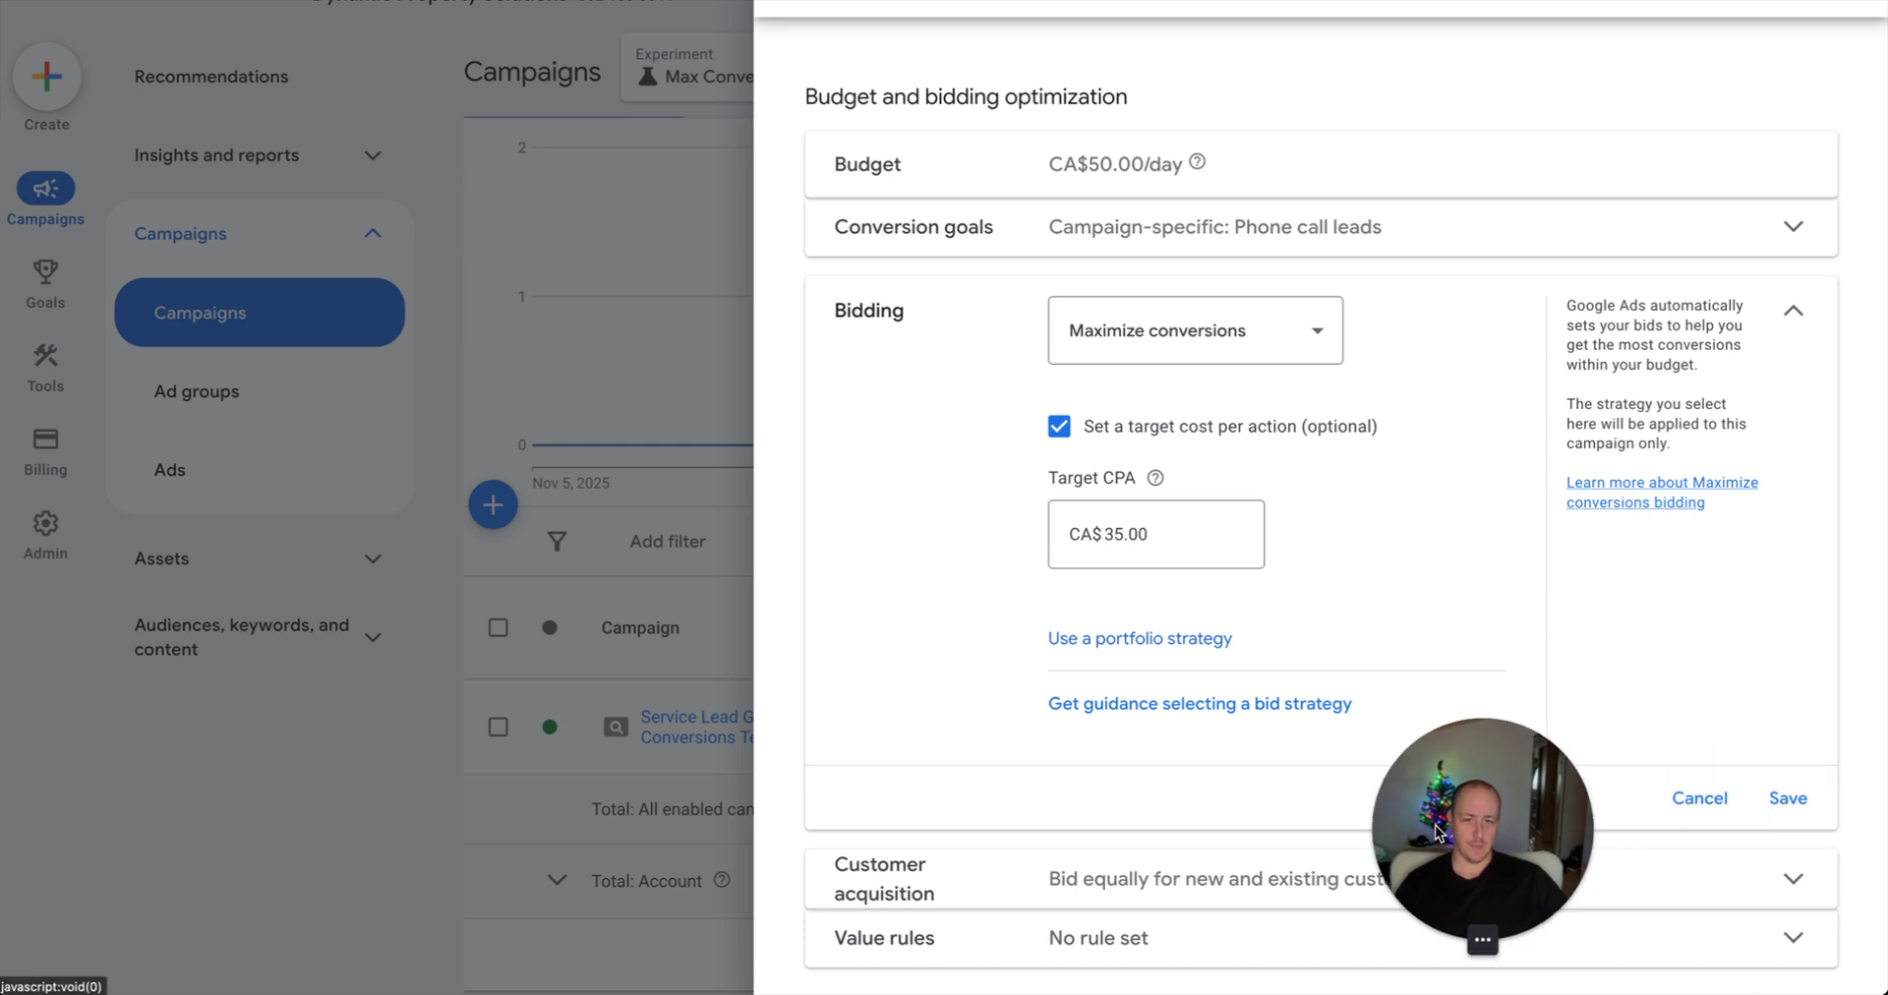
{"action": "left_click", "coordinate": [1788, 798]}
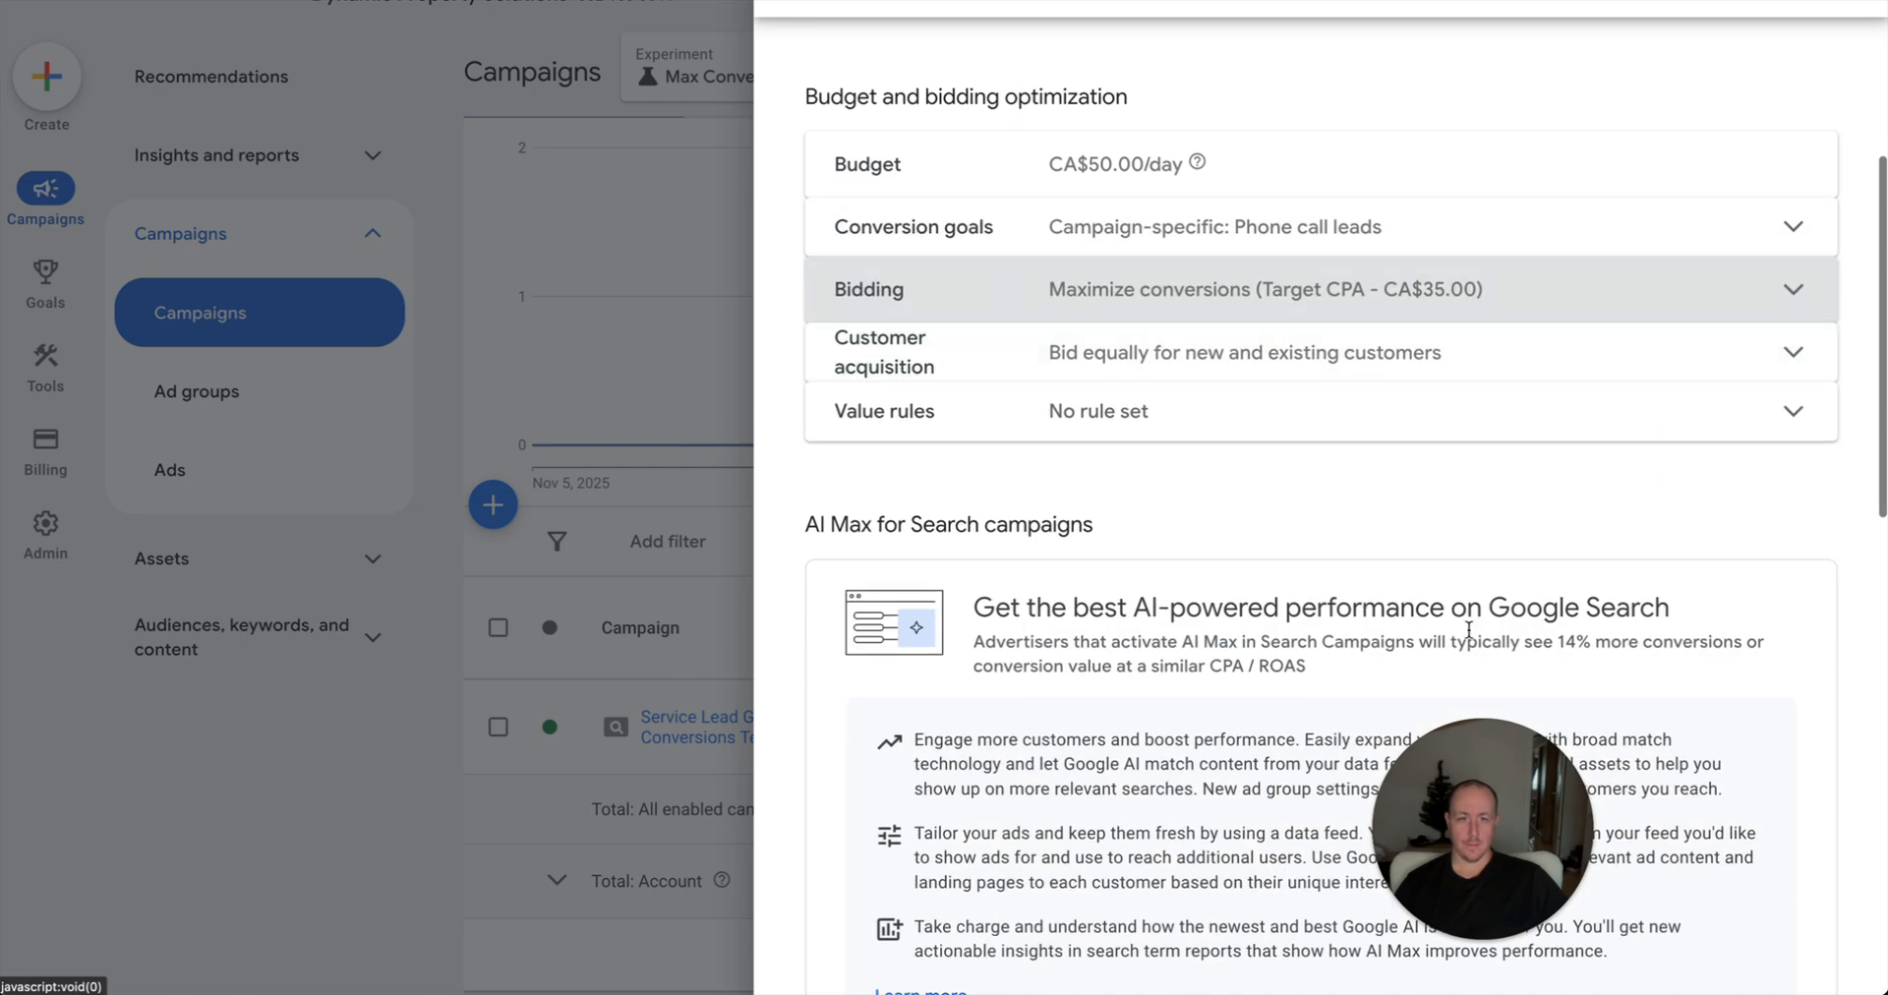
{"action": "left_click", "coordinate": [791, 3]}
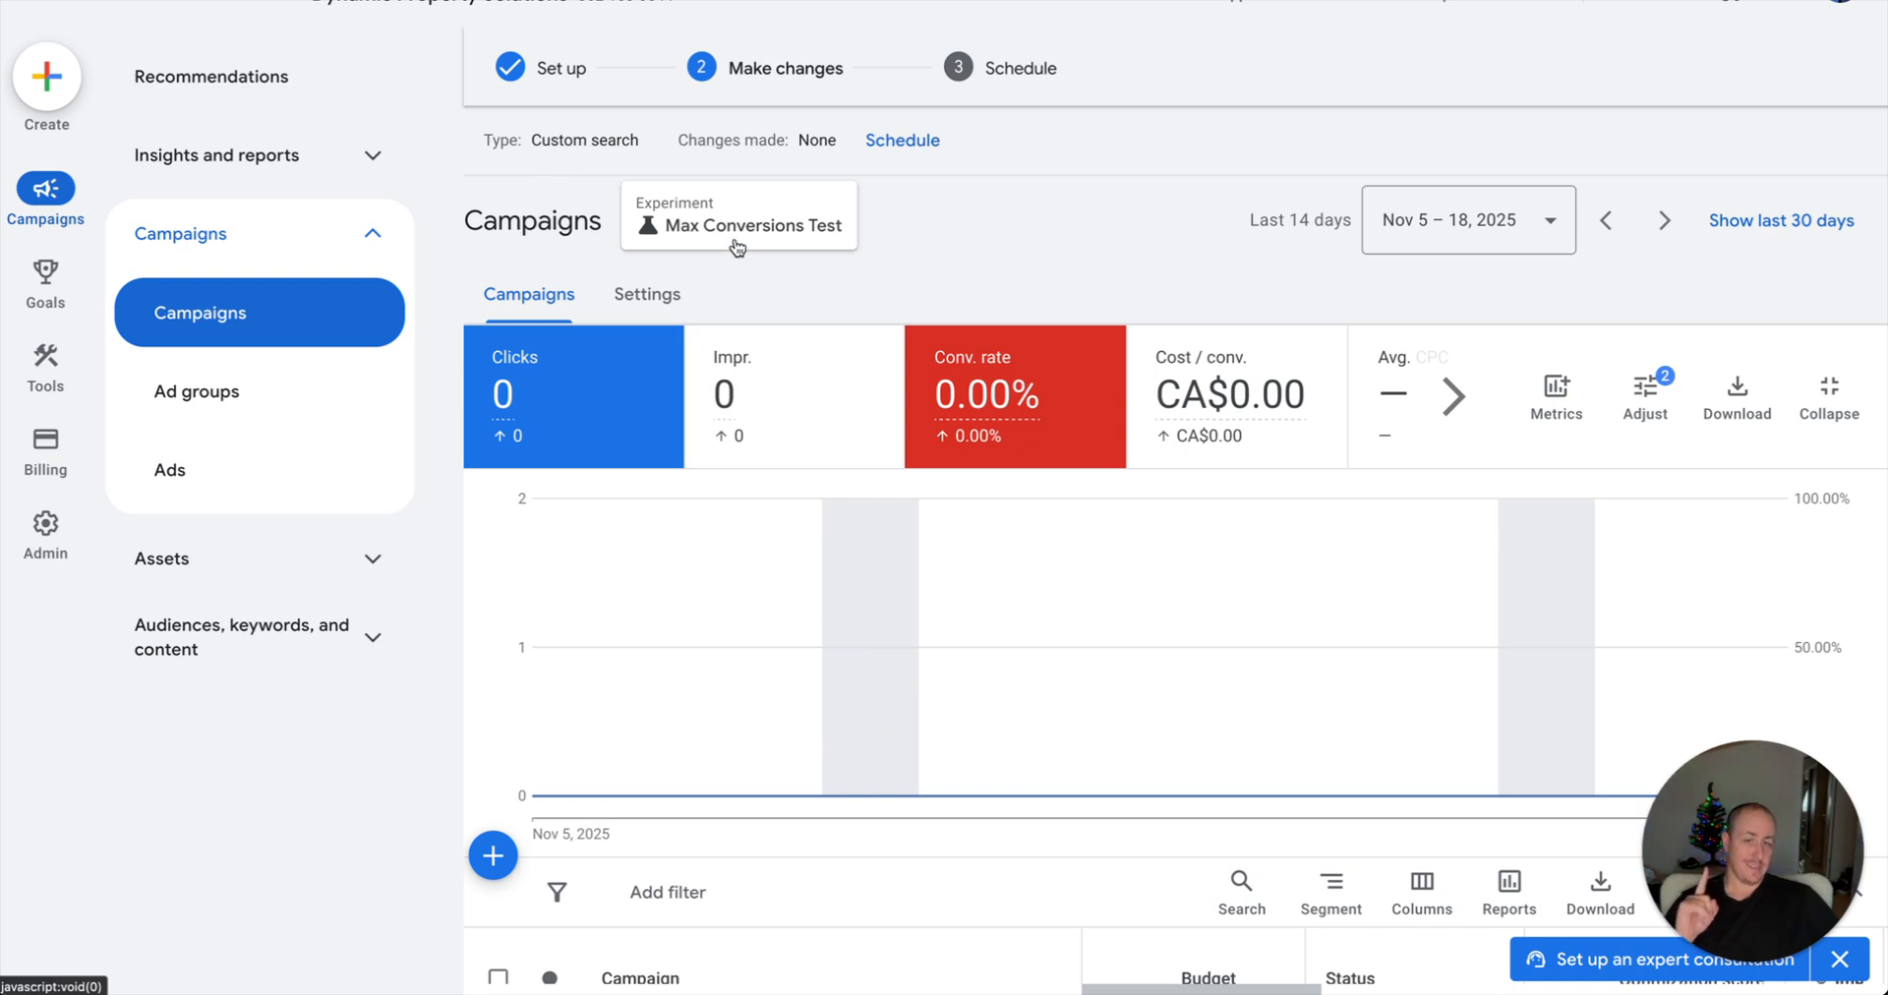
Open the experiment's schedule settings and set the first experiment goal to Cost per conversion: Decrease.
{"action": "left_click", "coordinate": [901, 141]}
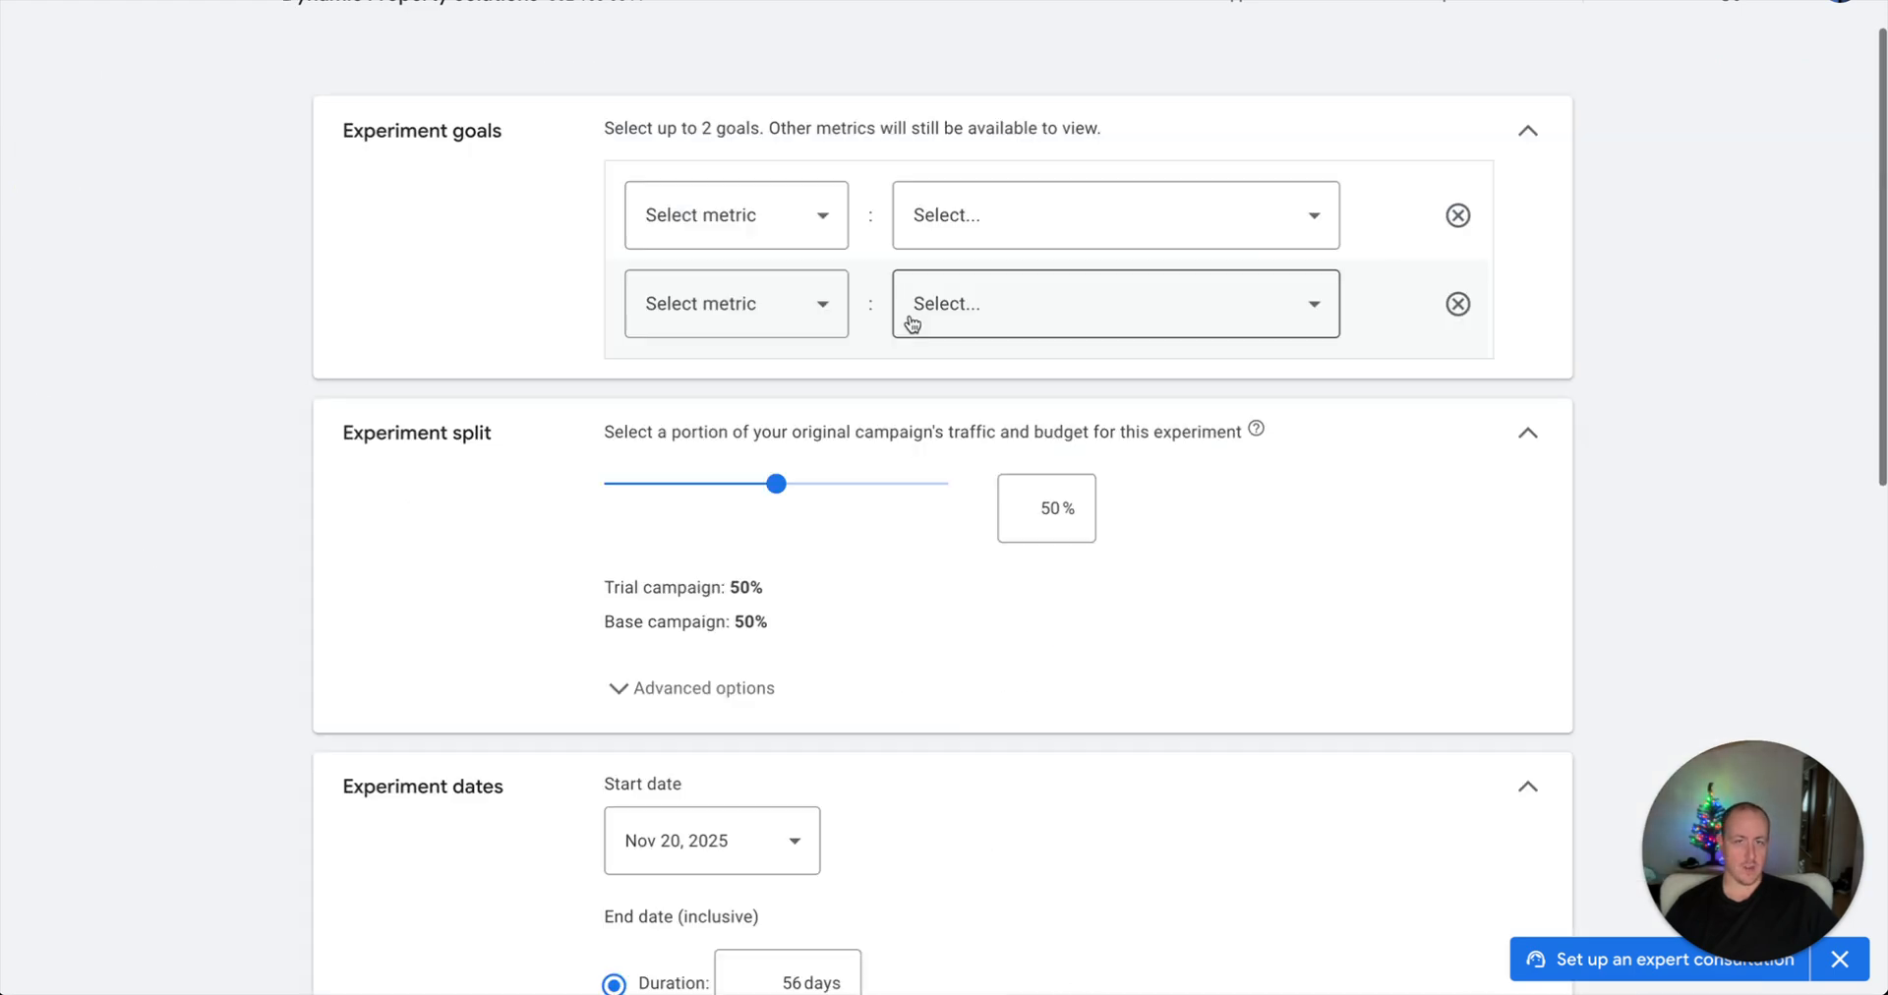
{"action": "left_click", "coordinate": [779, 224]}
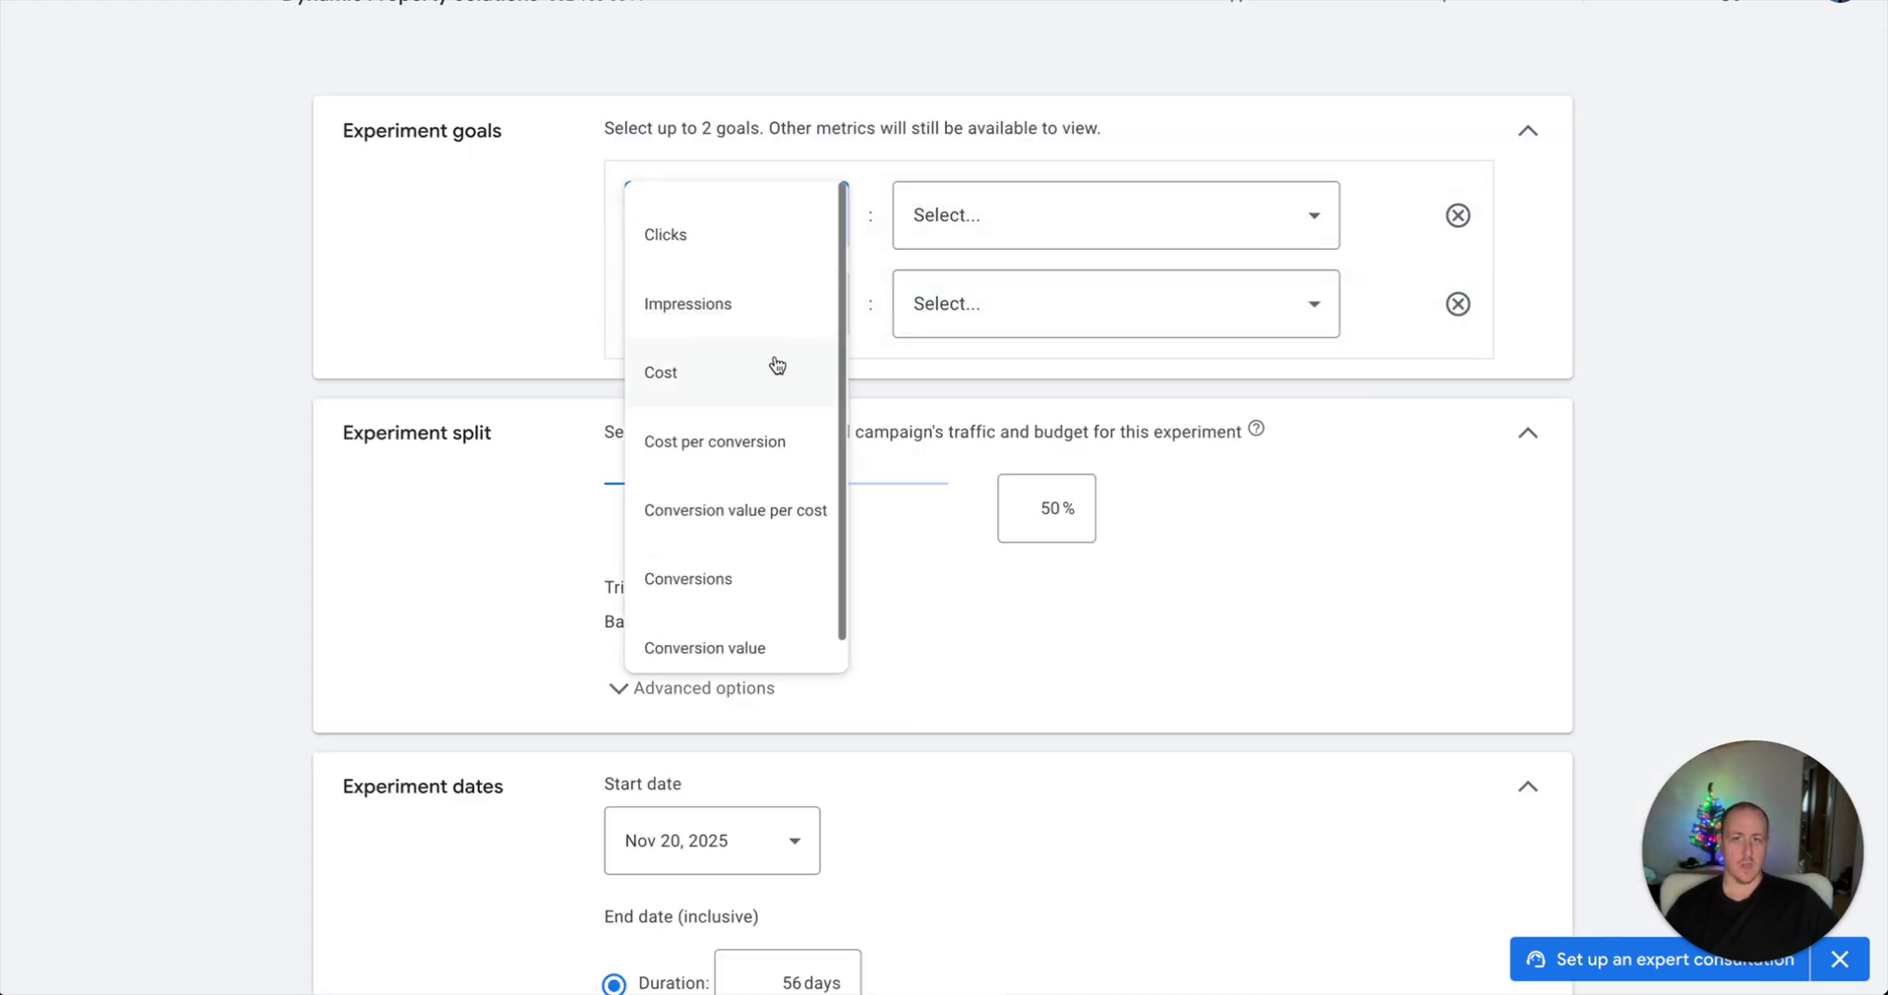
{"action": "left_click", "coordinate": [771, 448]}
{"action": "left_click", "coordinate": [991, 244]}
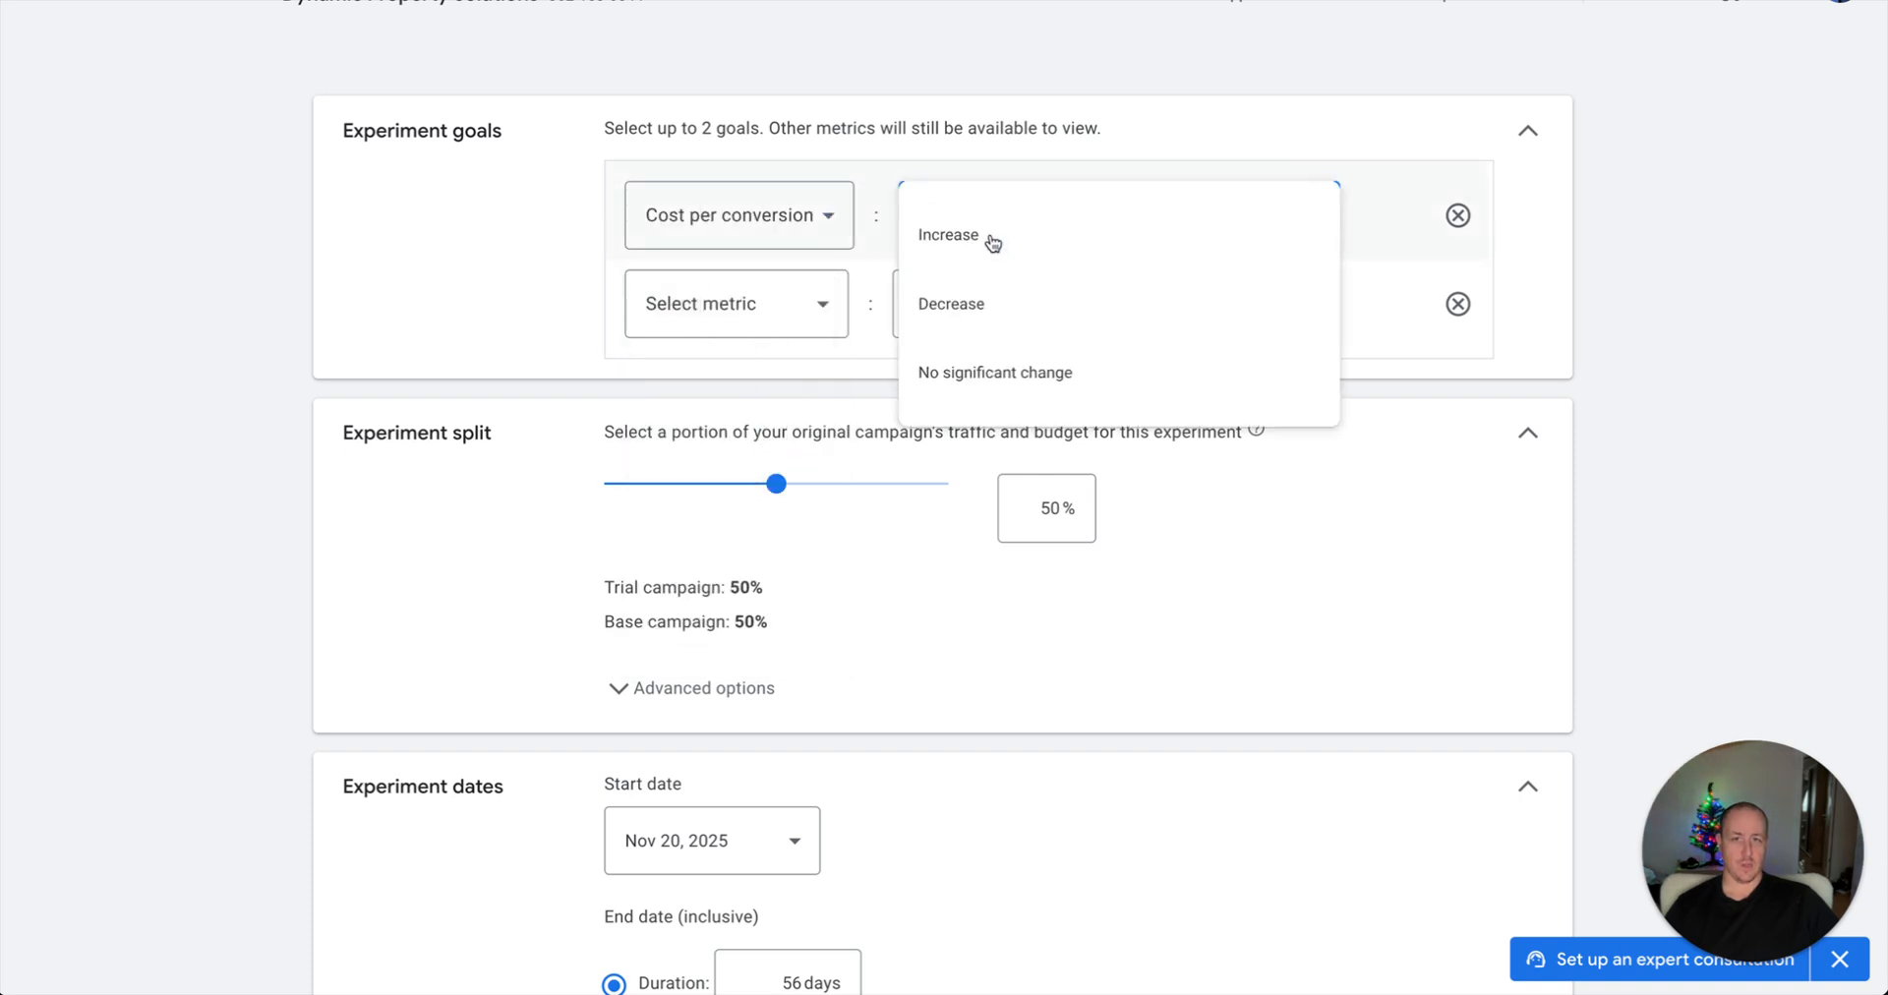
{"action": "left_click", "coordinate": [999, 304]}
Set the second experiment goal to Conversions: Increase.
{"action": "left_click", "coordinate": [773, 297]}
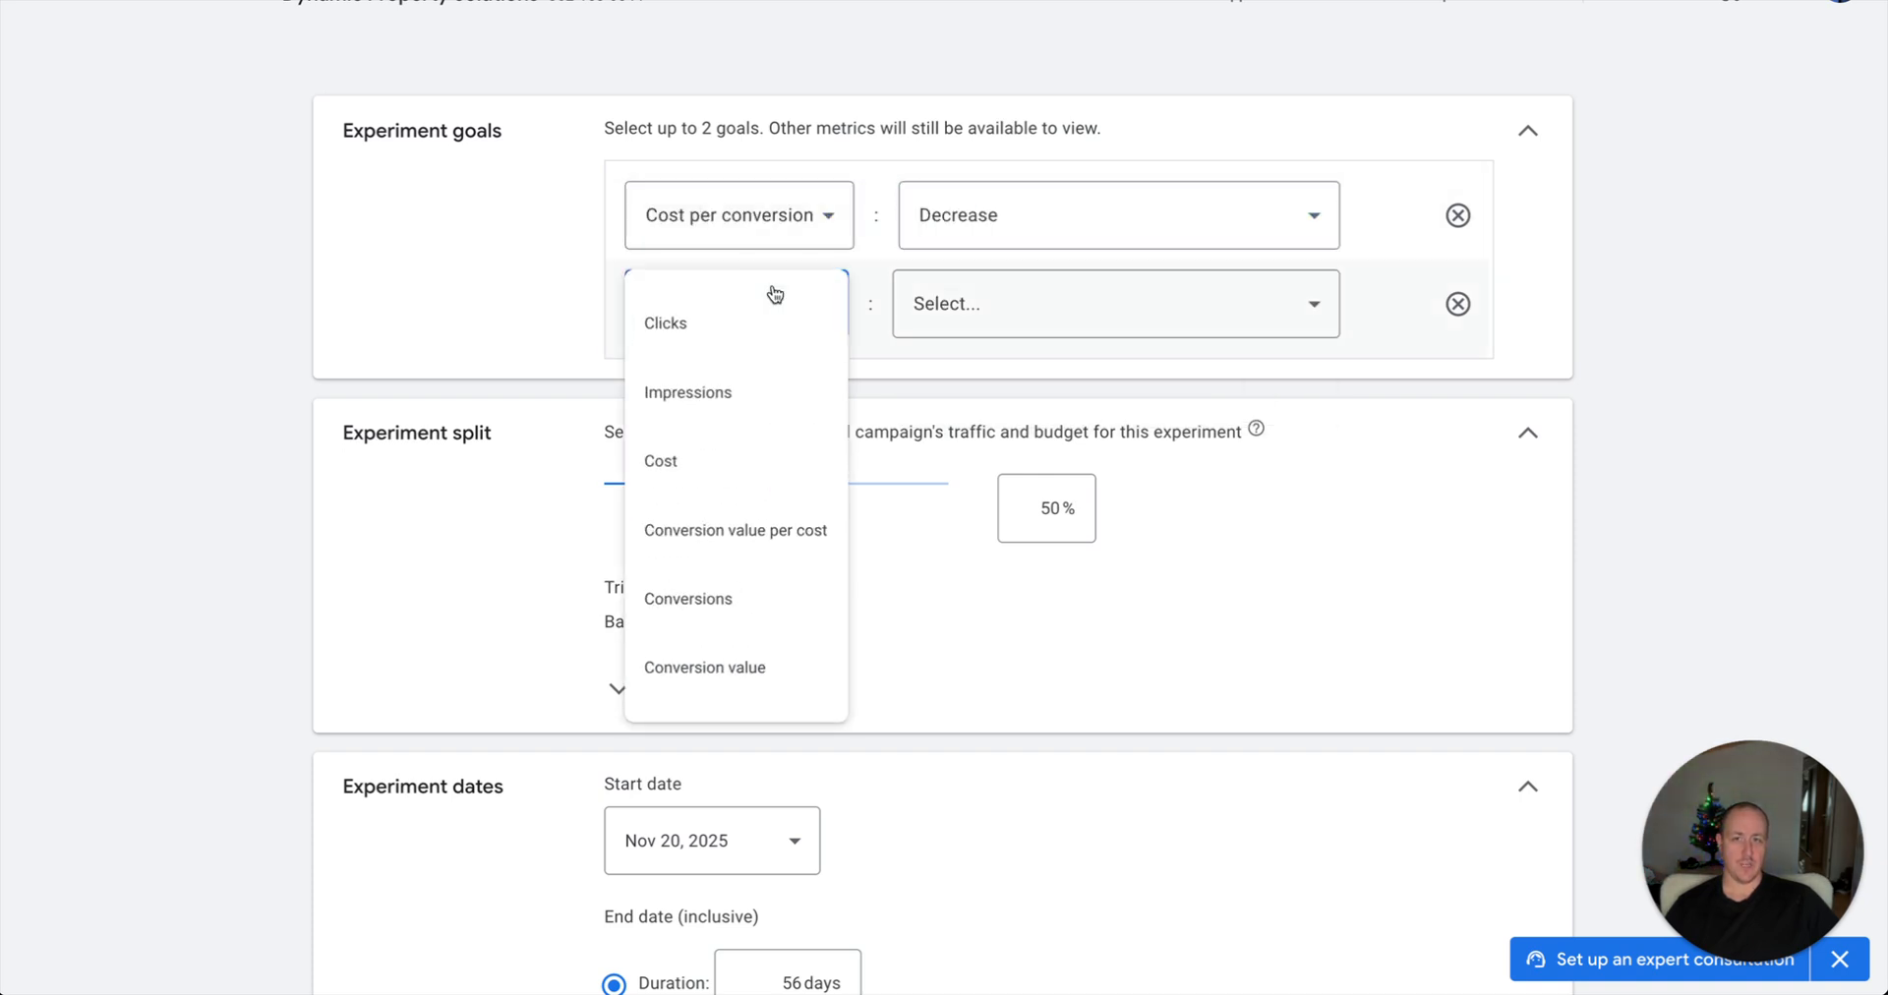
{"action": "left_click", "coordinate": [755, 622]}
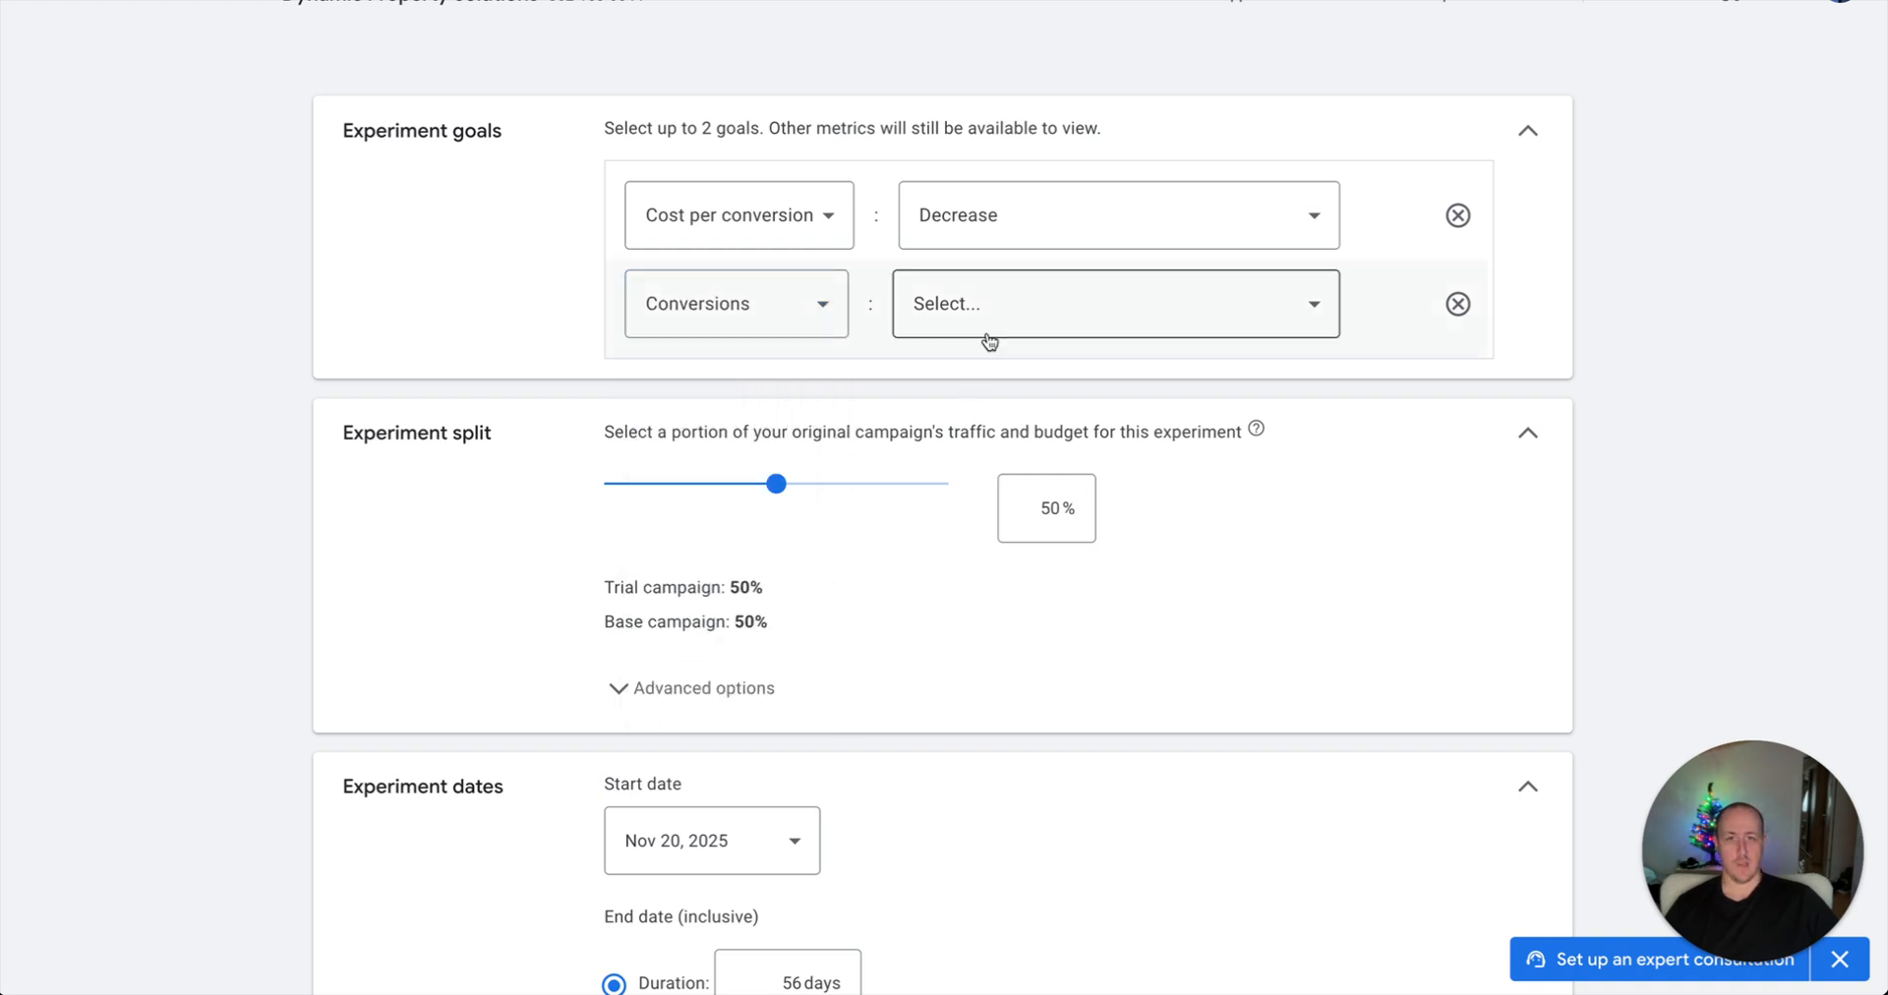
{"action": "left_click", "coordinate": [987, 332]}
{"action": "left_click", "coordinate": [983, 332]}
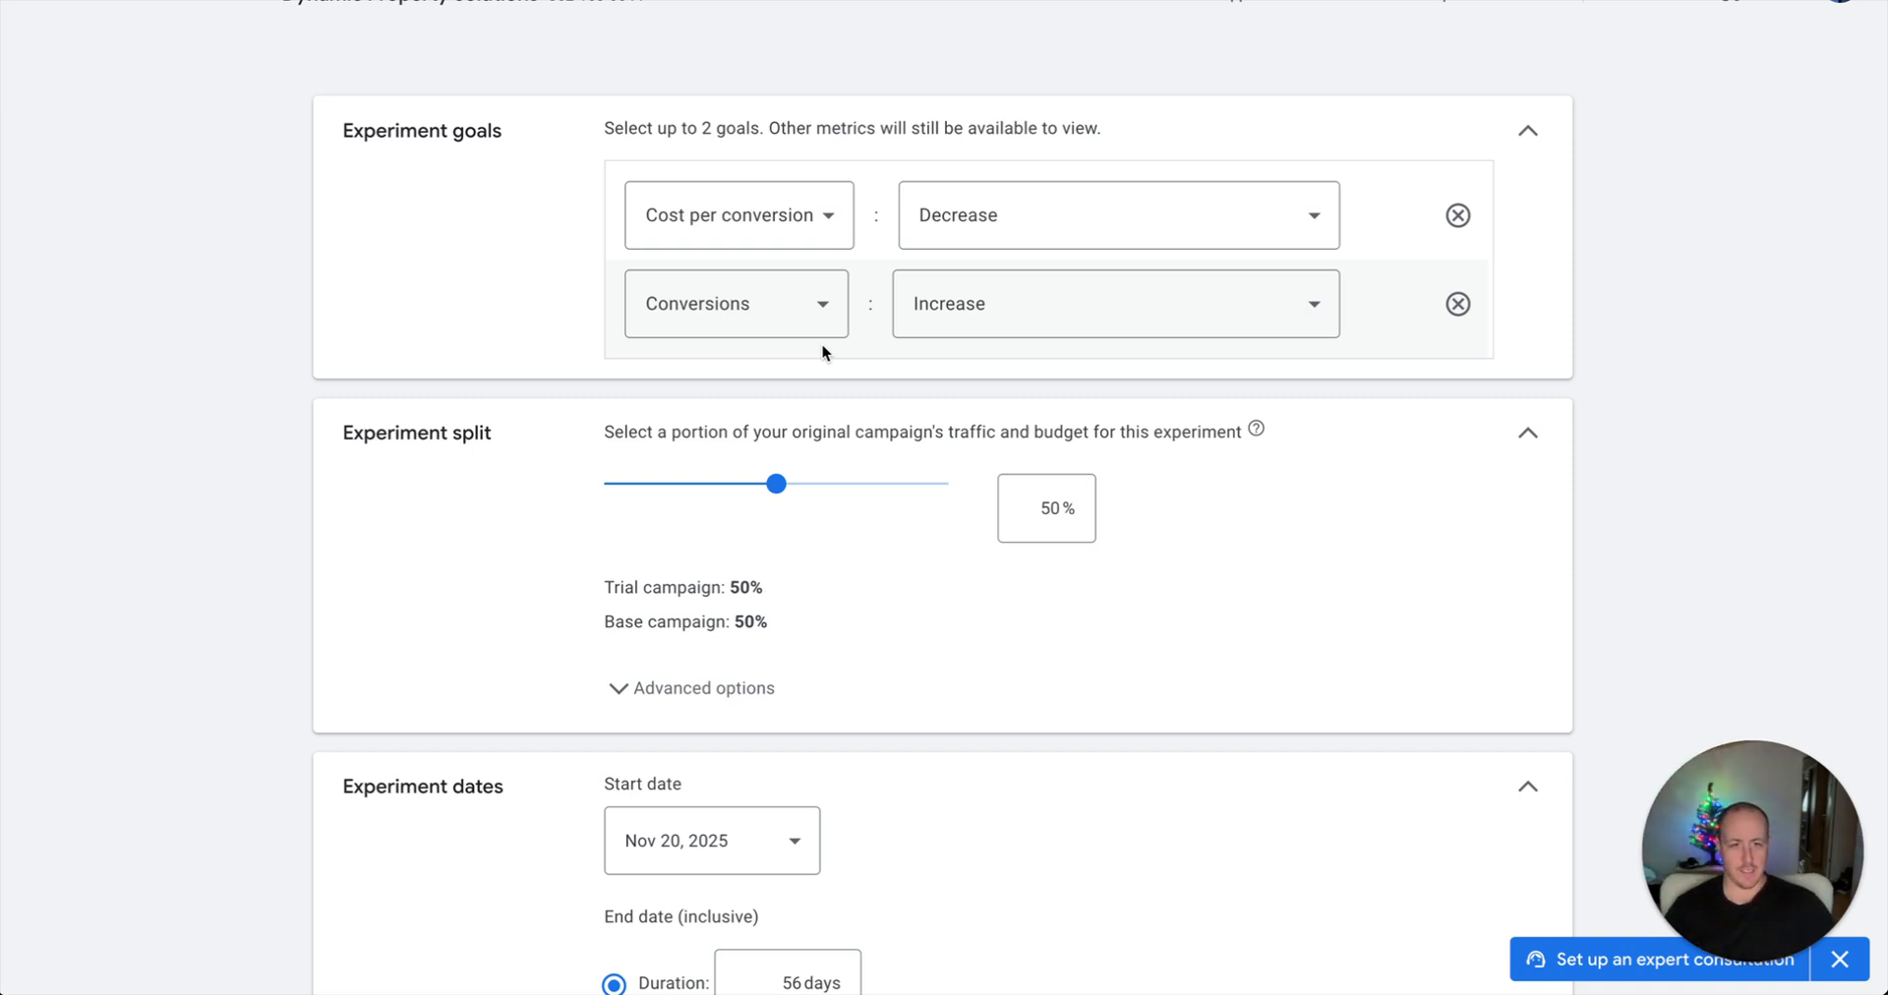
Expand the advanced options of the experiment split and set the experiment duration to 28 days.
{"action": "scroll", "coordinate": [812, 339], "scroll_direction": "down", "scroll_amount": 1}
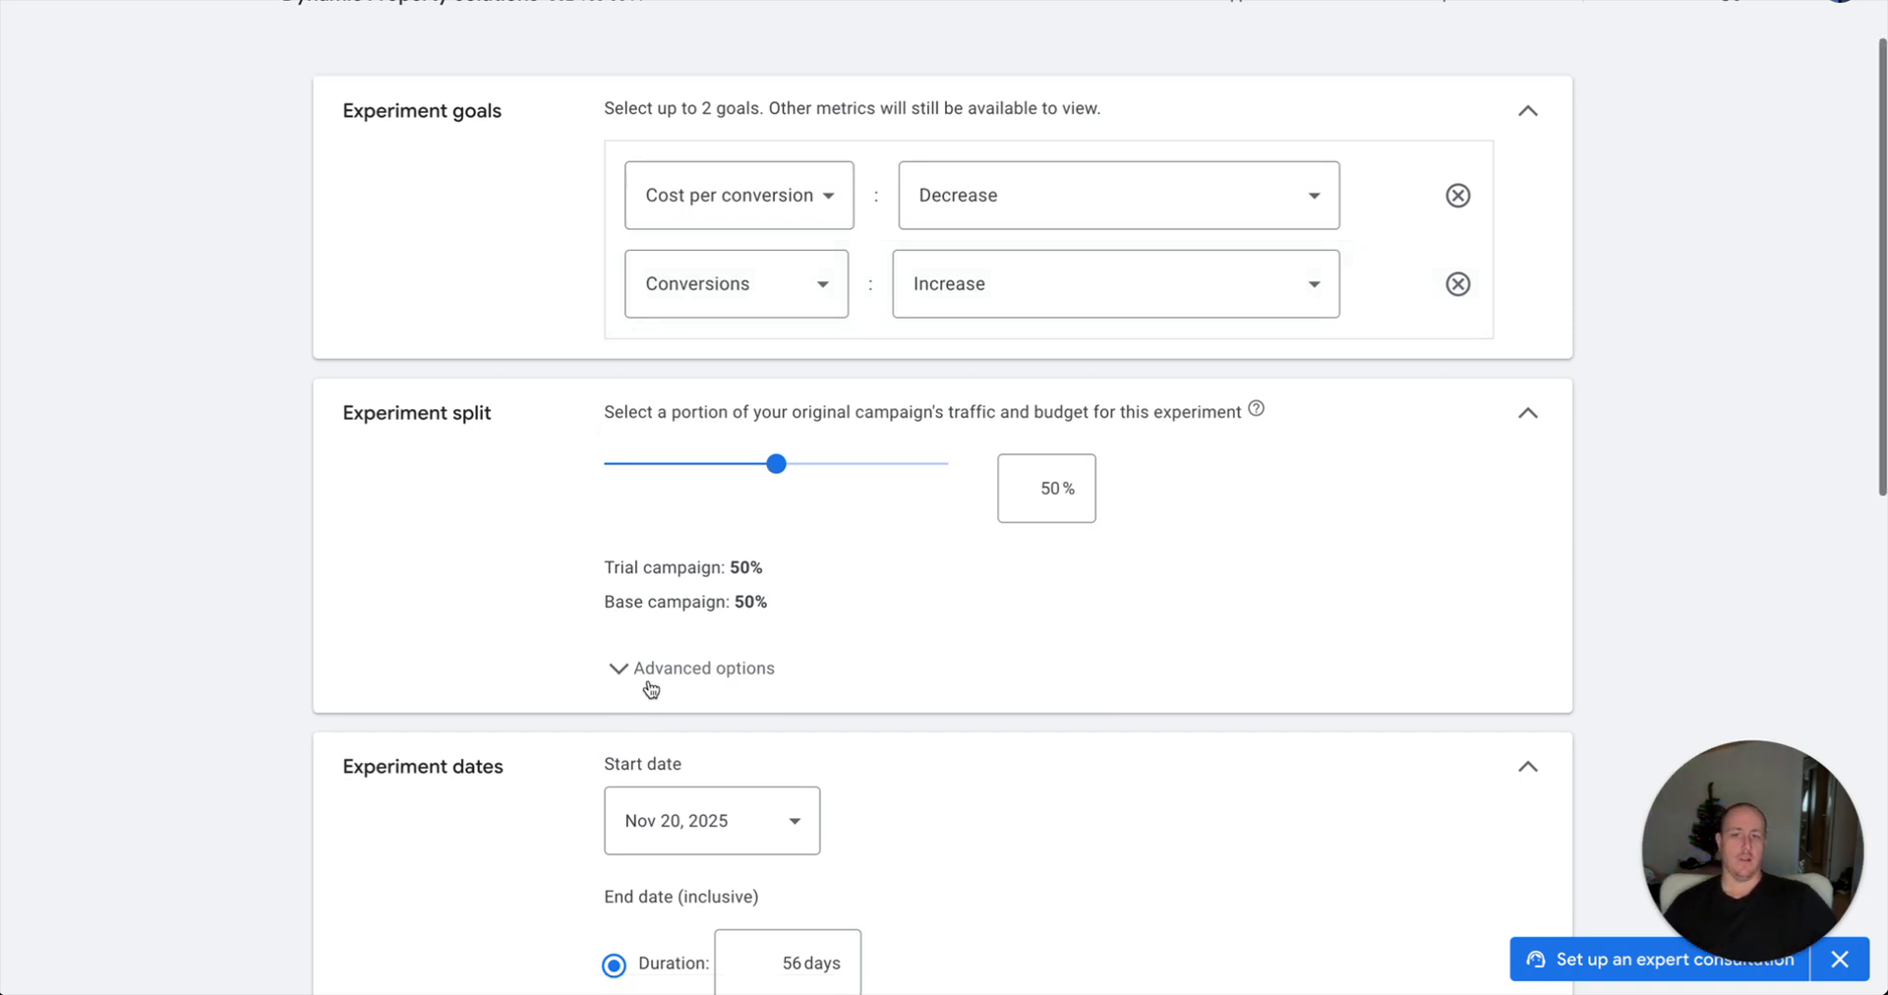
{"action": "left_click", "coordinate": [756, 672]}
{"action": "scroll", "coordinate": [756, 672], "scroll_direction": "down", "scroll_amount": 1}
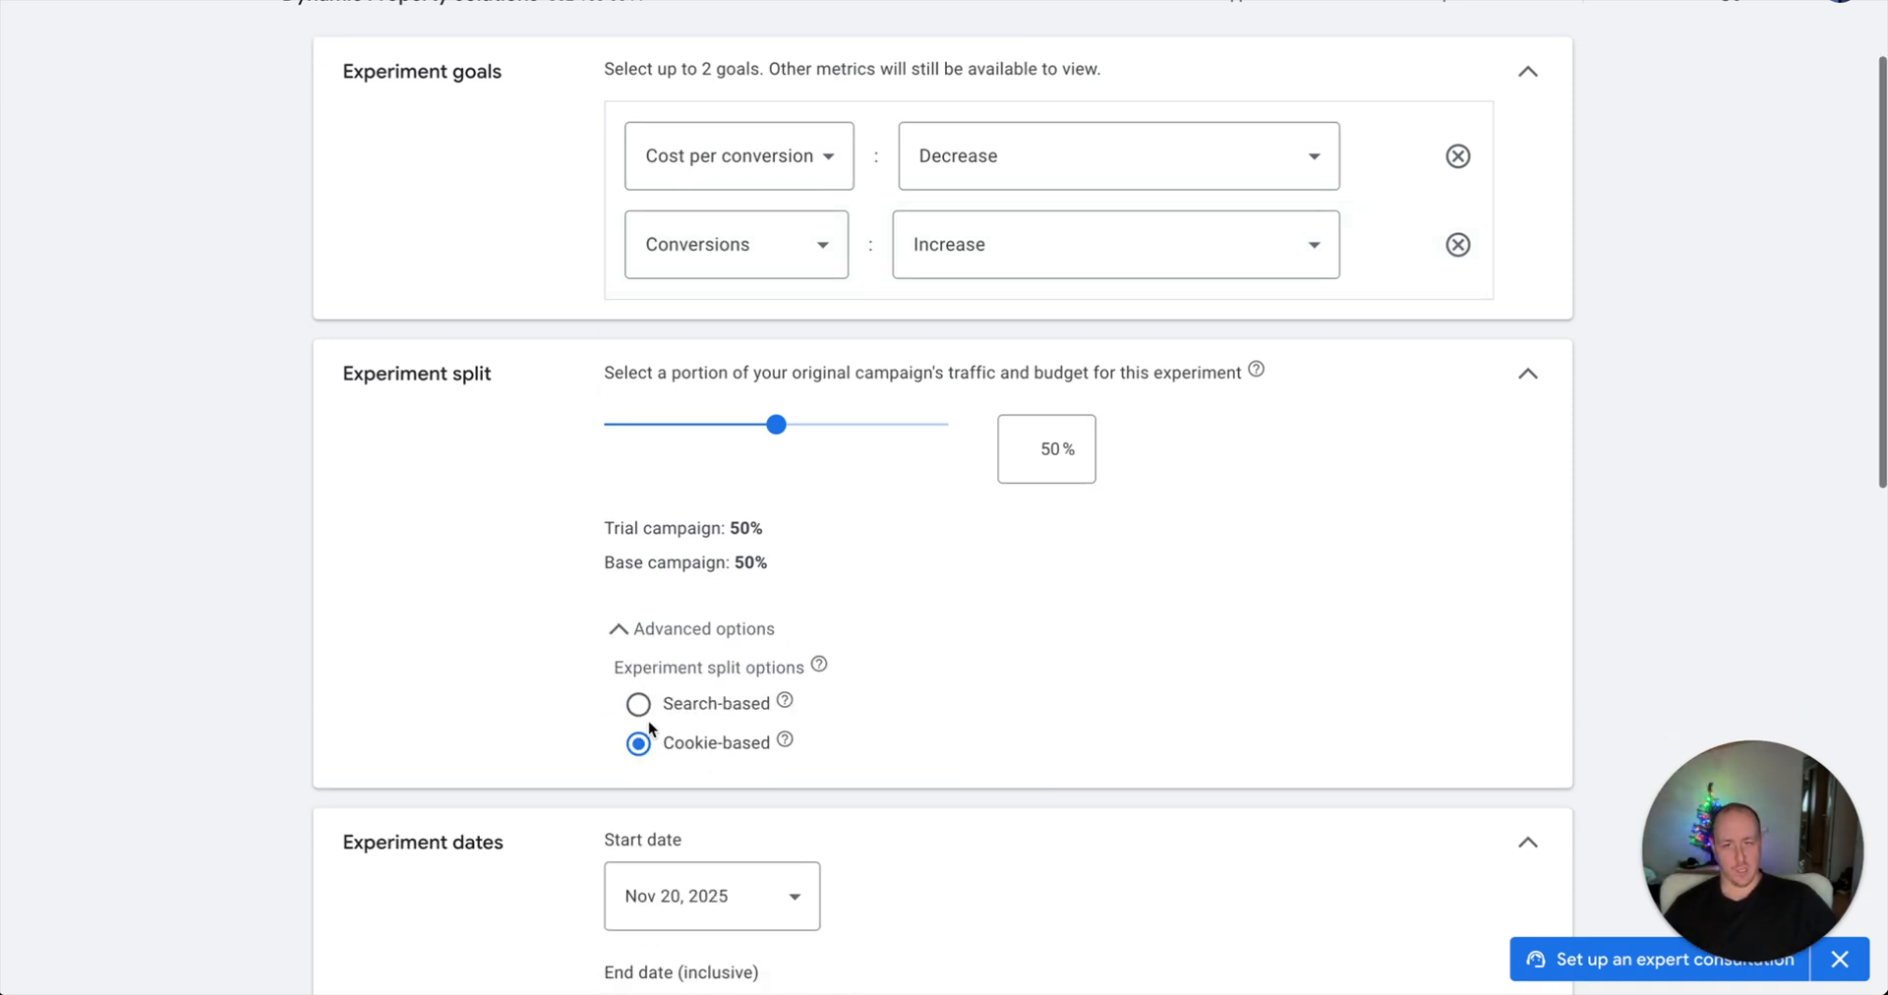
{"action": "scroll", "coordinate": [892, 656], "scroll_direction": "down", "scroll_amount": 4}
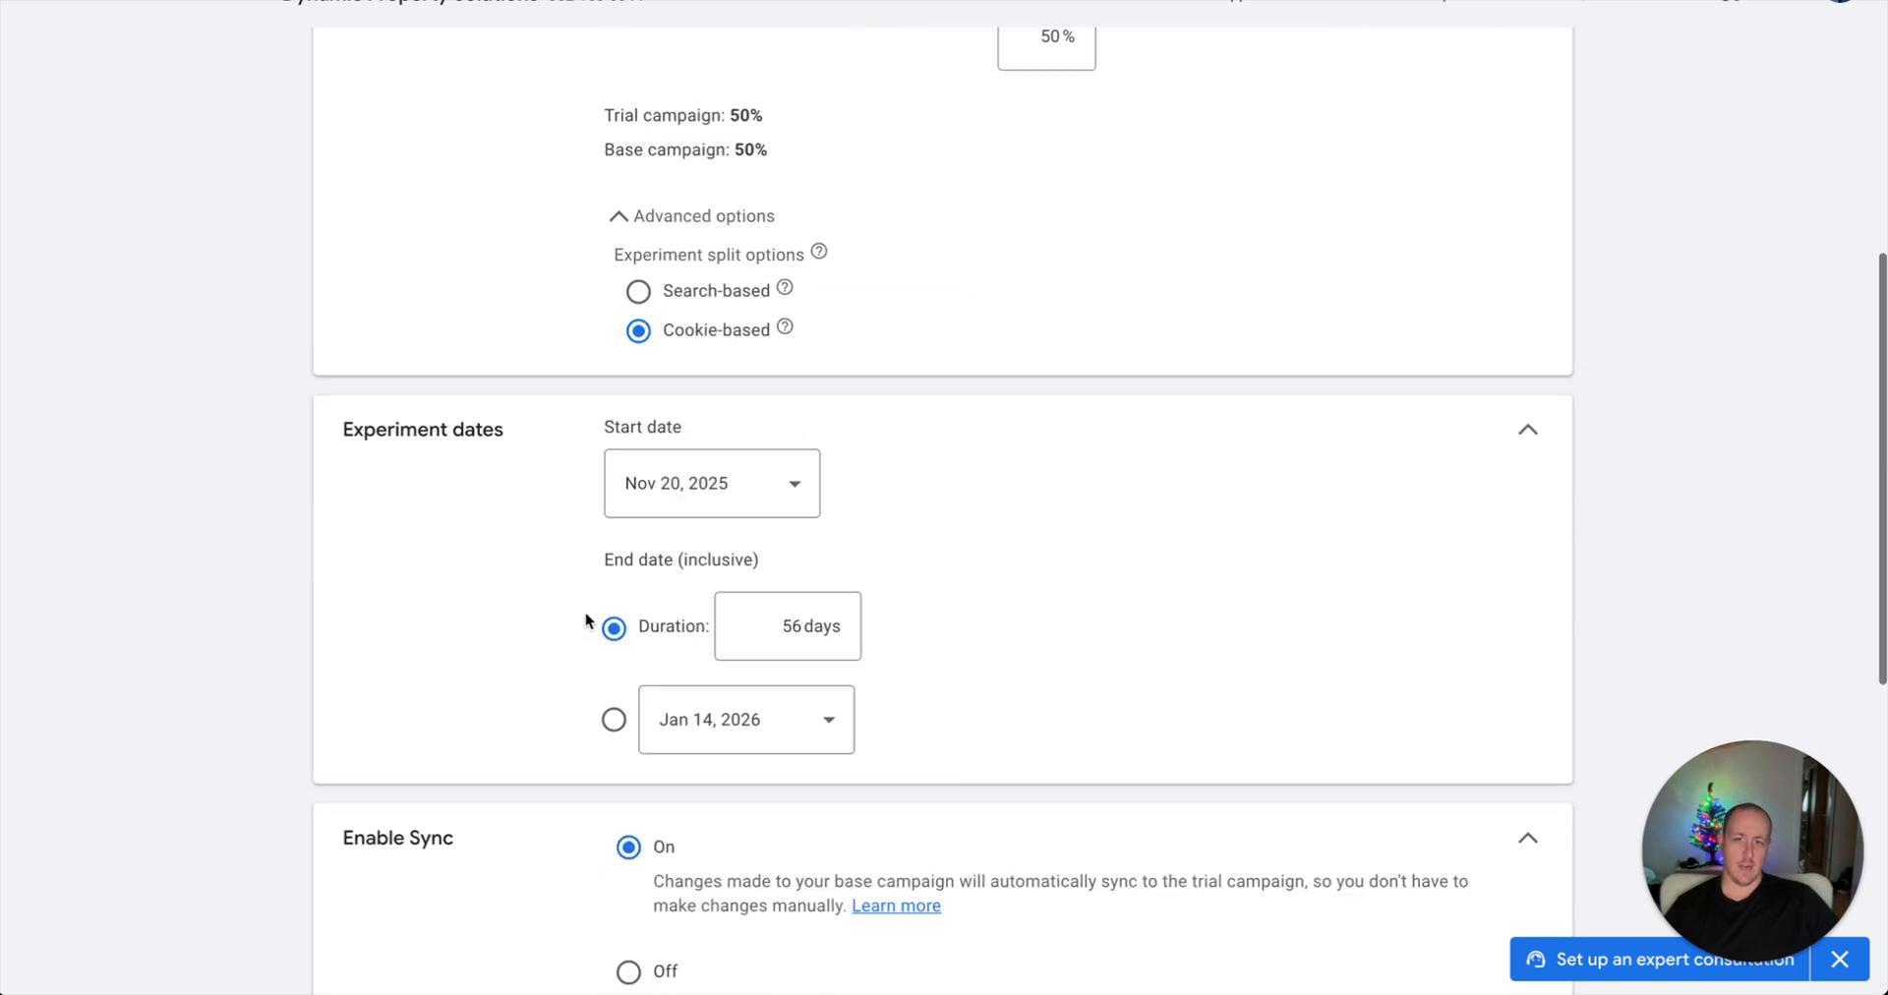
{"action": "double_click", "coordinate": [797, 625]}
{"action": "type", "text": "28"}
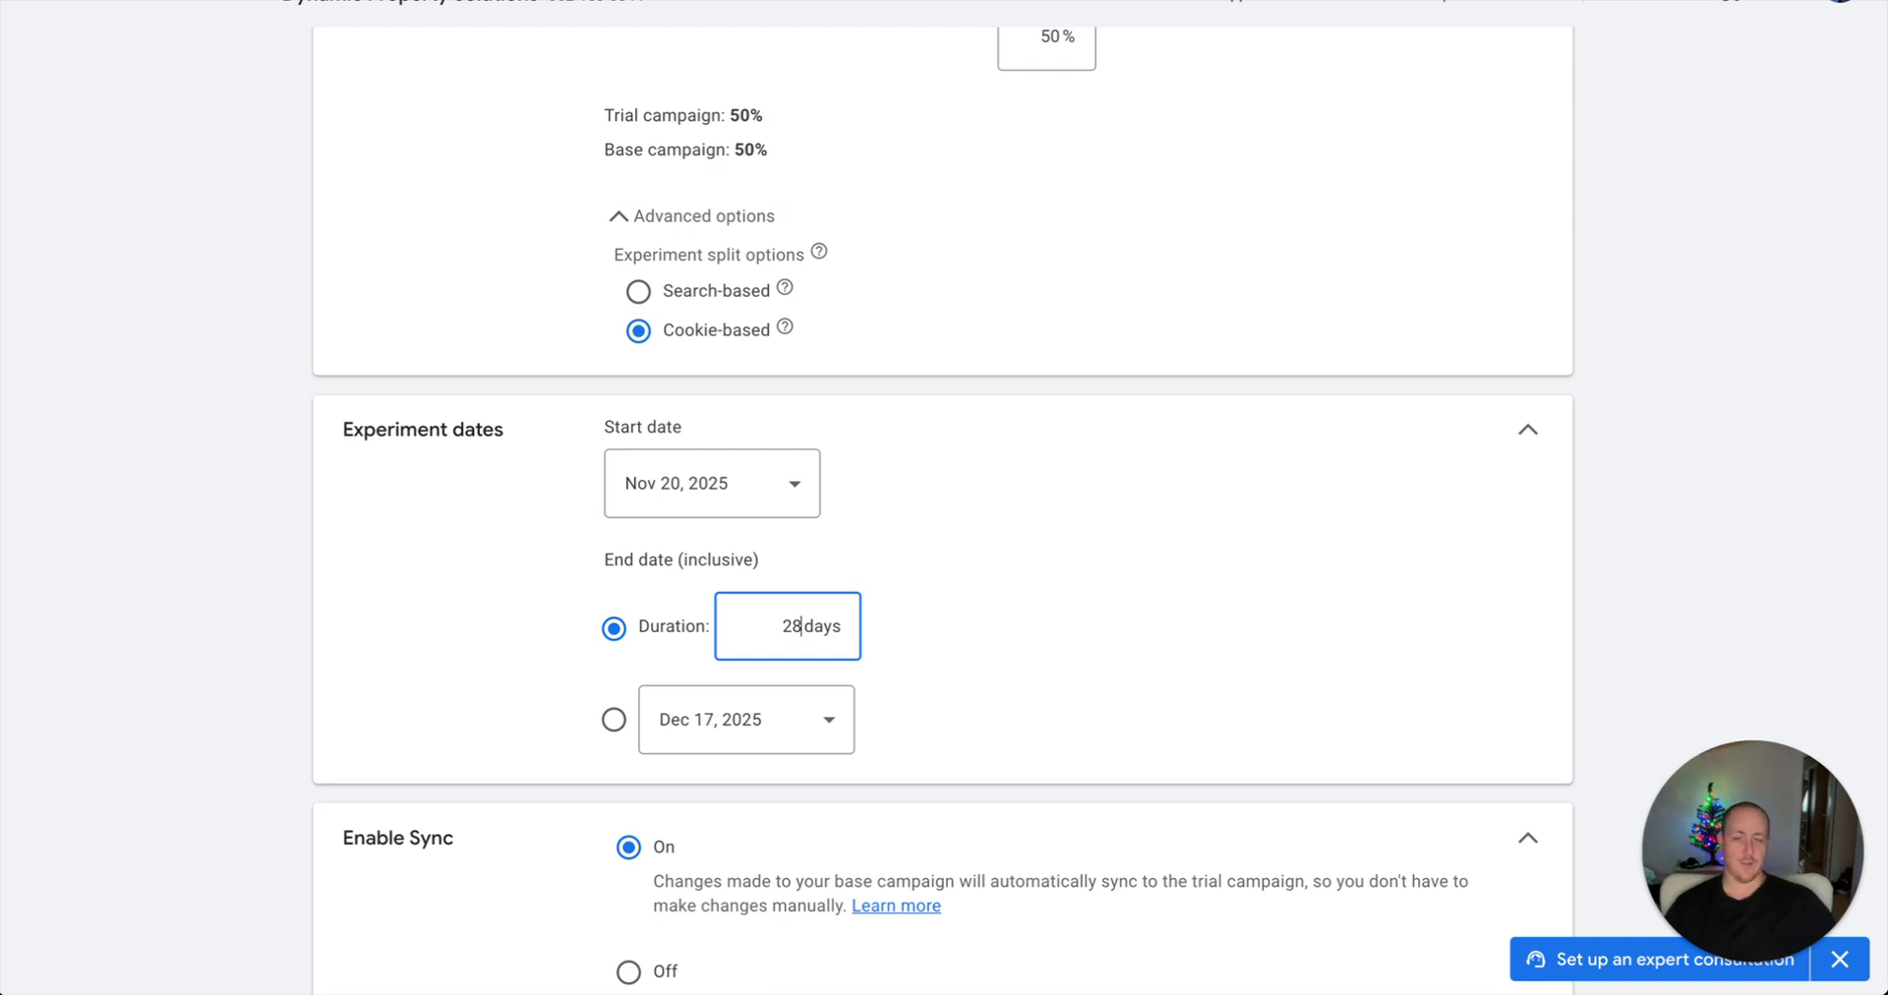
{"action": "left_click", "coordinate": [930, 505]}
Try the fixed end date option for the experiment, and switch back to ending it by duration.
{"action": "scroll", "coordinate": [689, 555], "scroll_direction": "down", "scroll_amount": 2}
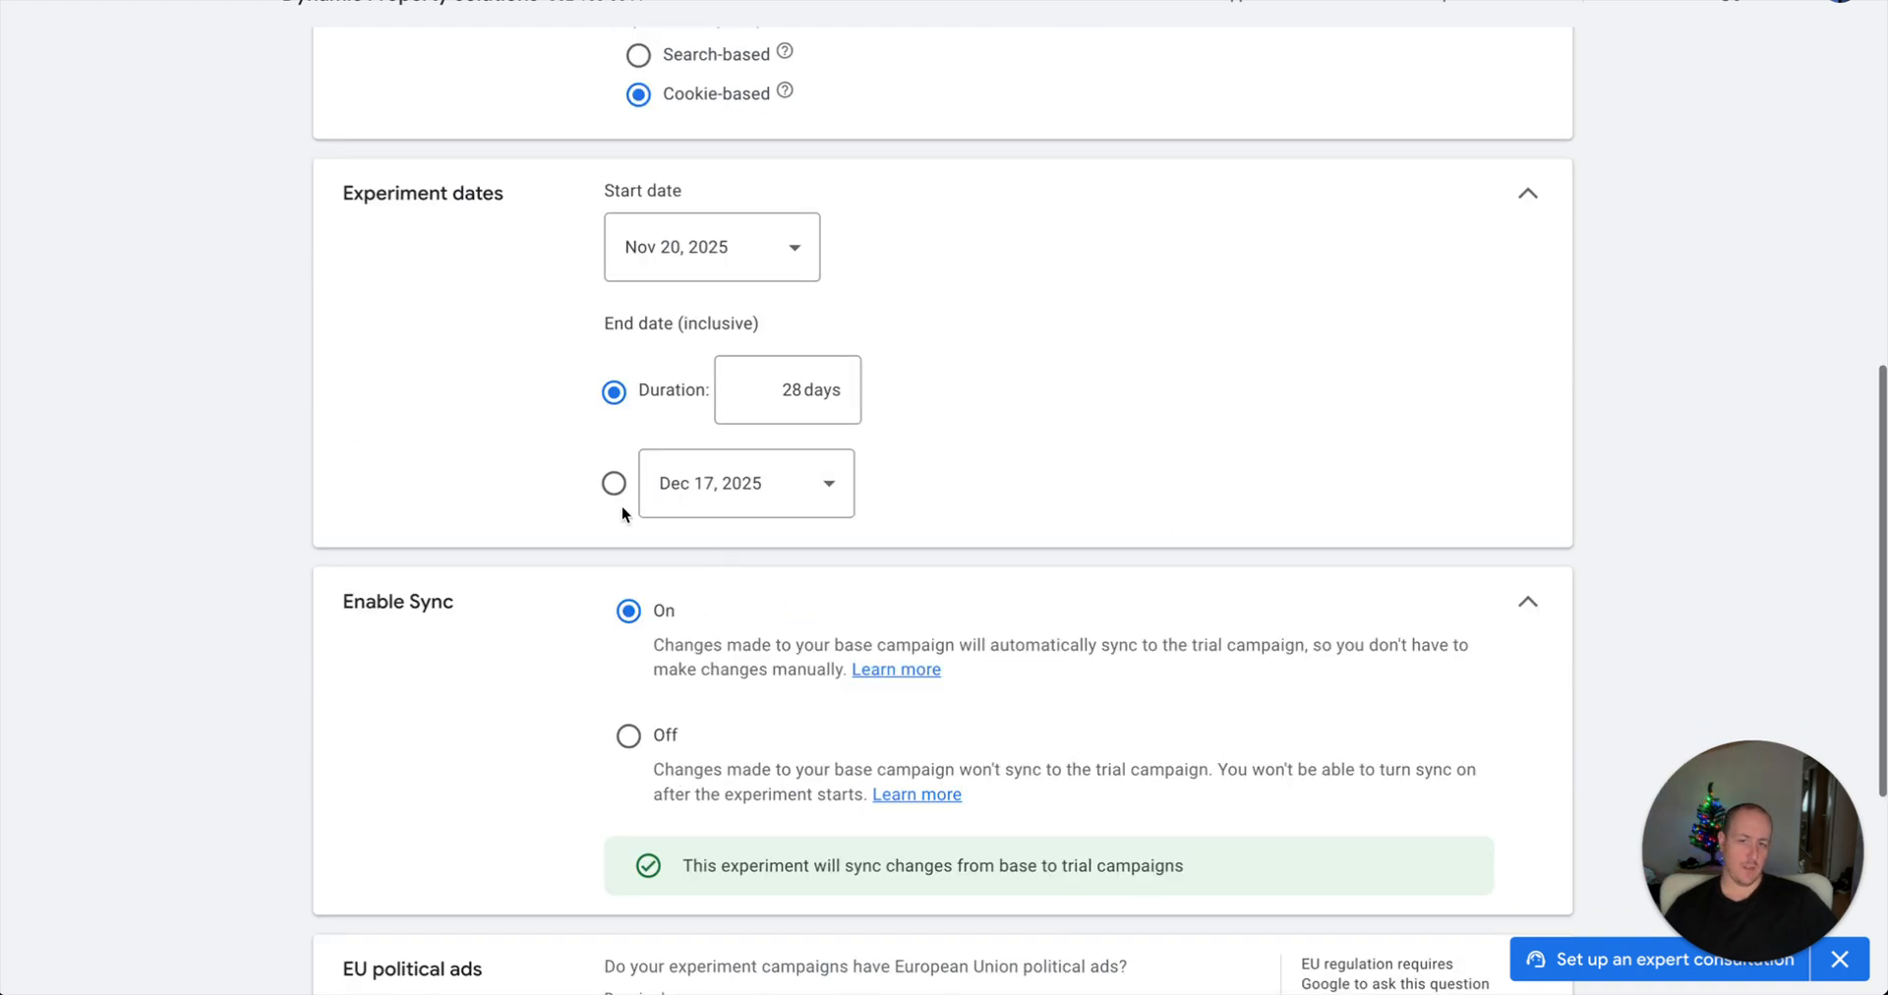
{"action": "scroll", "coordinate": [691, 501], "scroll_direction": "up", "scroll_amount": 1}
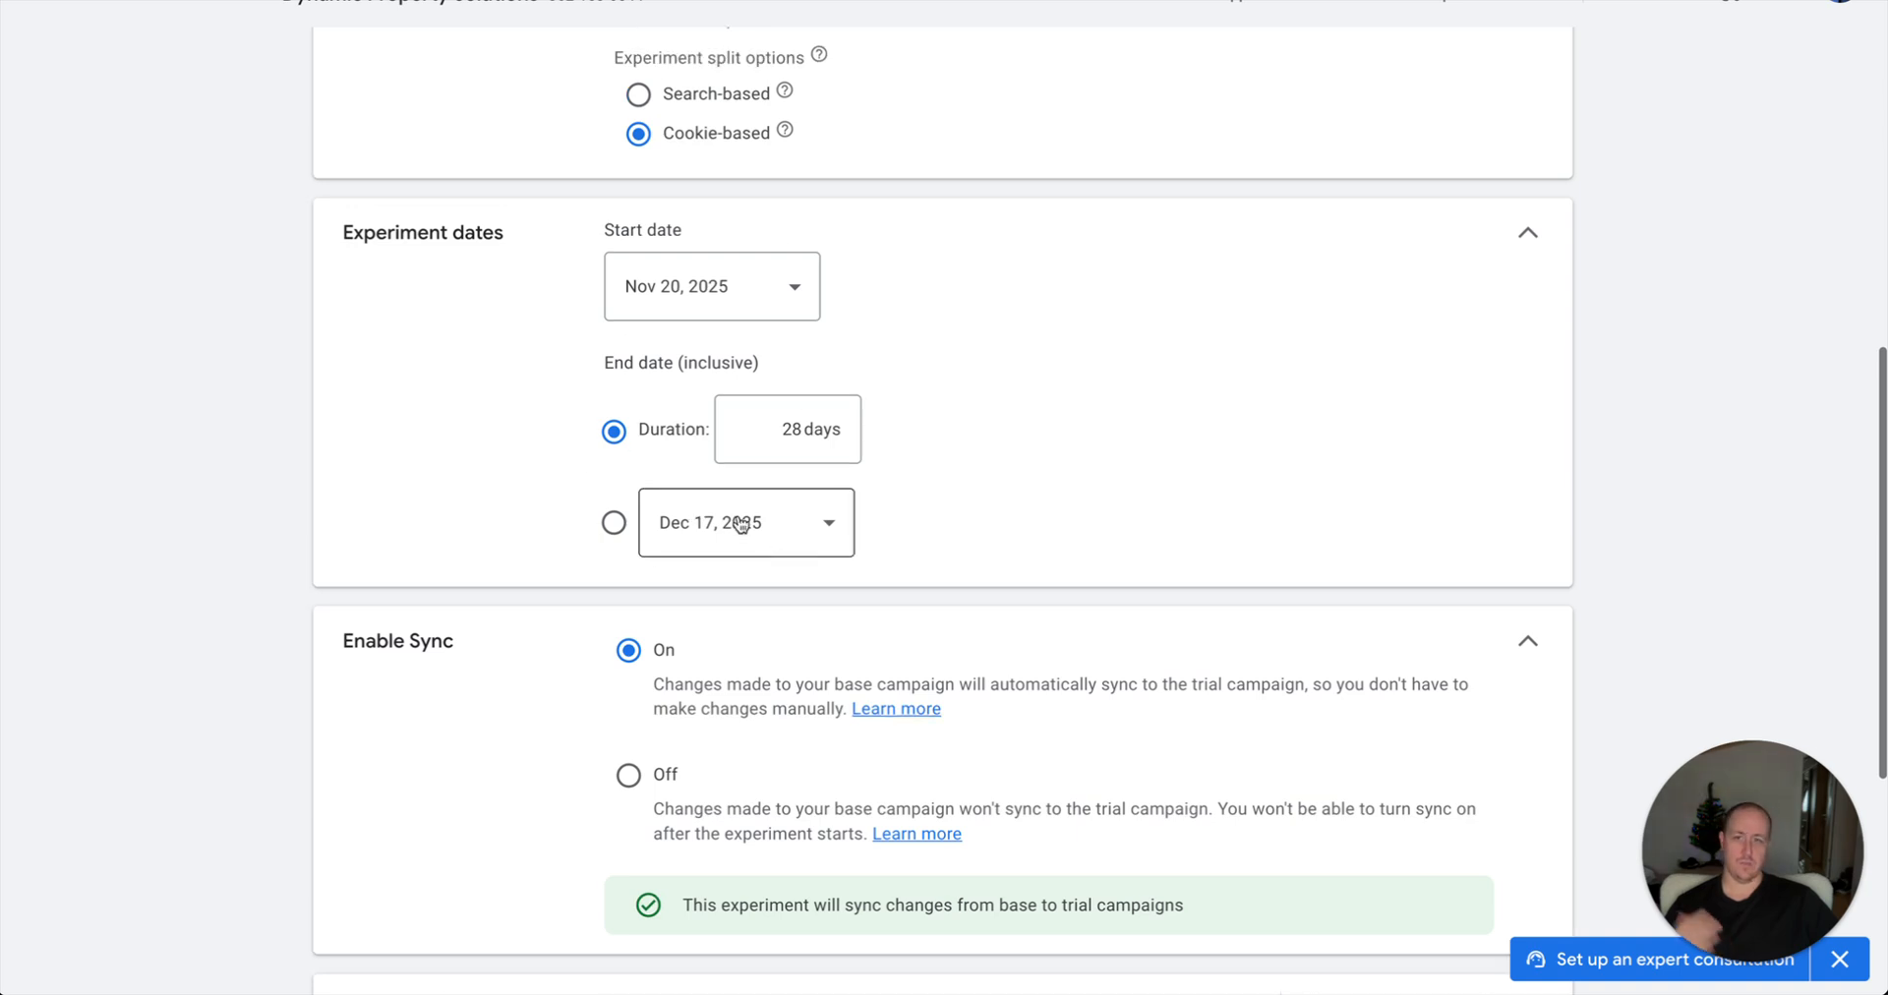
{"action": "left_click", "coordinate": [616, 521]}
{"action": "left_click", "coordinate": [614, 432]}
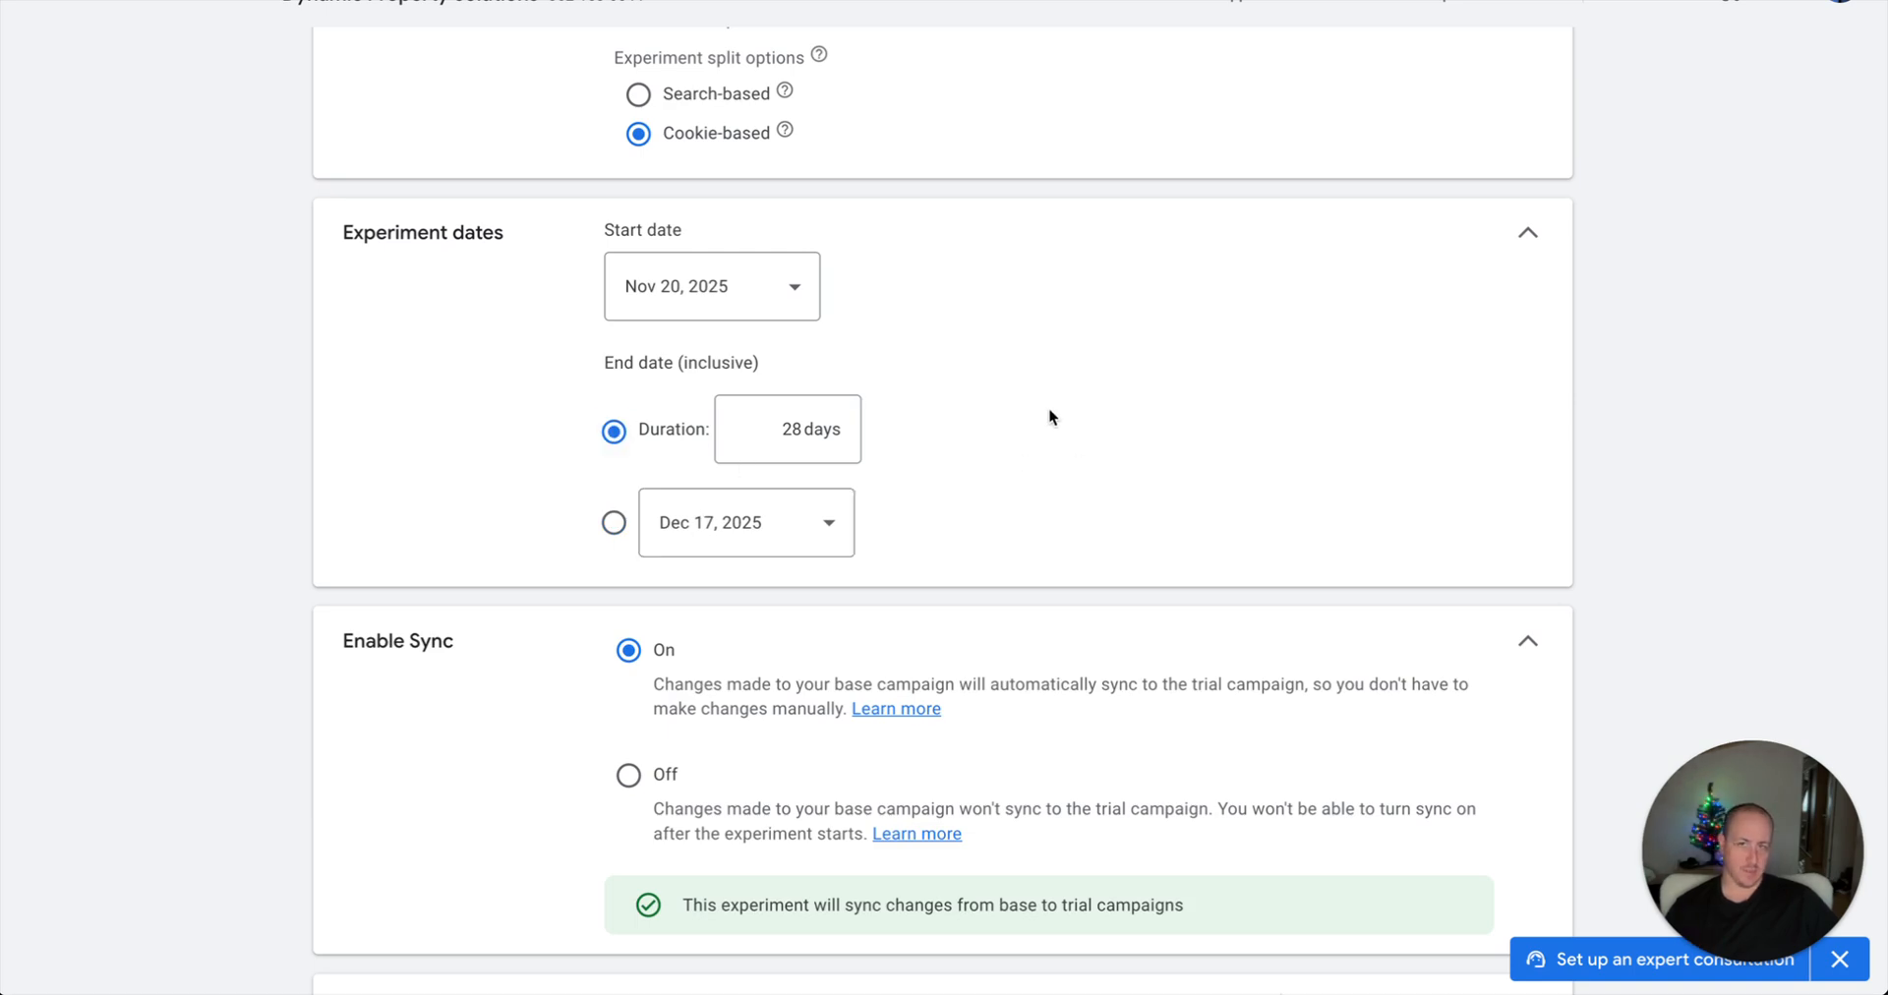
Confirm Nov 20, 2025 as the start date and create the experiment with sync on and no EU political ads.
{"action": "scroll", "coordinate": [974, 383], "scroll_direction": "down", "scroll_amount": 2}
{"action": "scroll", "coordinate": [836, 325], "scroll_direction": "up", "scroll_amount": 2}
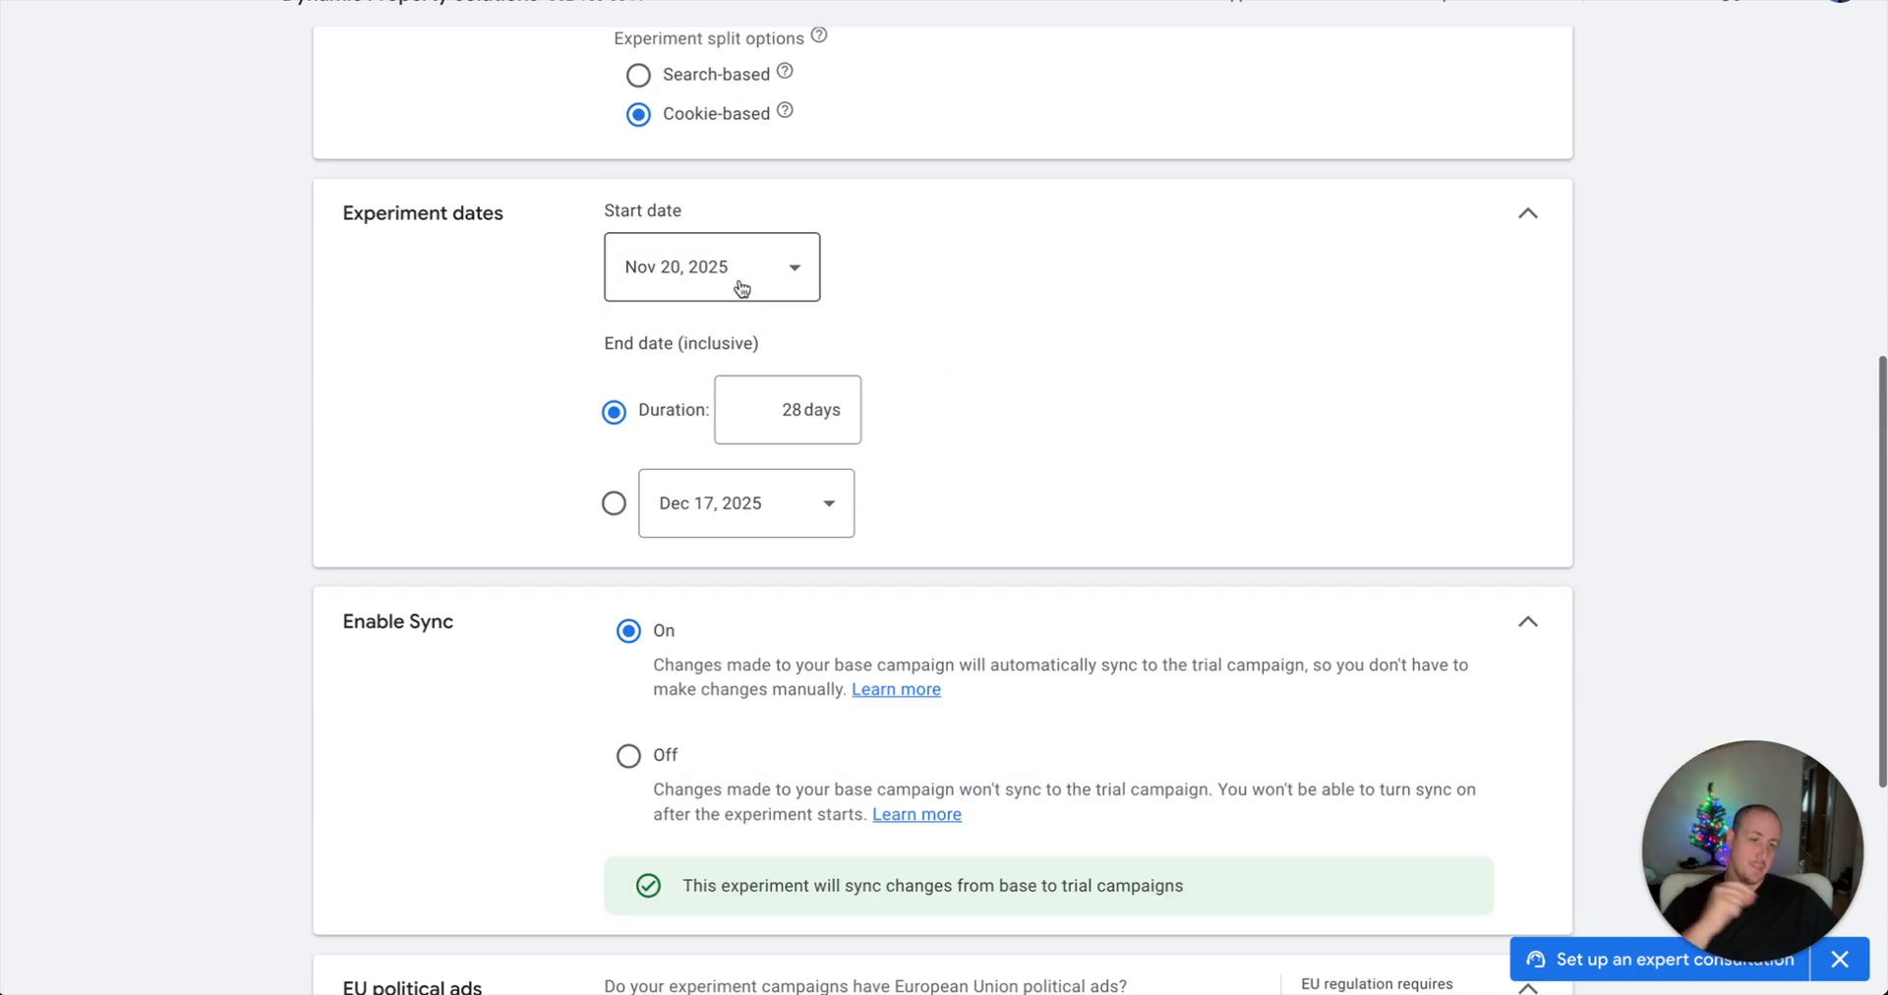
{"action": "left_click", "coordinate": [740, 287]}
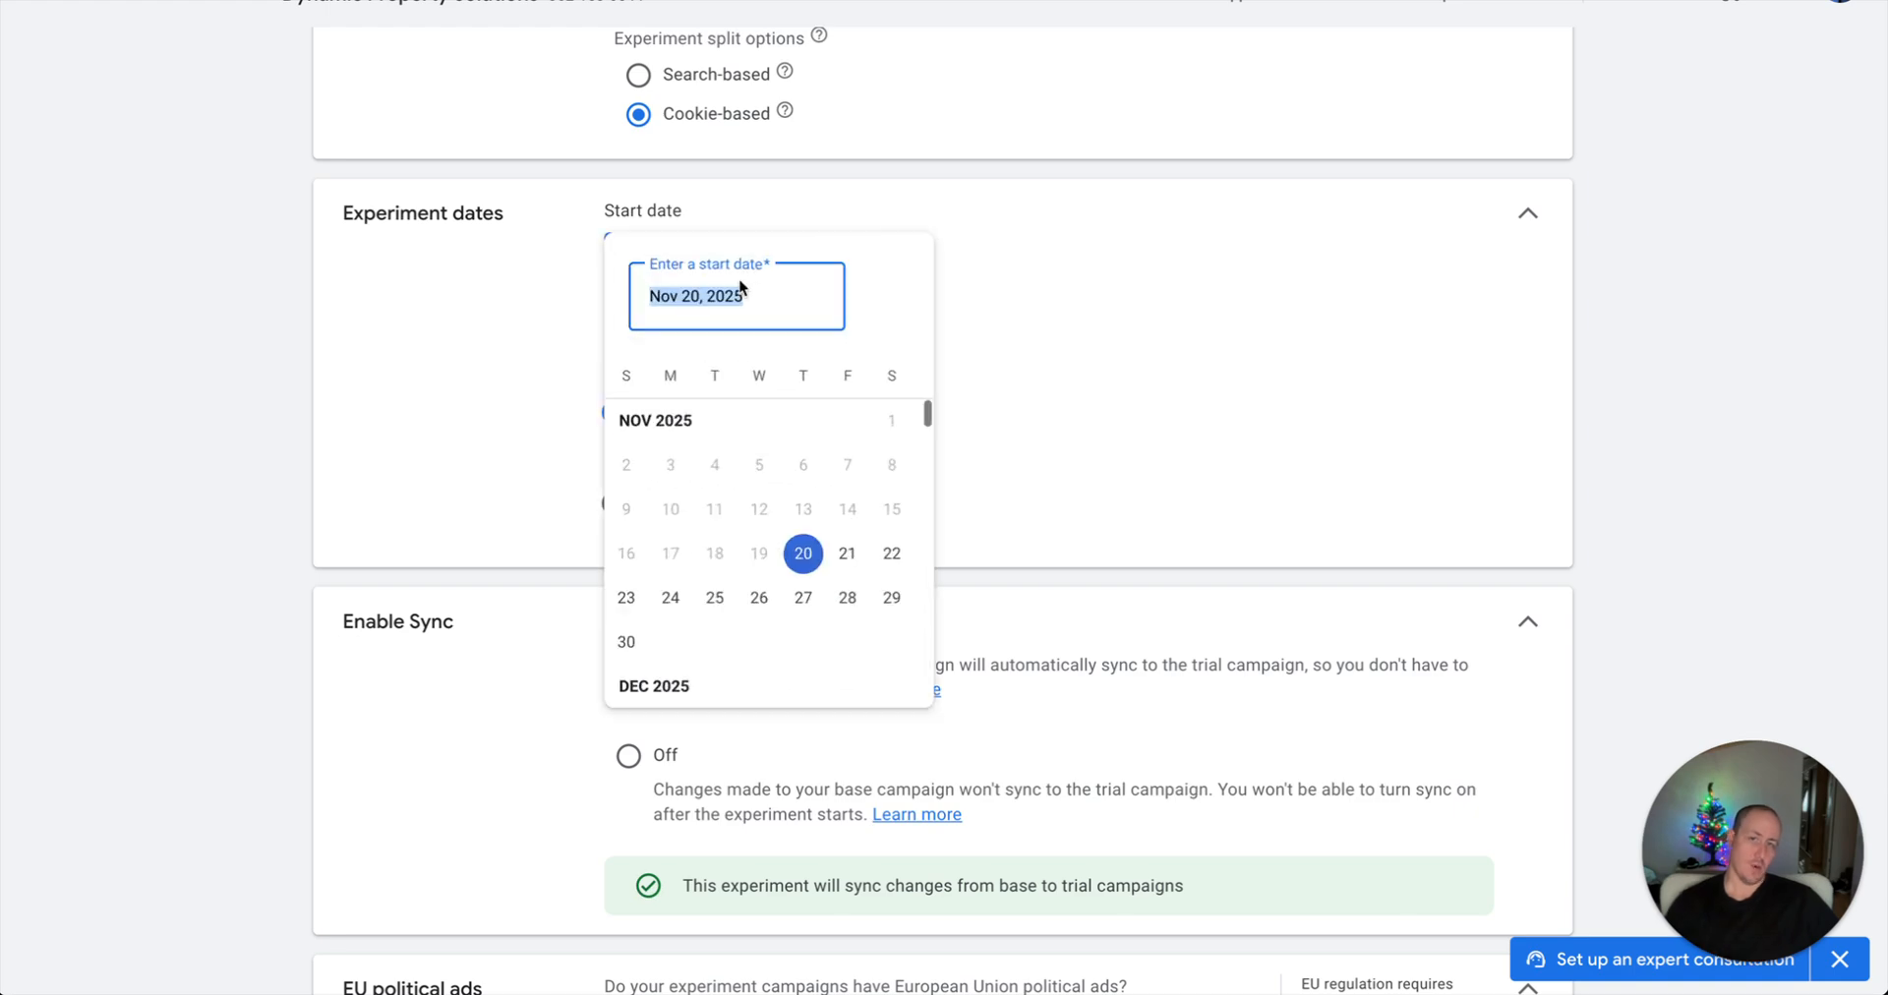
{"action": "left_click", "coordinate": [804, 554]}
{"action": "scroll", "coordinate": [1040, 383], "scroll_direction": "down", "scroll_amount": 4}
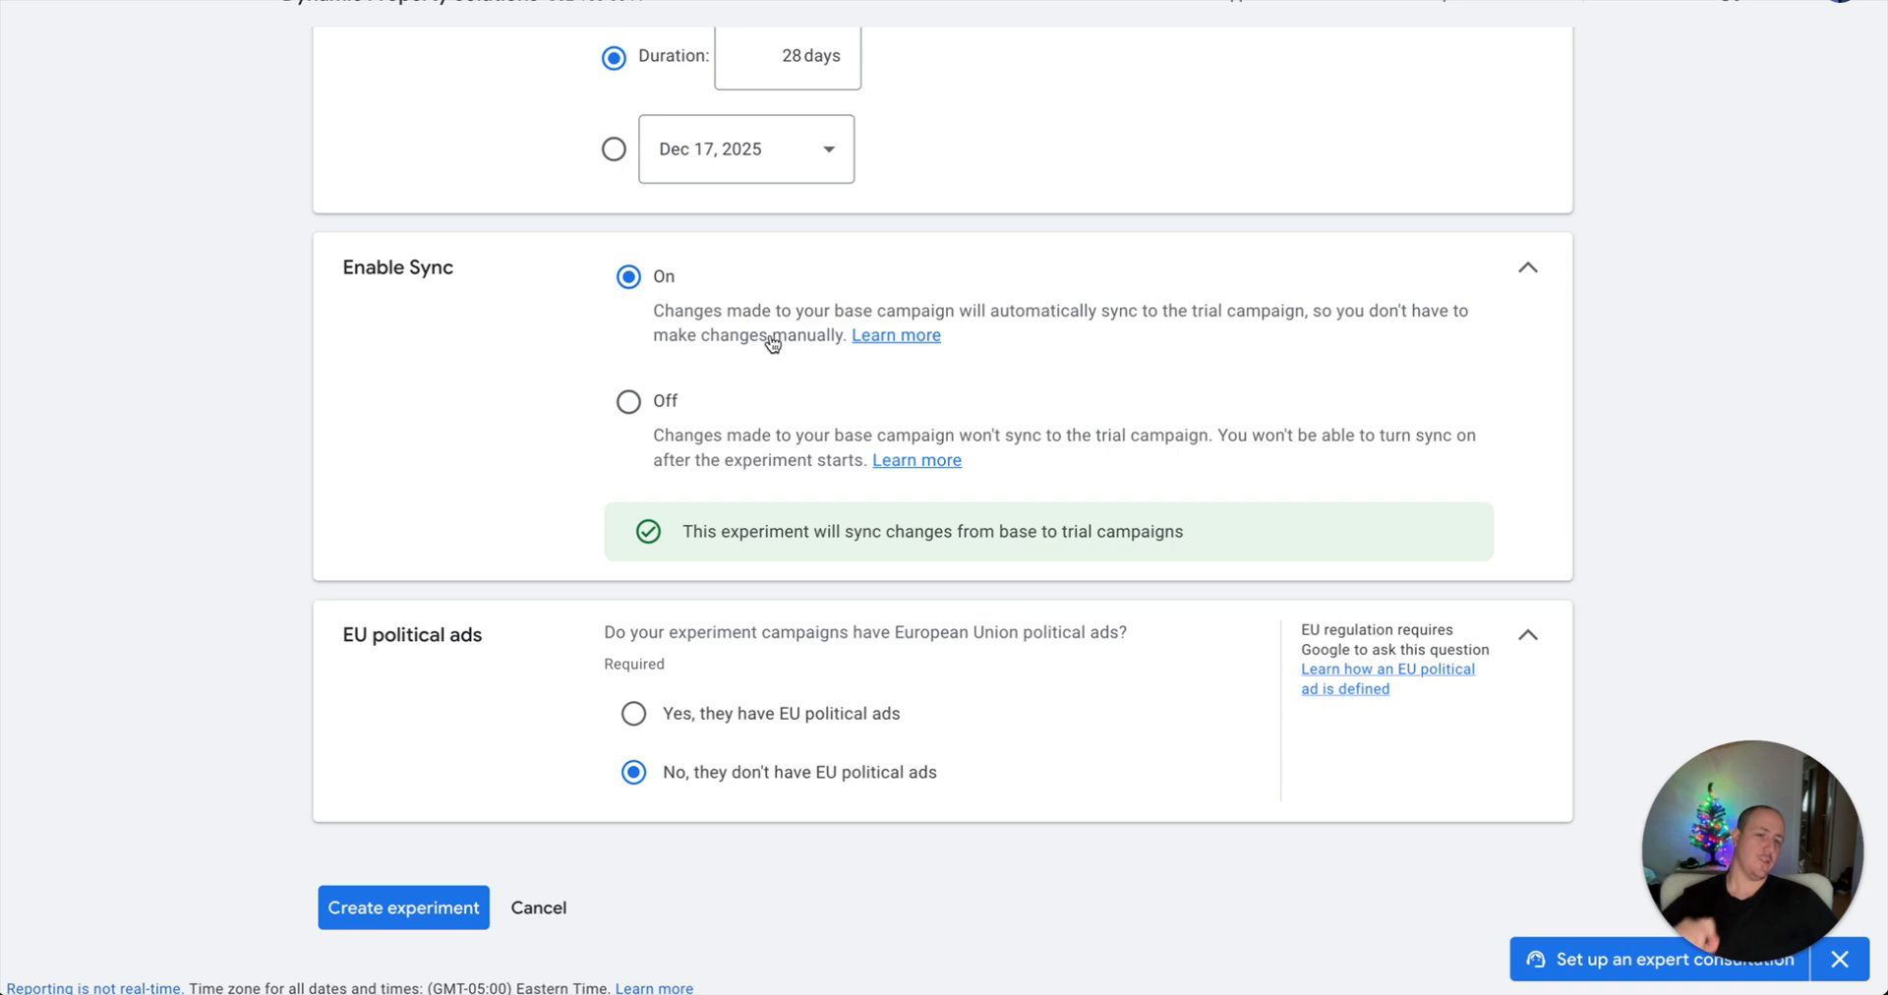
{"action": "left_click", "coordinate": [448, 909]}
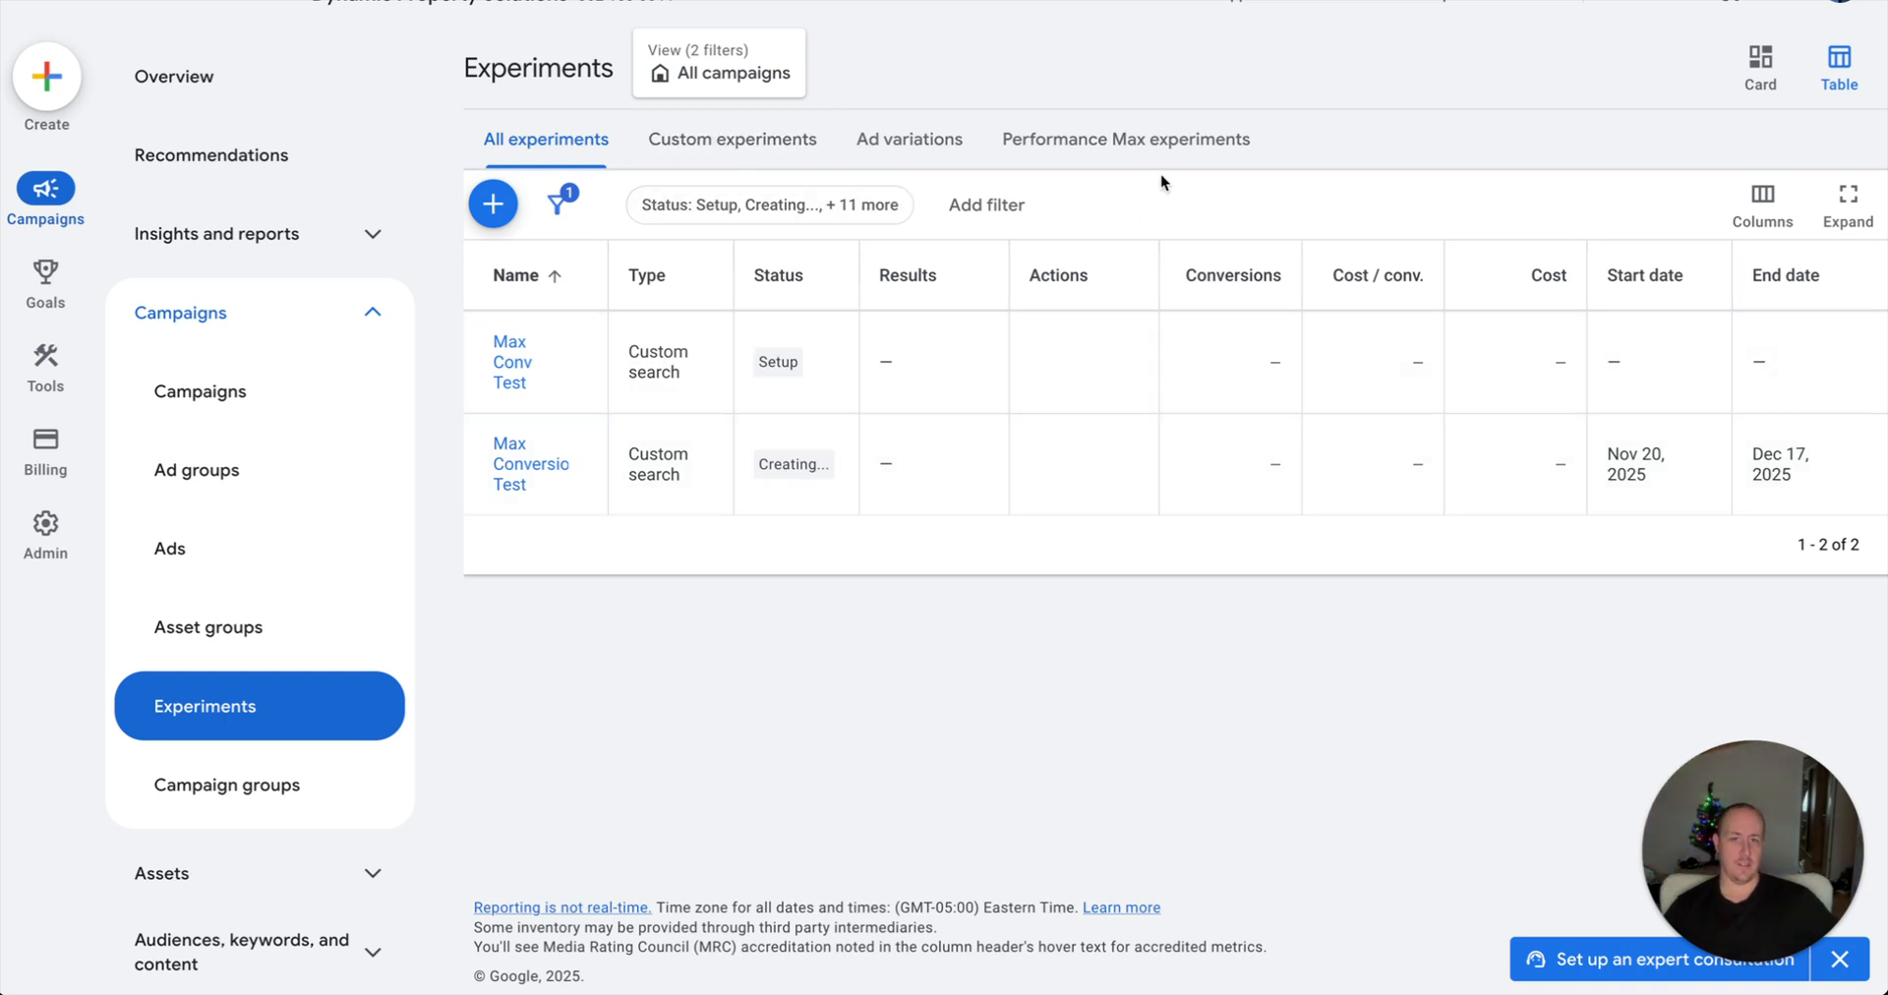
Look through the ad variations, Performance Max experiments and custom experiments lists, and return to all experiments.
{"action": "left_click", "coordinate": [910, 138]}
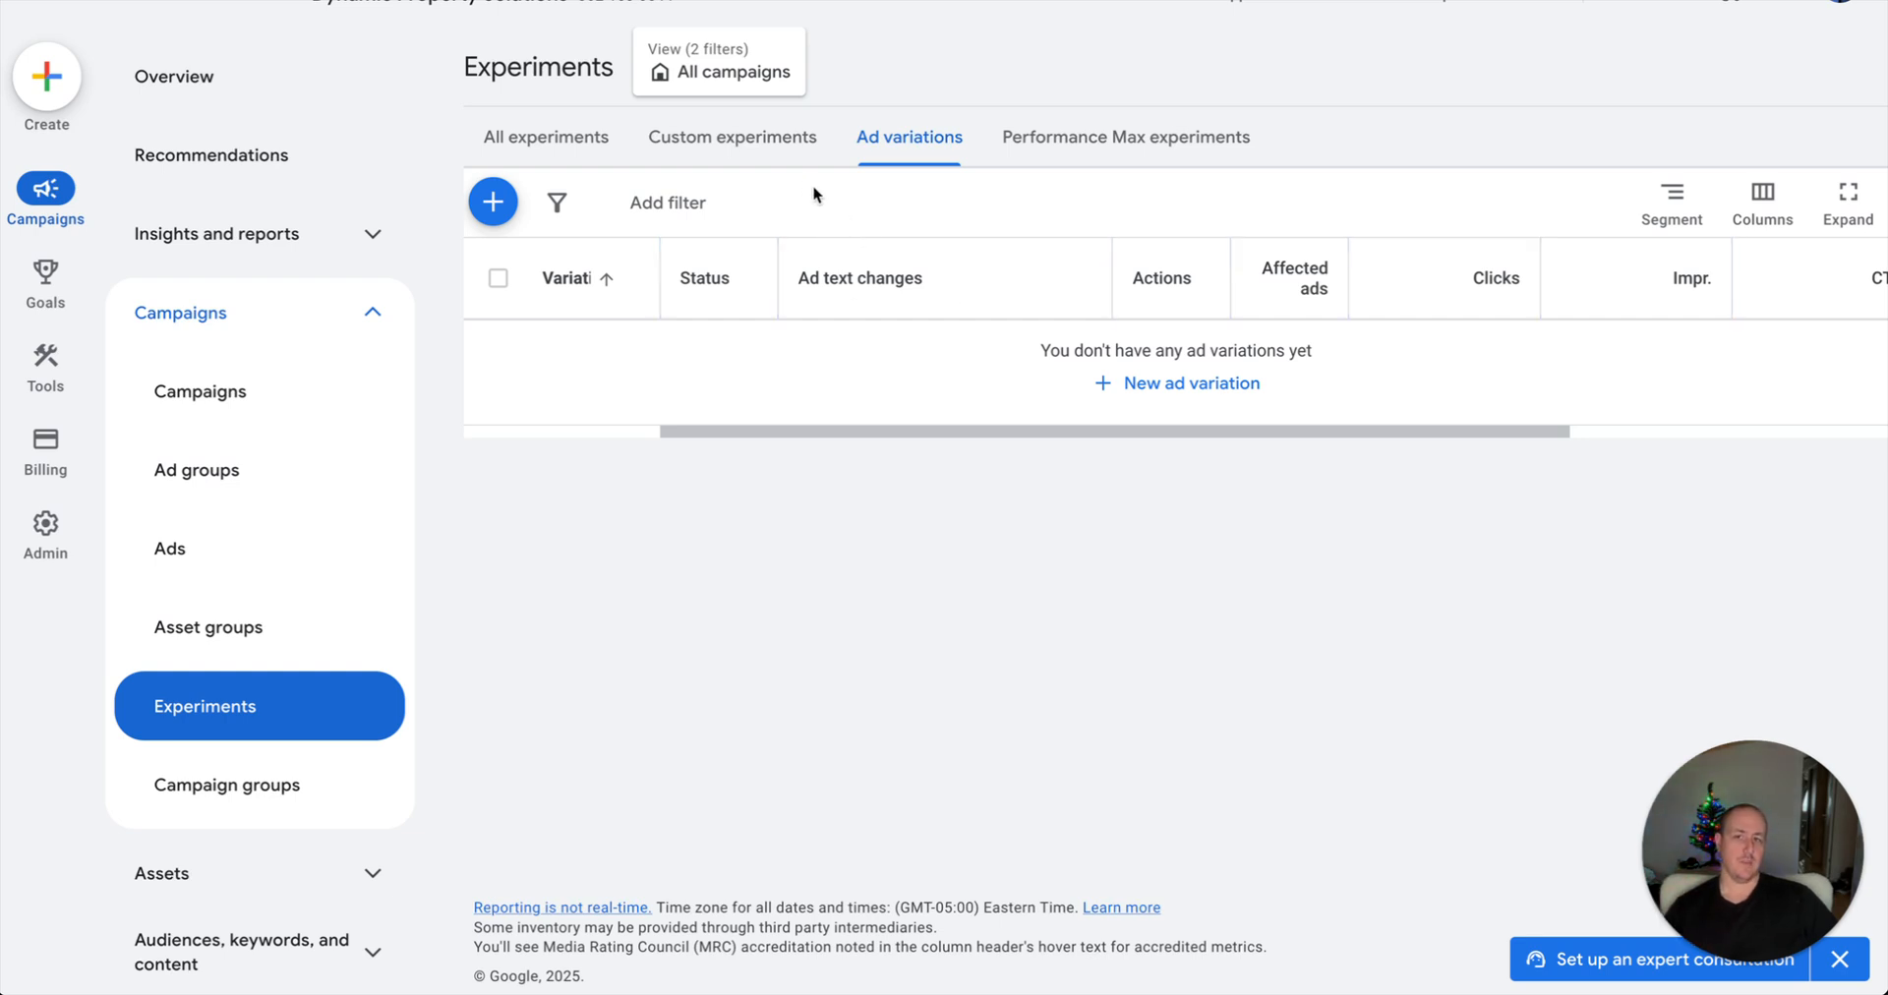
{"action": "left_click", "coordinate": [1091, 138]}
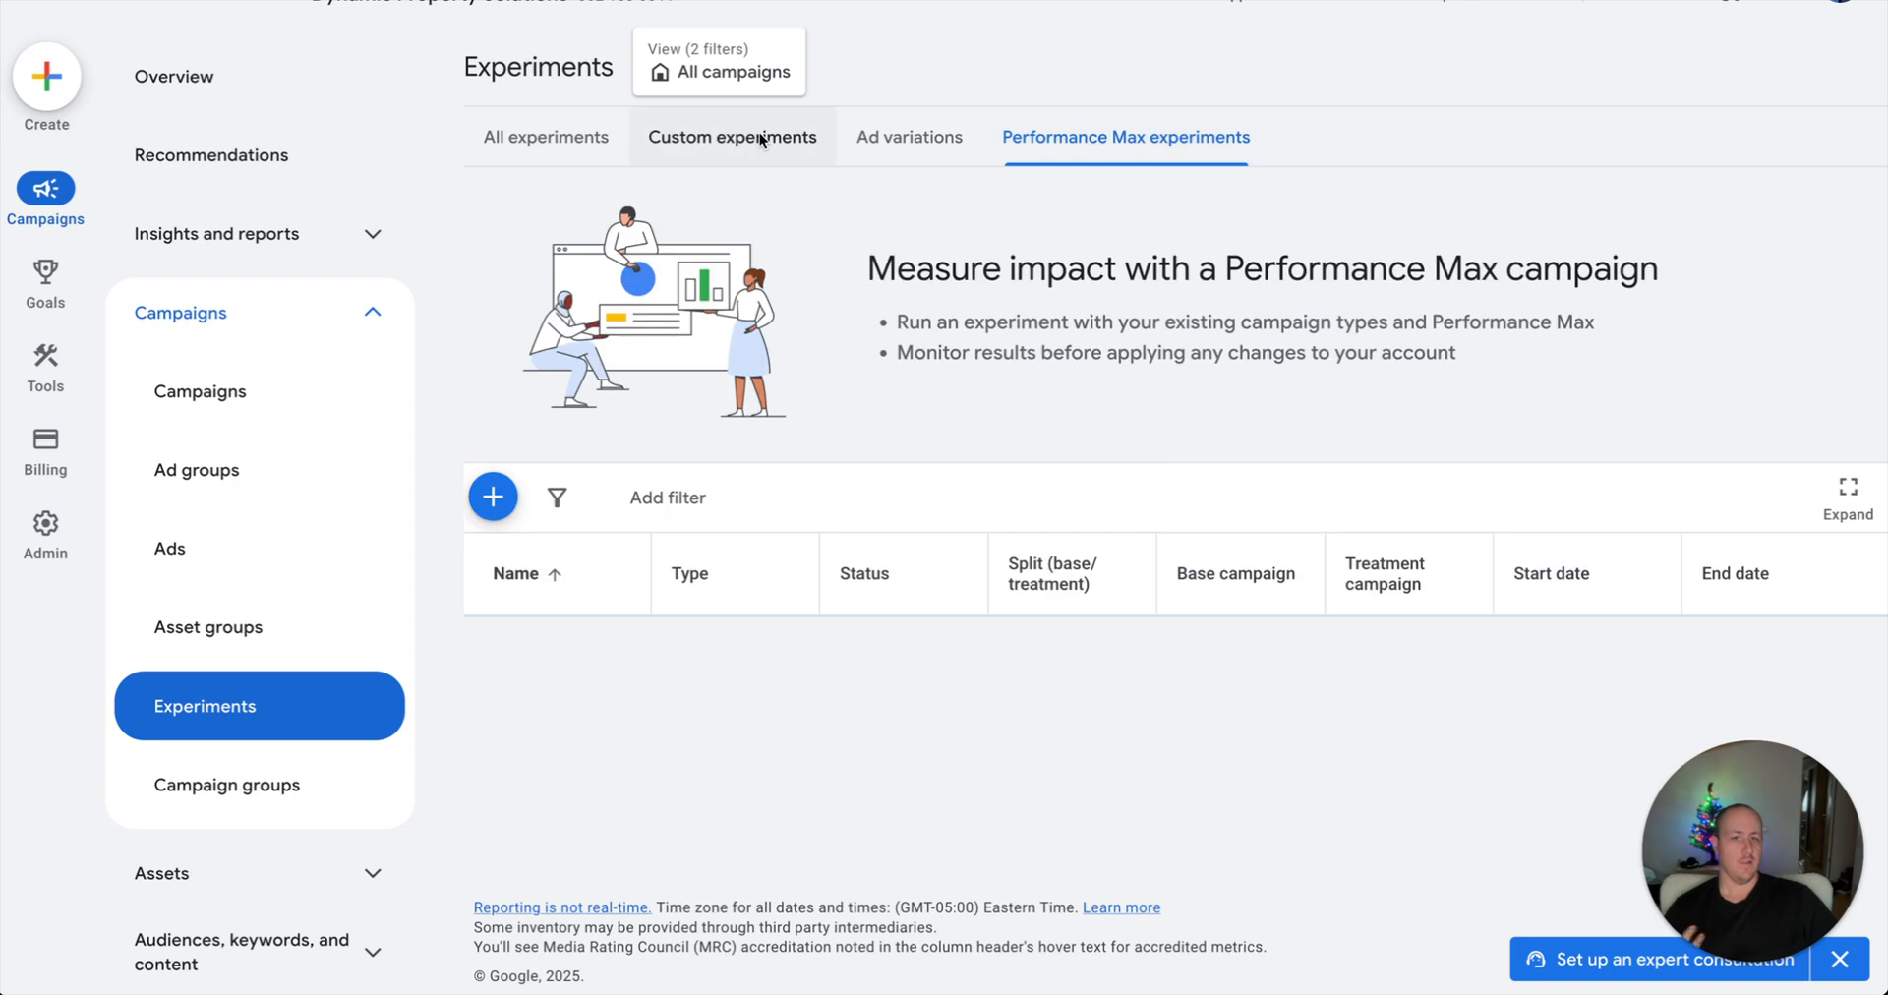
{"action": "left_click", "coordinate": [665, 140]}
{"action": "left_click", "coordinate": [511, 138]}
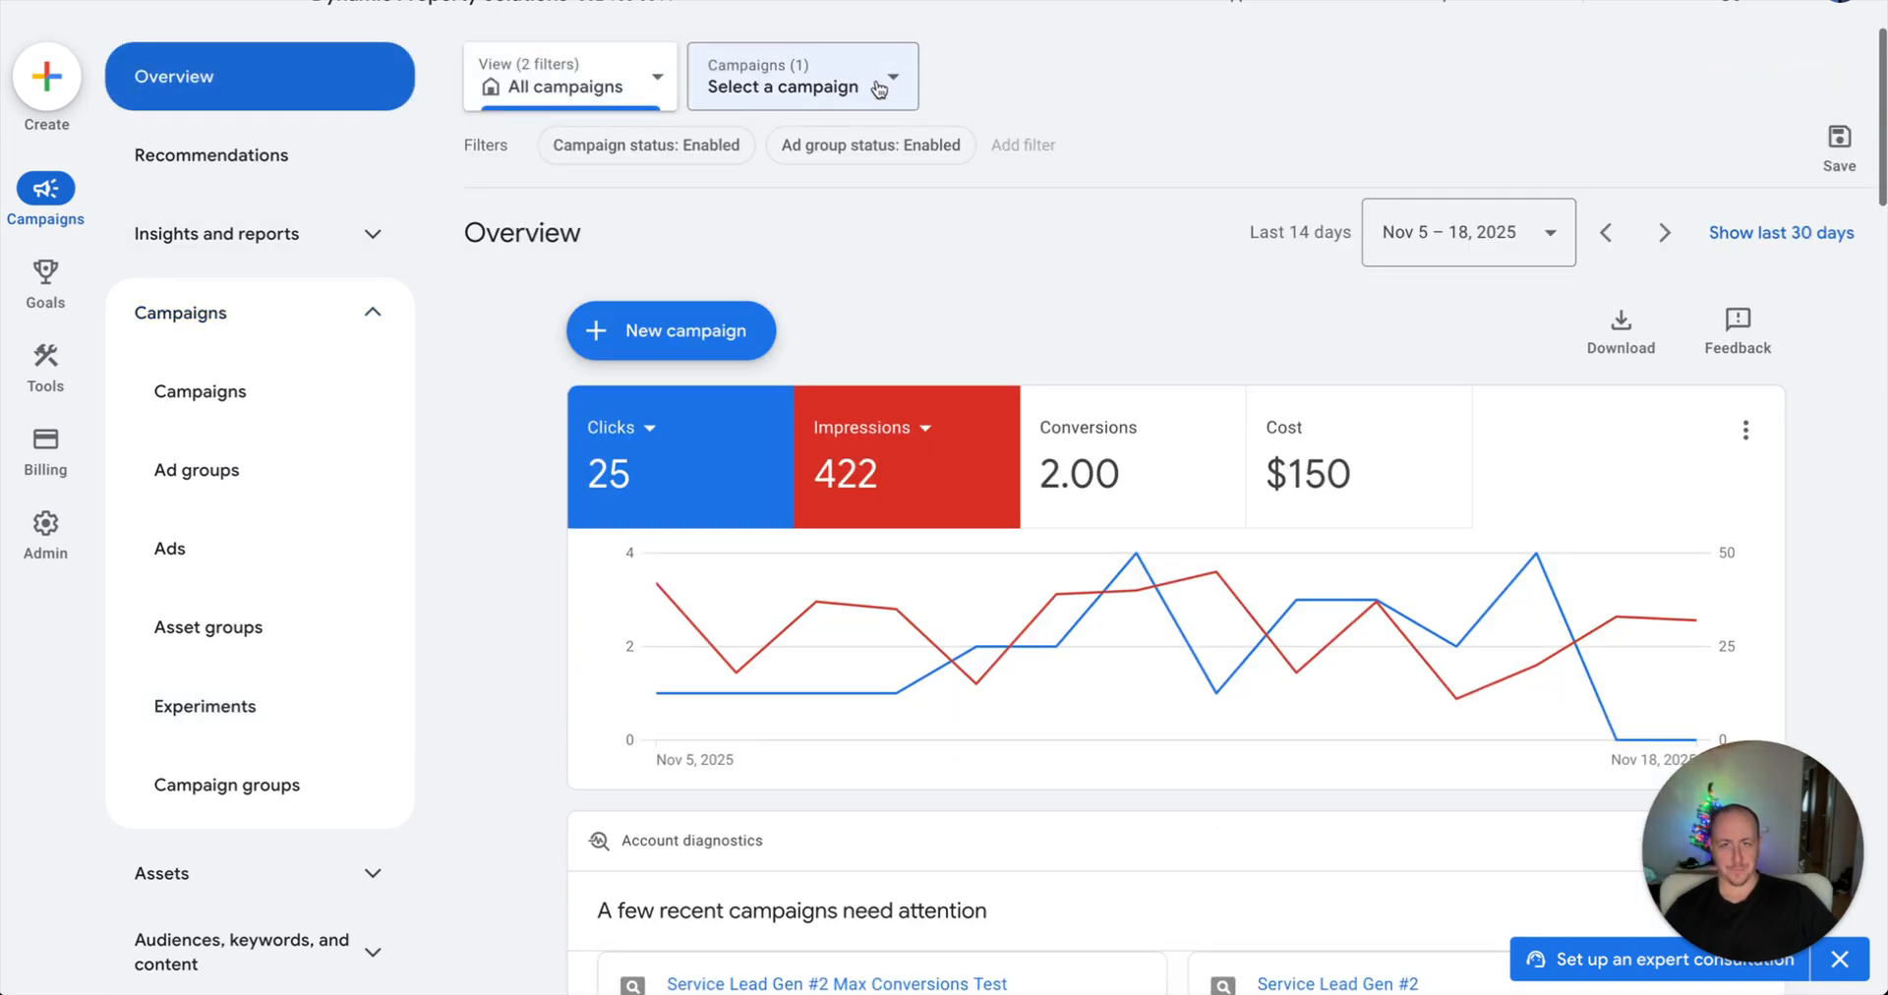
Check on the Overview which enabled campaigns and campaign-type views can be selected, leaving the Insights and reports section expanded.
{"action": "left_click", "coordinate": [875, 88]}
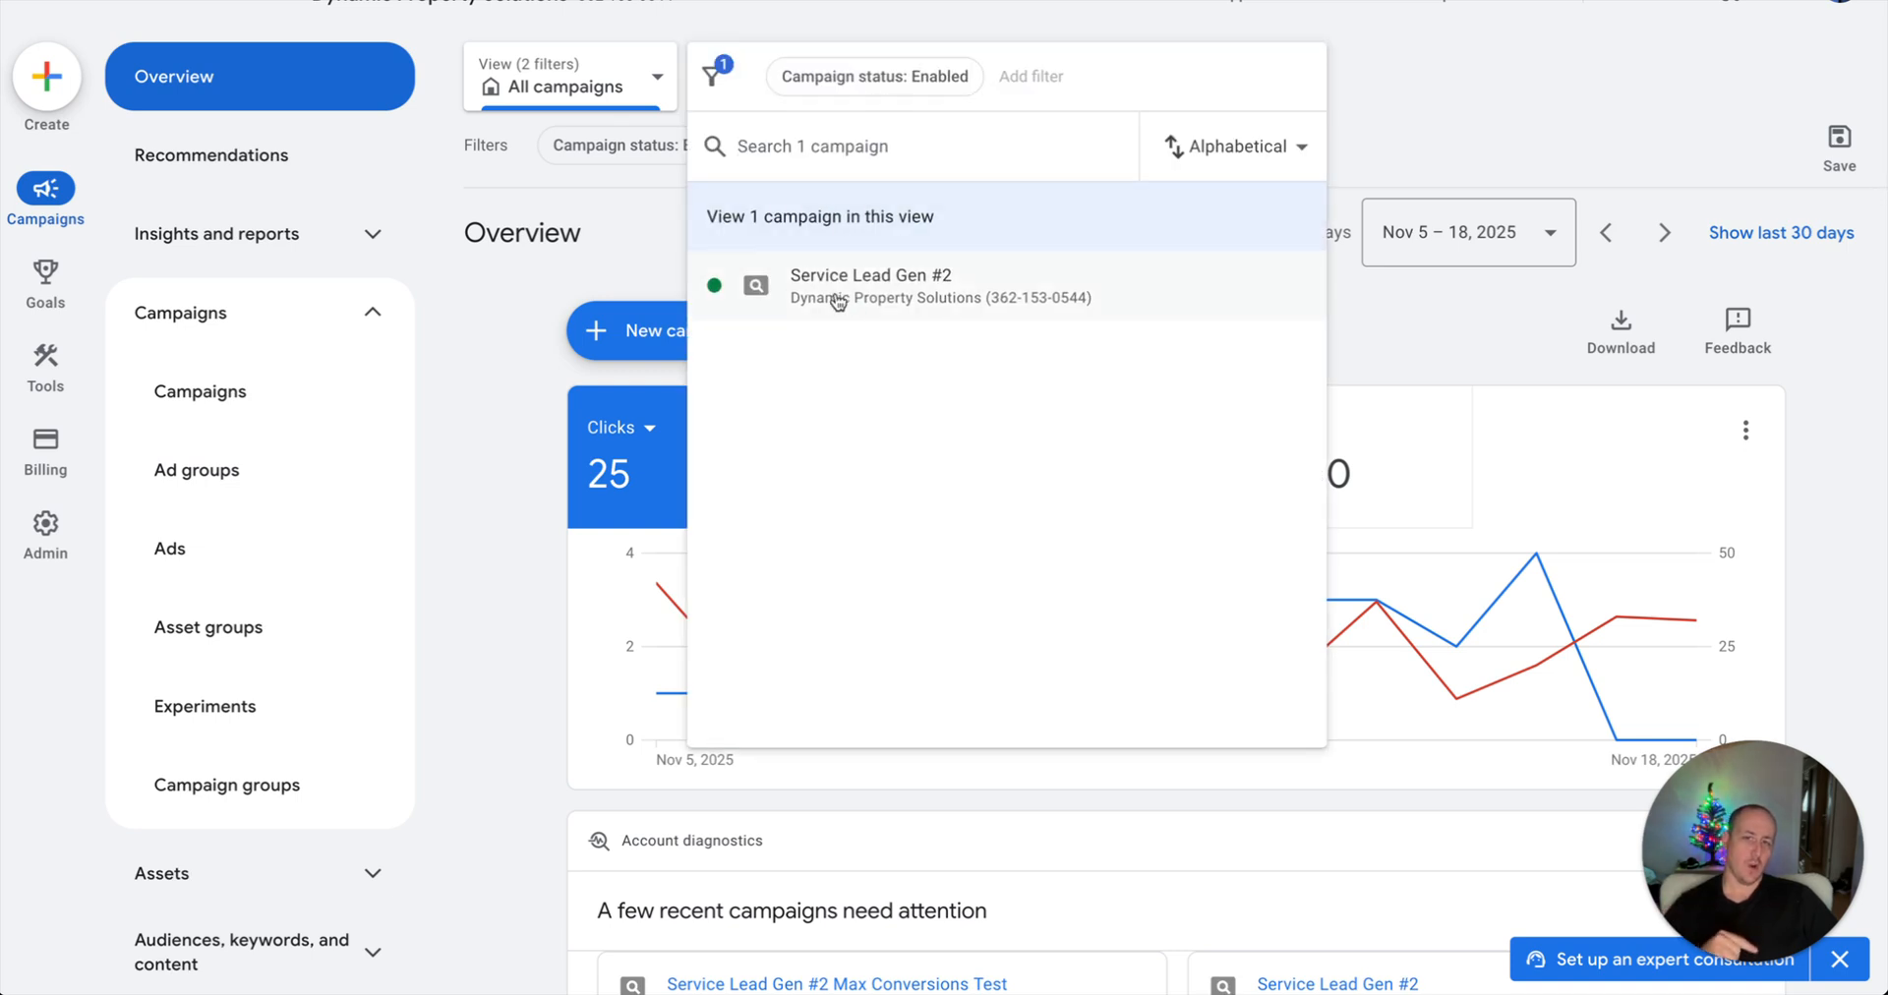
{"action": "left_click", "coordinate": [430, 403]}
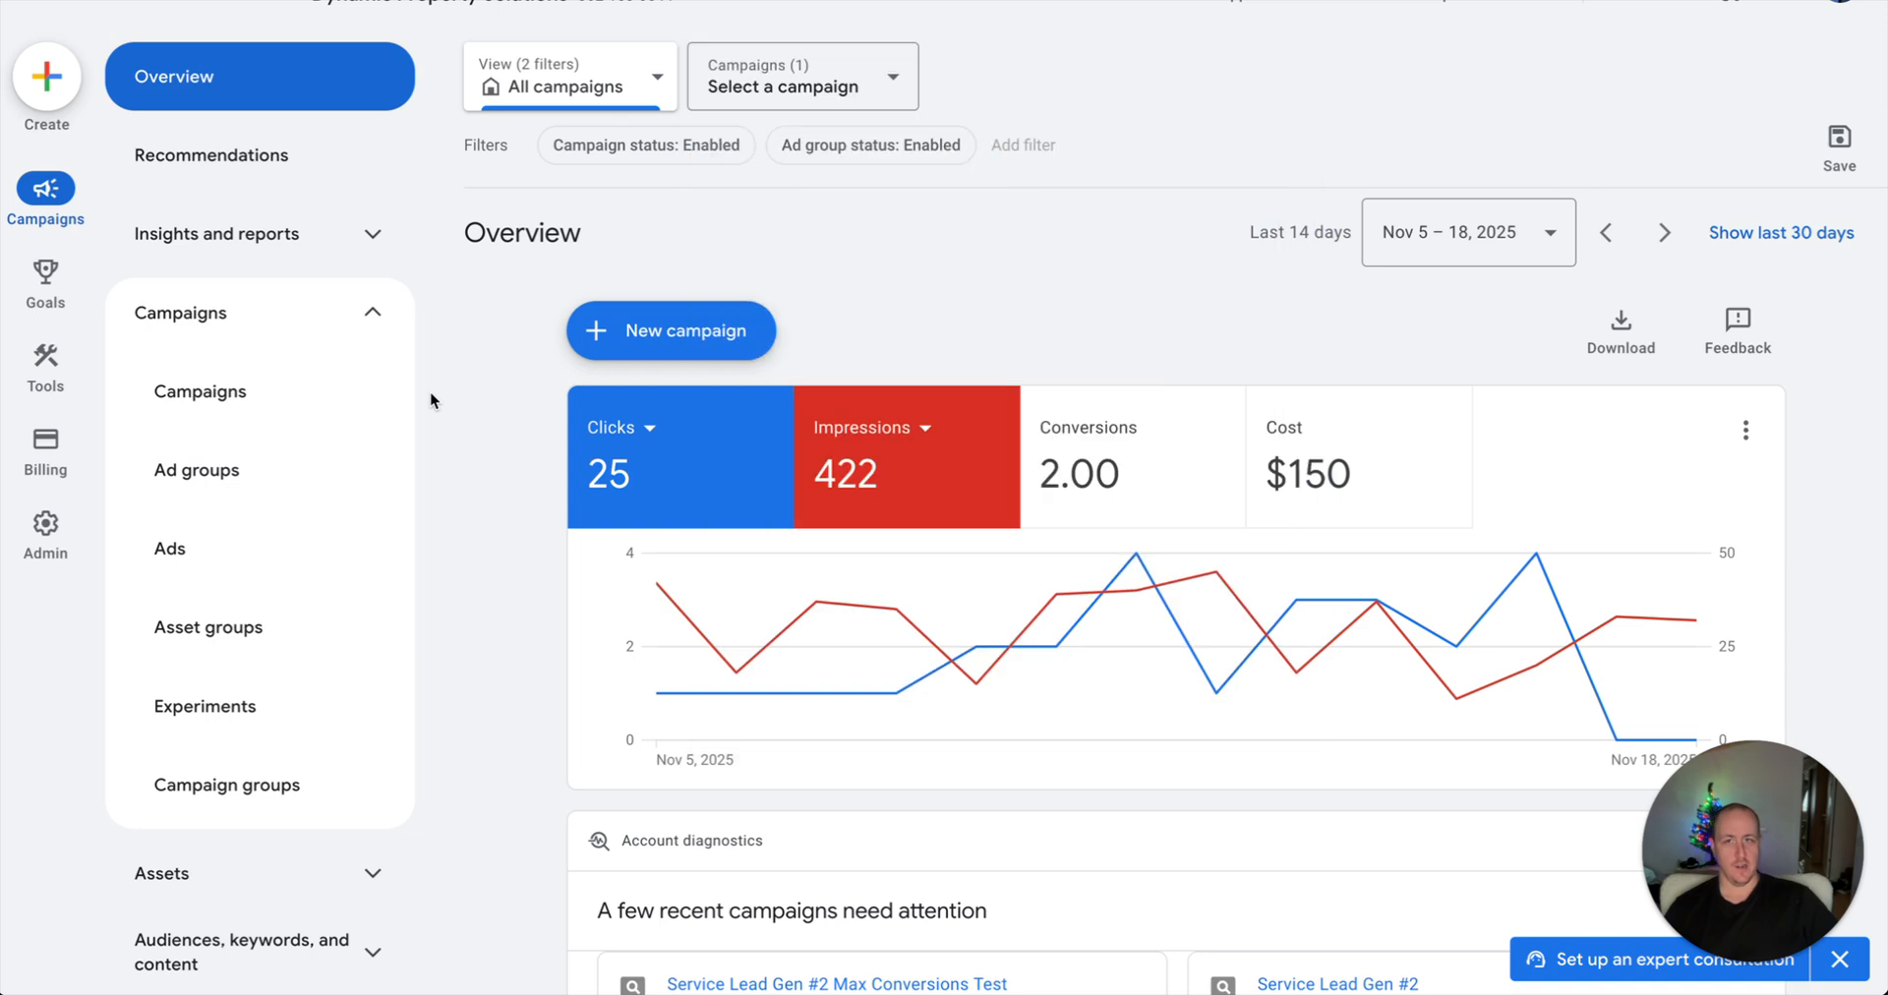
{"action": "left_click", "coordinate": [539, 91]}
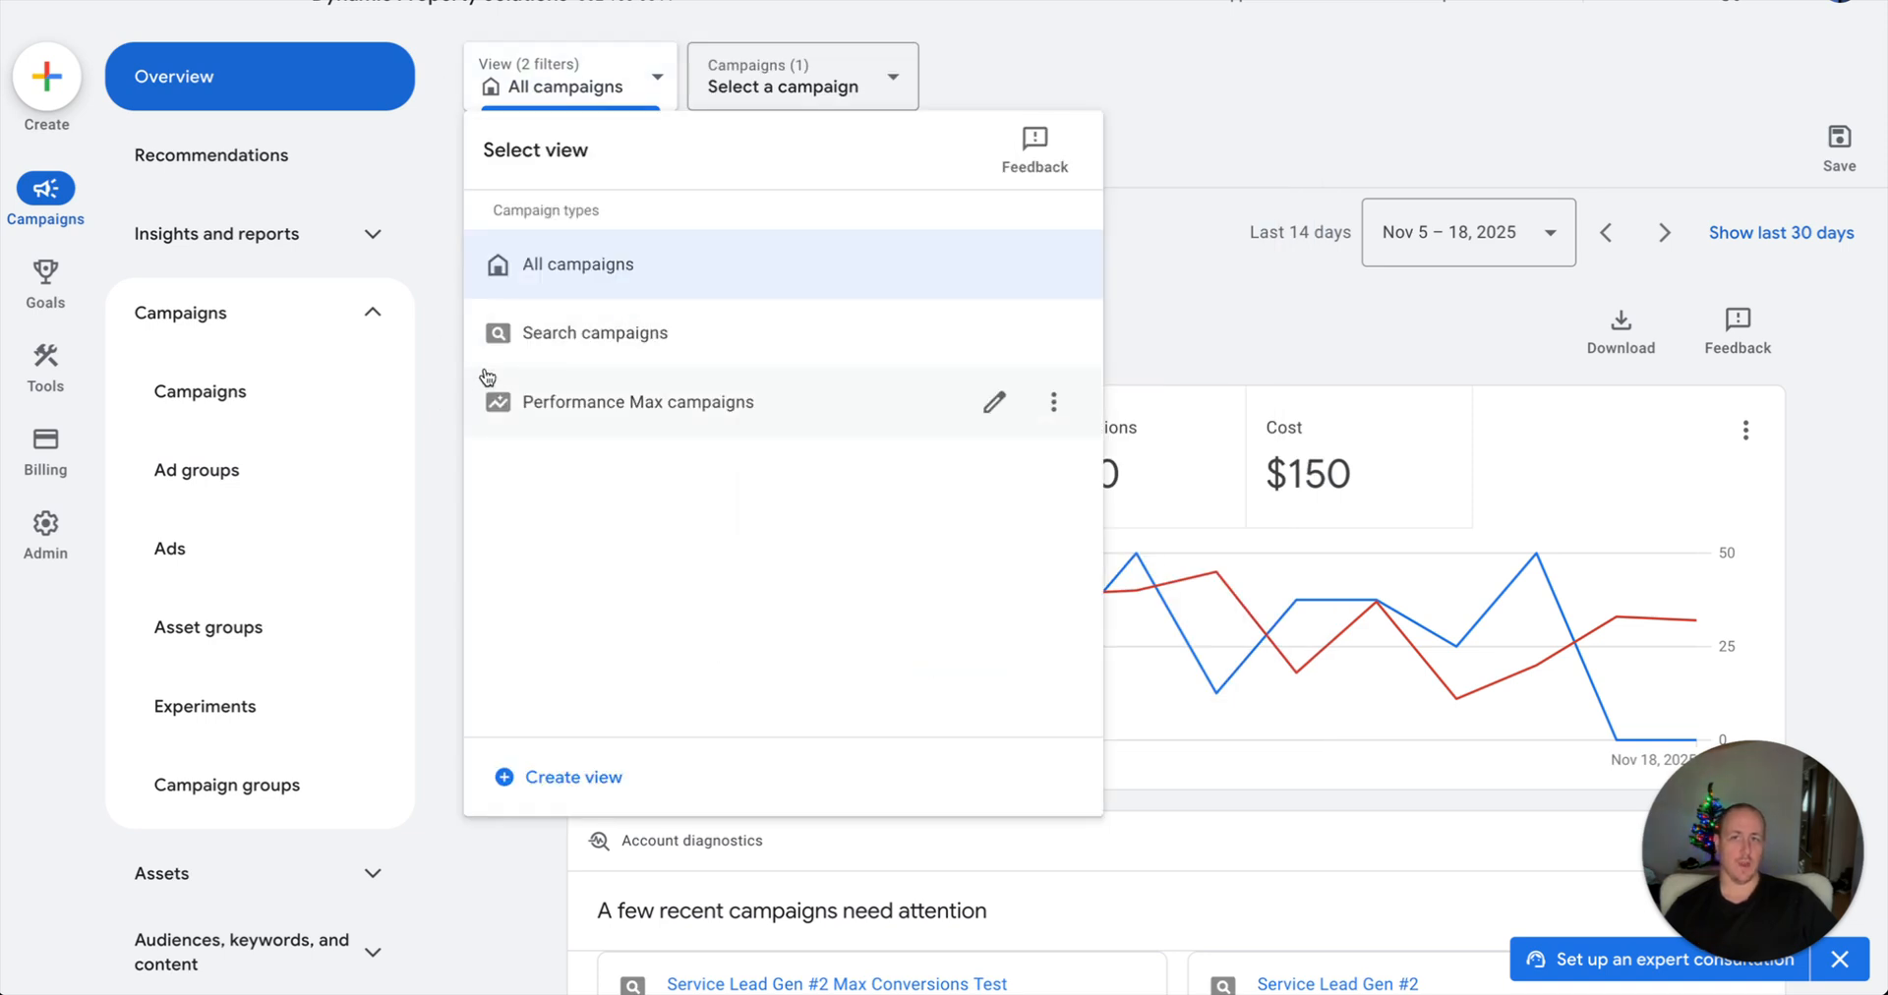
{"action": "left_click", "coordinate": [433, 205]}
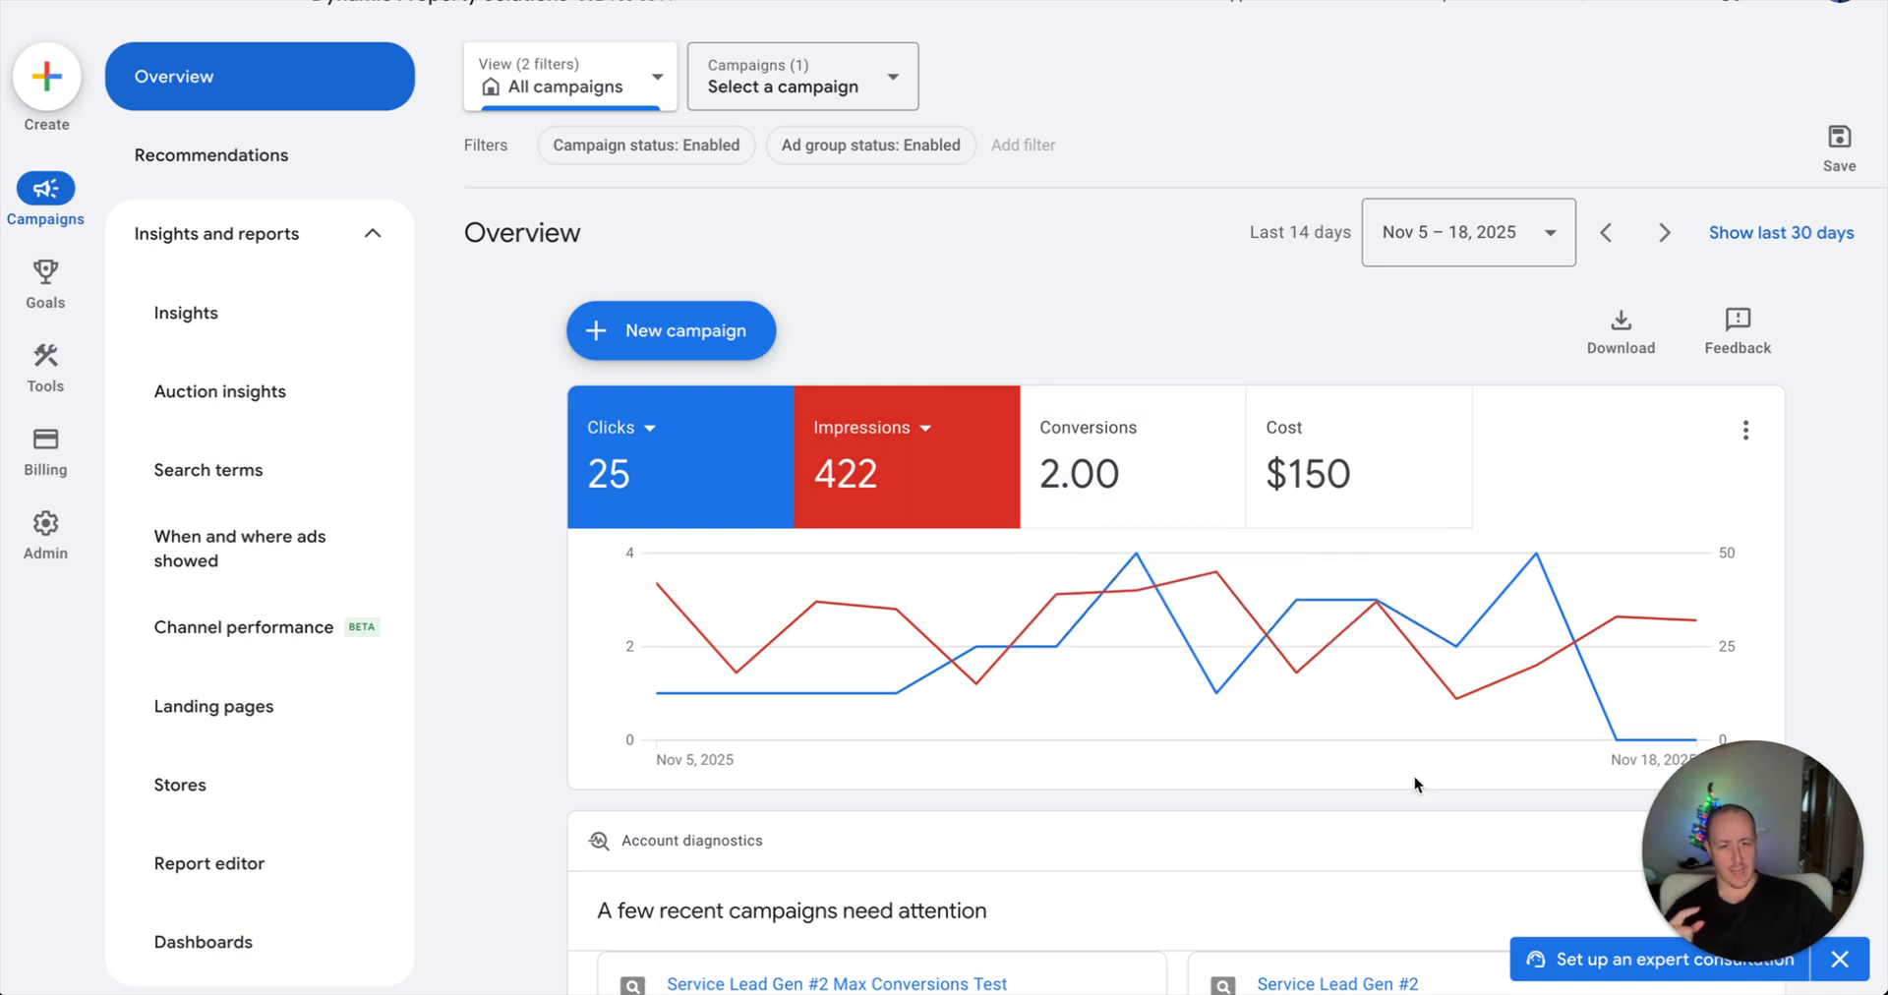
{"action": "left_click", "coordinate": [867, 101]}
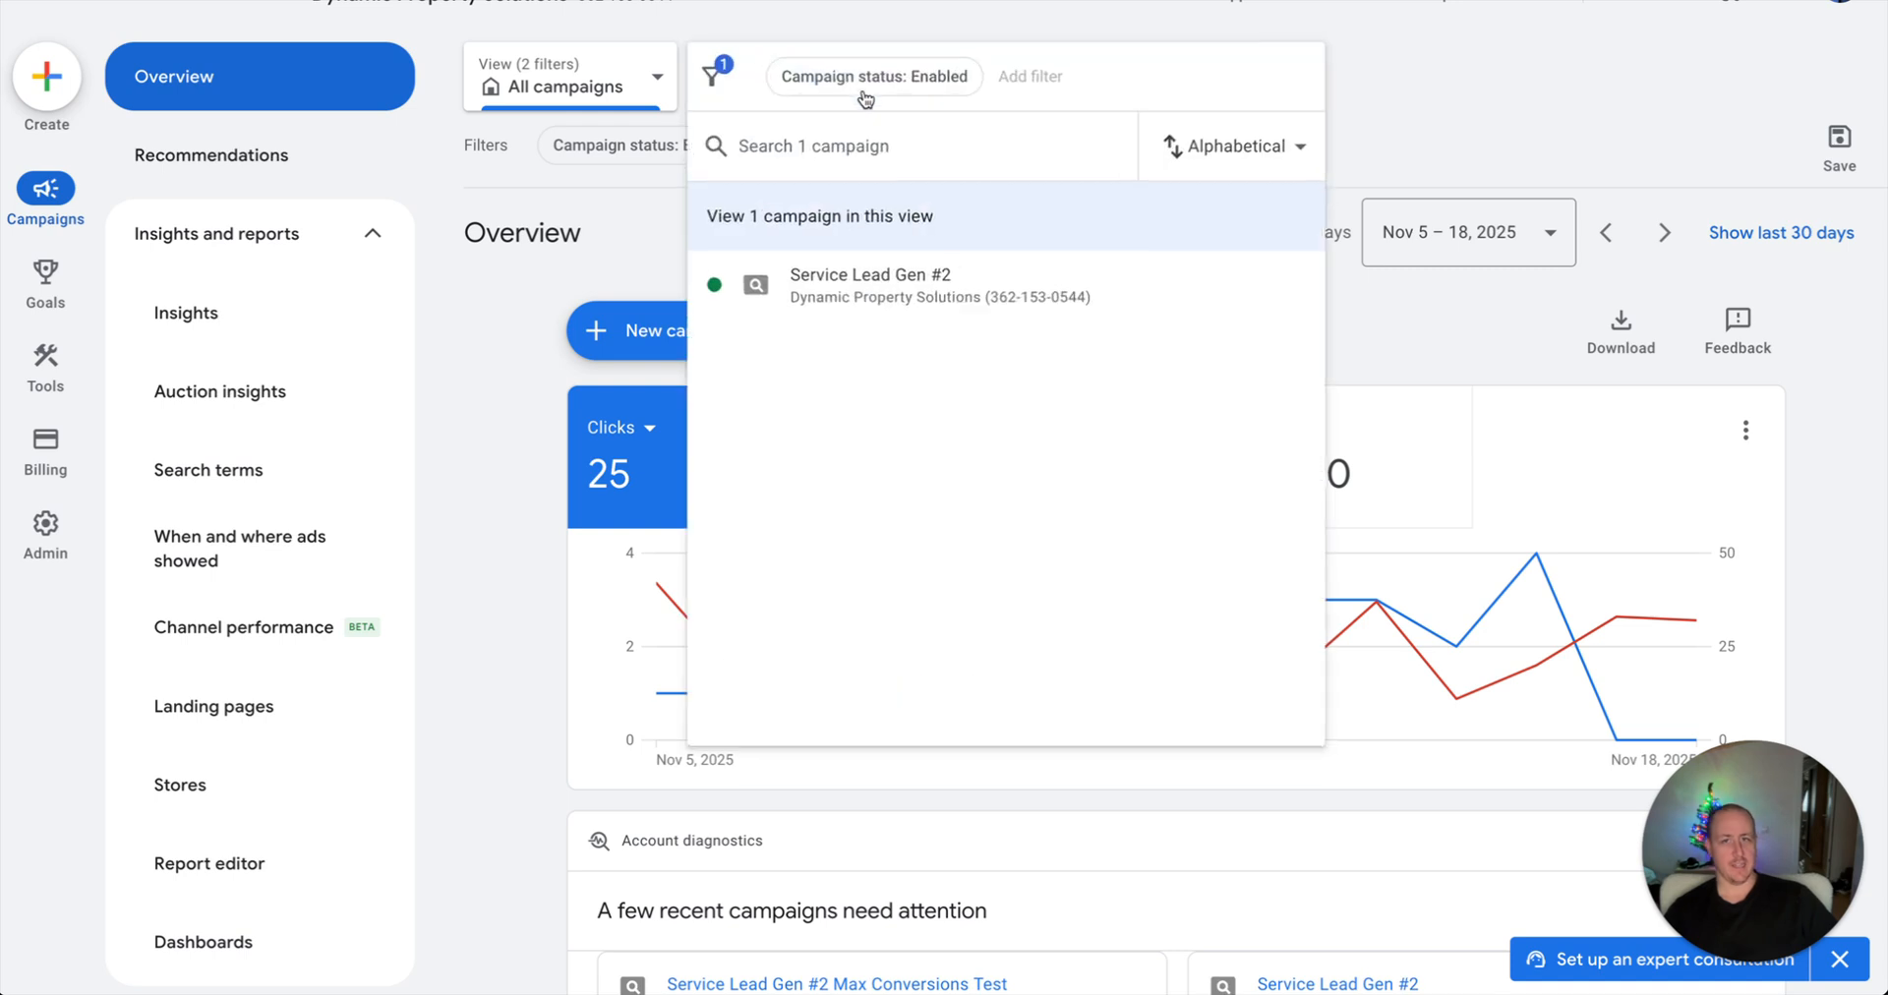
{"action": "left_click", "coordinate": [545, 411]}
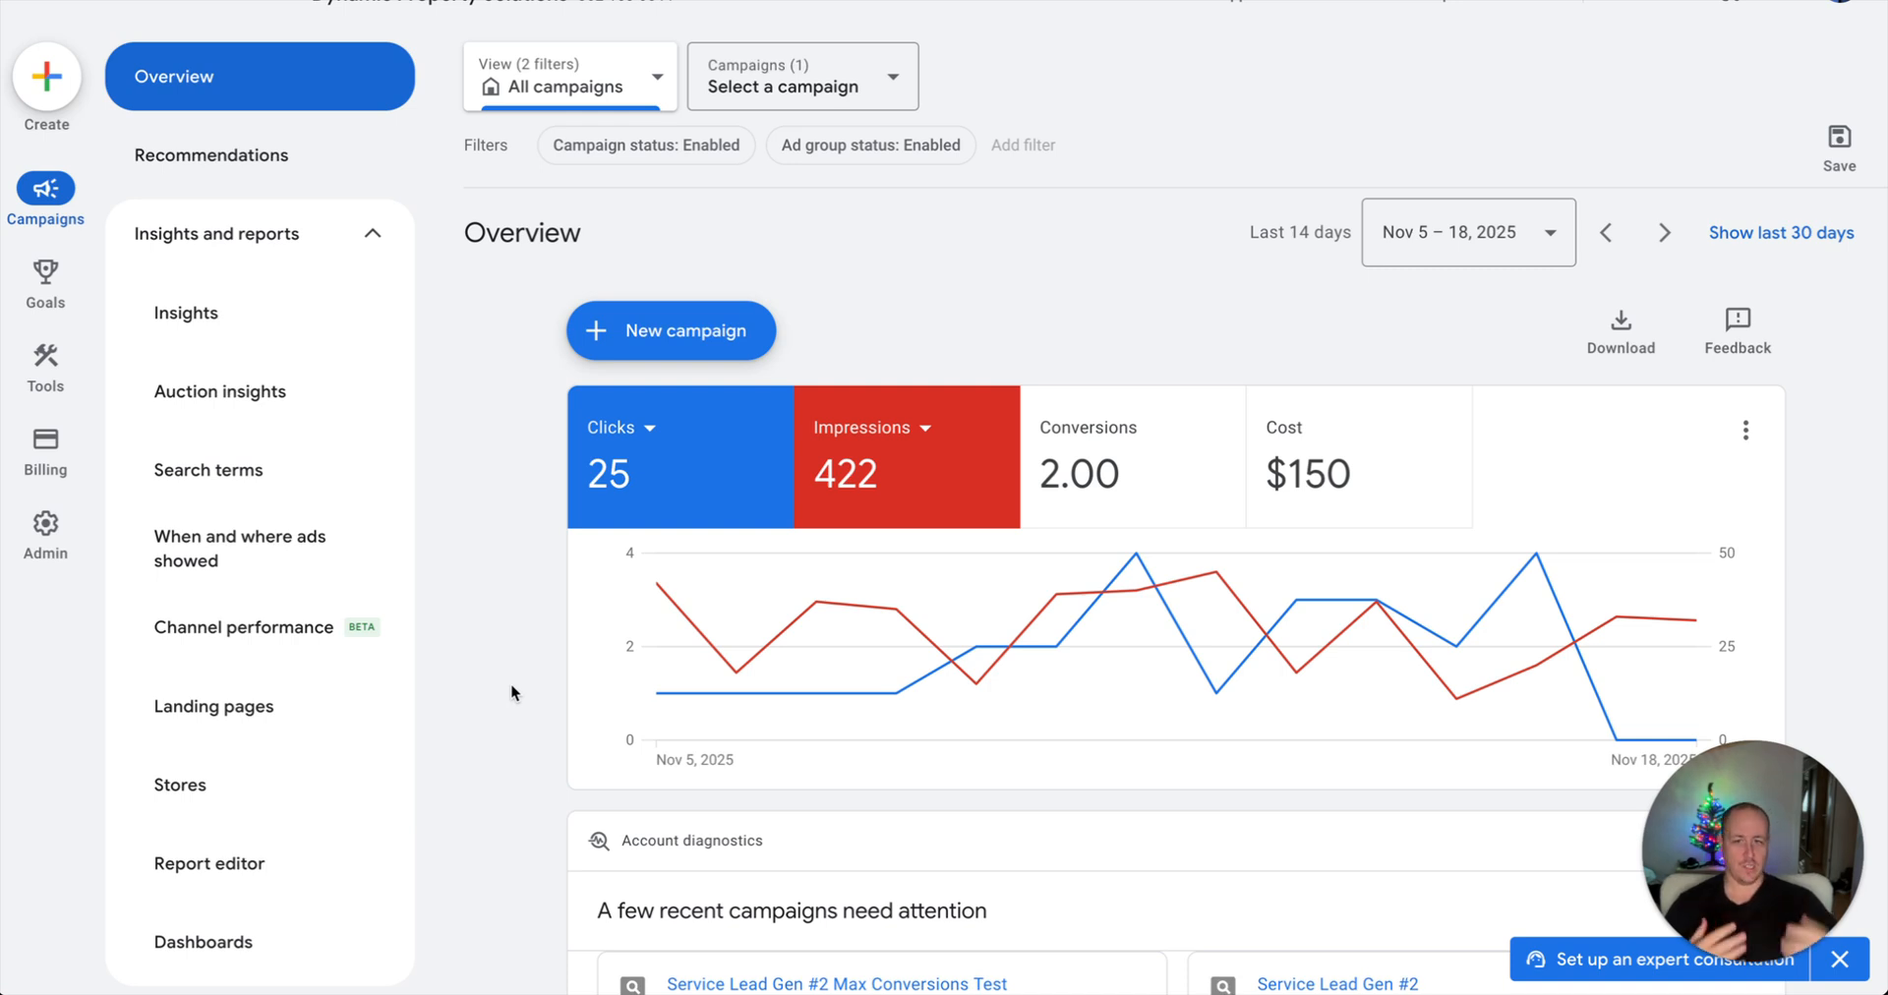
Open the Search terms report.
{"action": "left_click", "coordinate": [360, 460]}
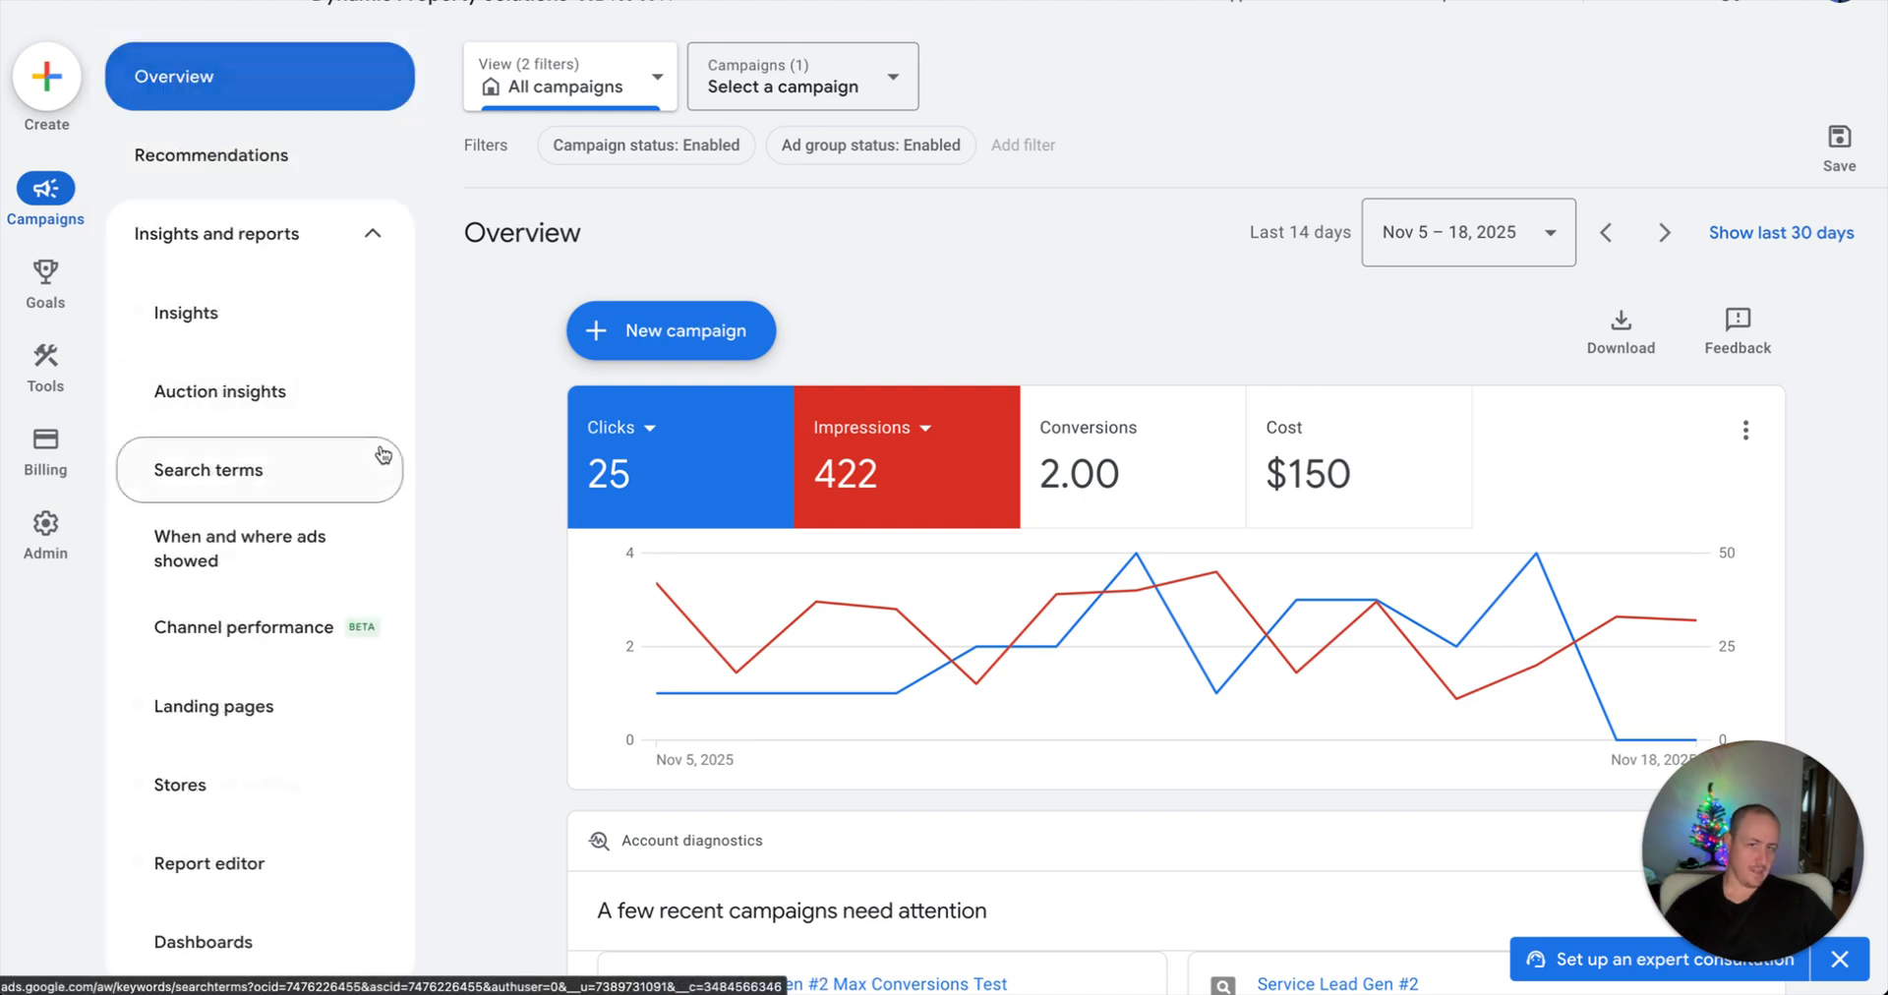